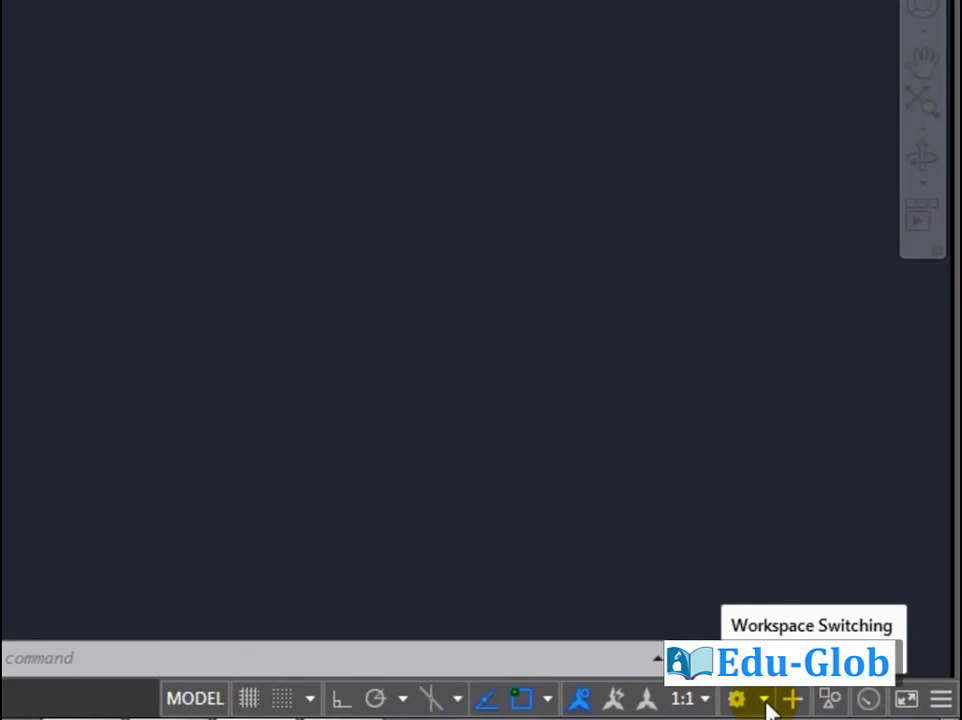
# - Switch the workspace to 3D Modeling from the status bar gear
pyautogui.click(766, 702)
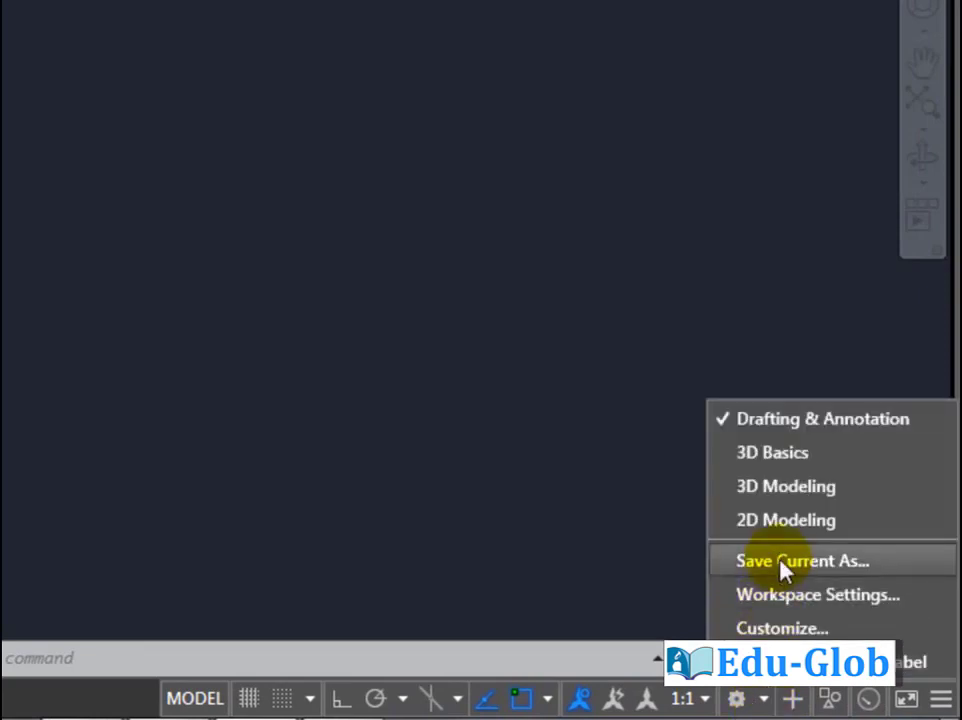
pyautogui.click(799, 490)
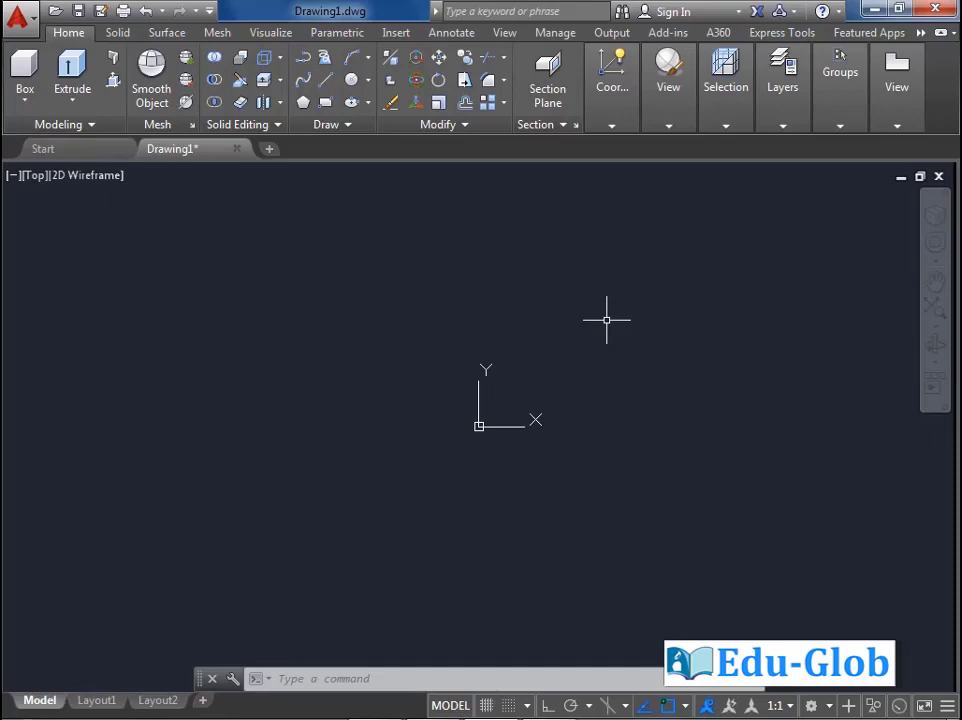
# - Turn on the ViewCube and go to its SW Isometric home view
pyautogui.click(932, 217)
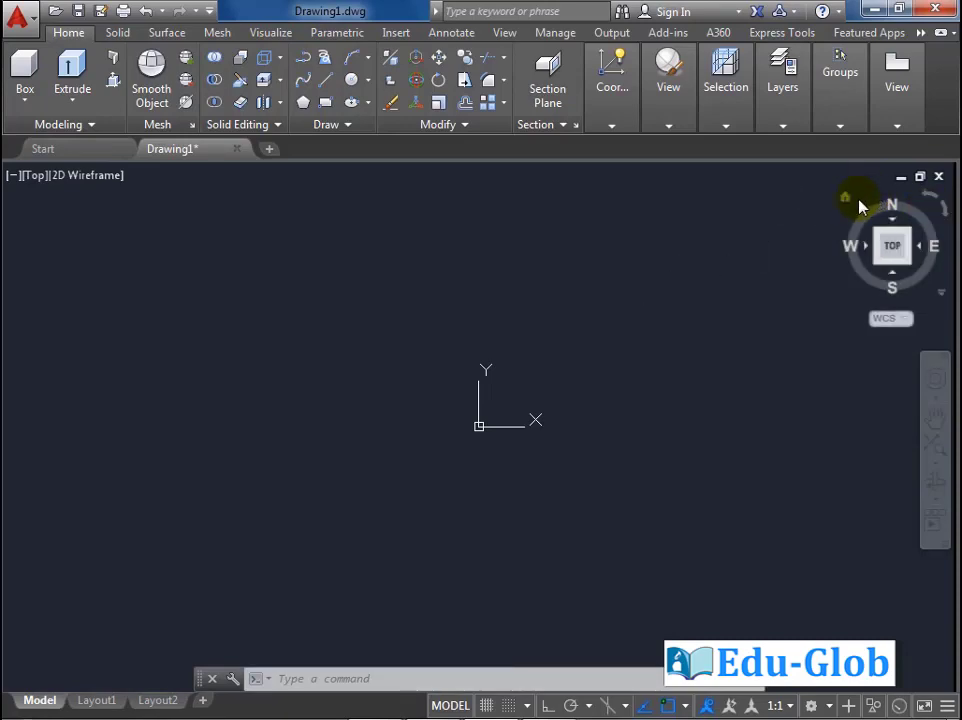
pyautogui.moveTo(892, 245)
pyautogui.click(846, 200)
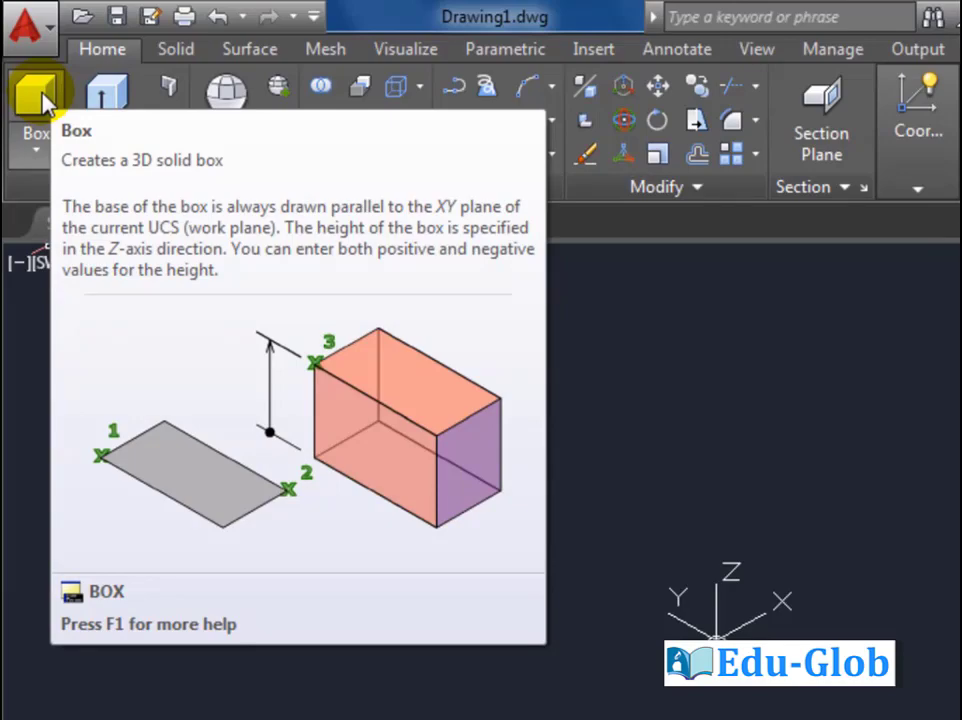
# - Draw a box solid from two picked base corners and a picked height, then pan it lower
pyautogui.click(40, 97)
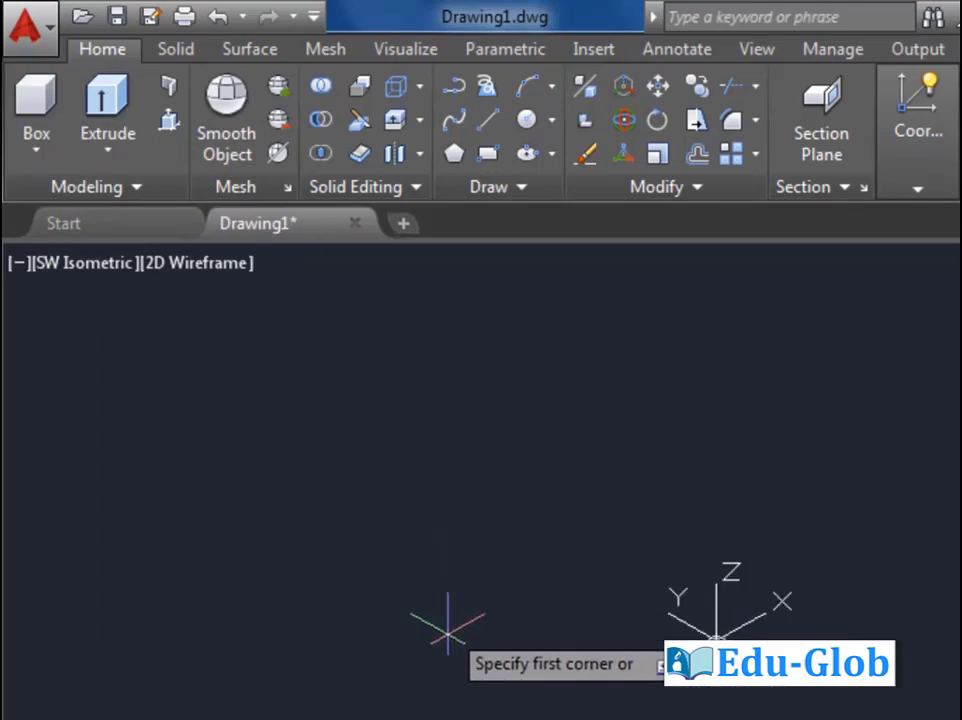
pyautogui.click(487, 574)
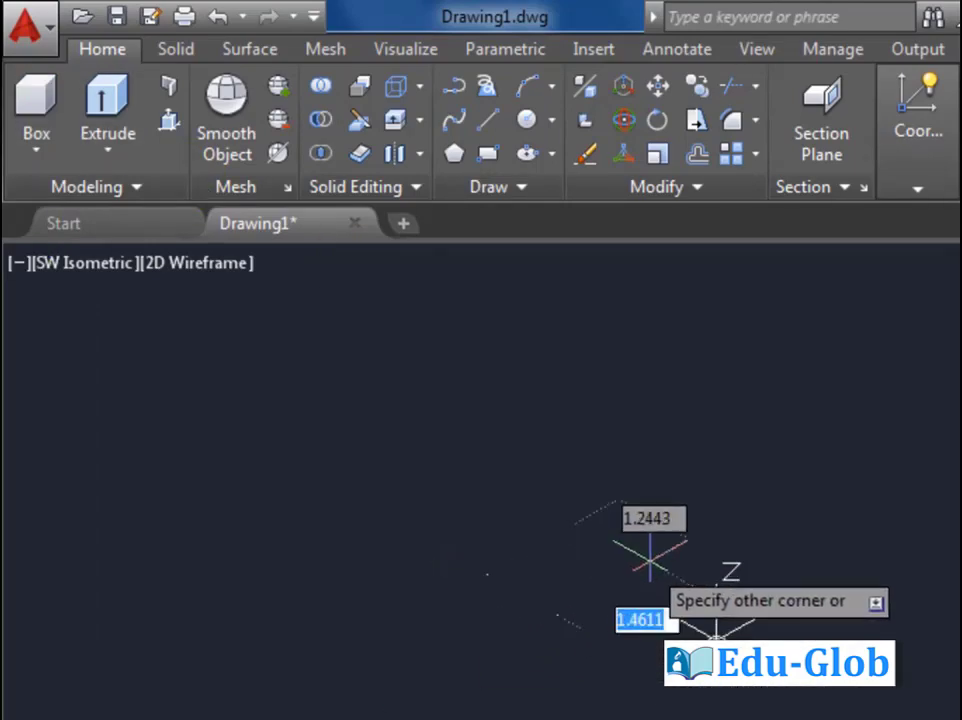
pyautogui.click(796, 566)
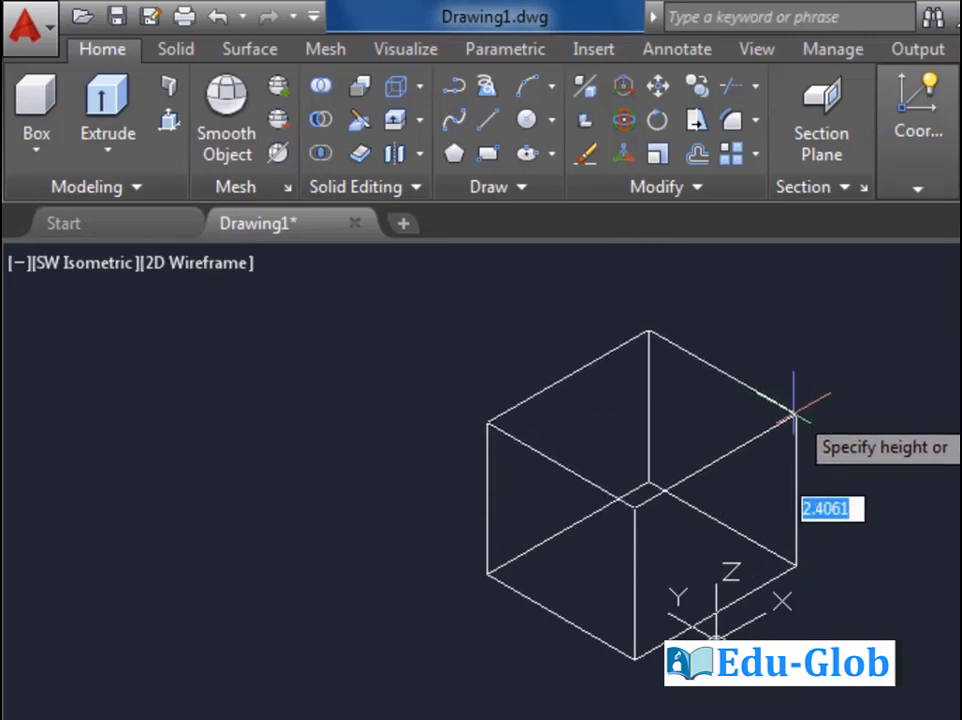
pyautogui.click(790, 345)
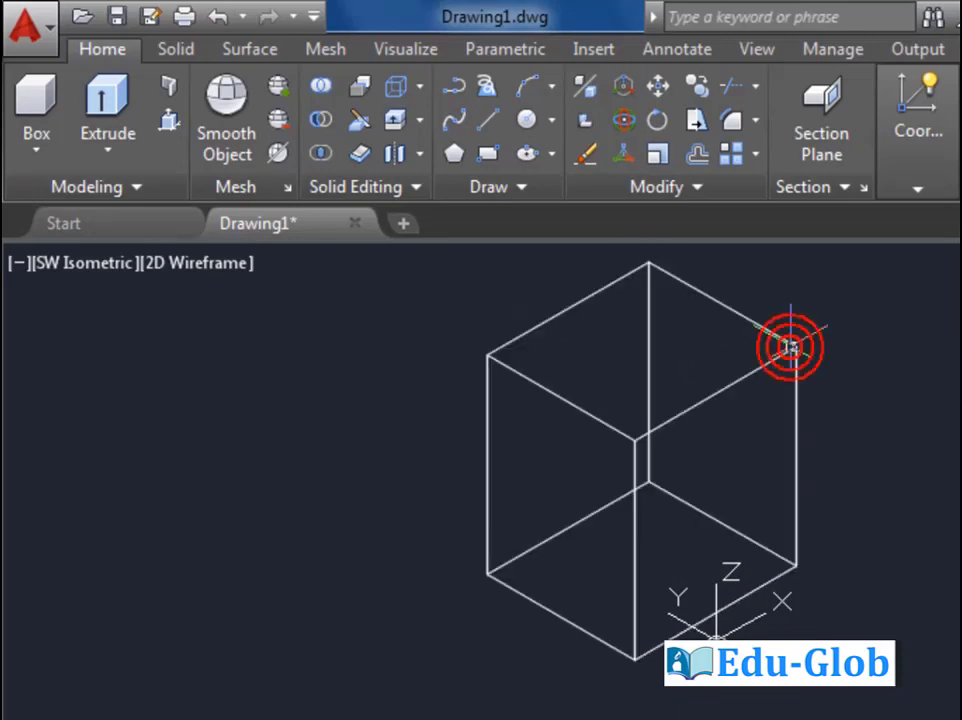
pyautogui.moveTo(691, 483); pyautogui.dragTo(702, 613, button='middle')
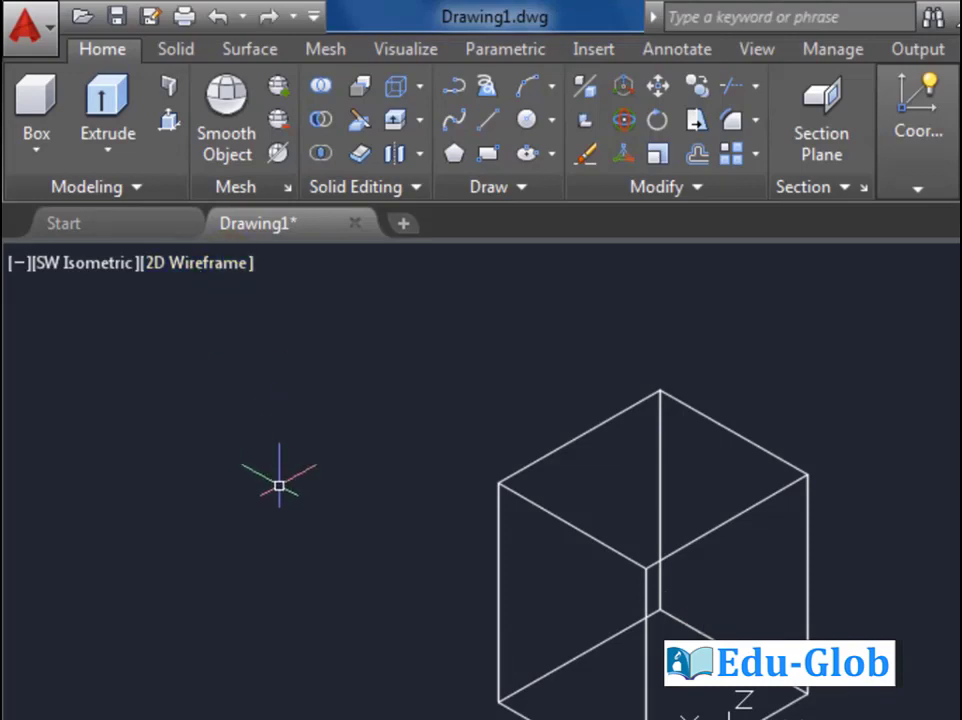
# - Shade the box in Conceptual, try Hidden, then return it to Conceptual
pyautogui.click(215, 266)
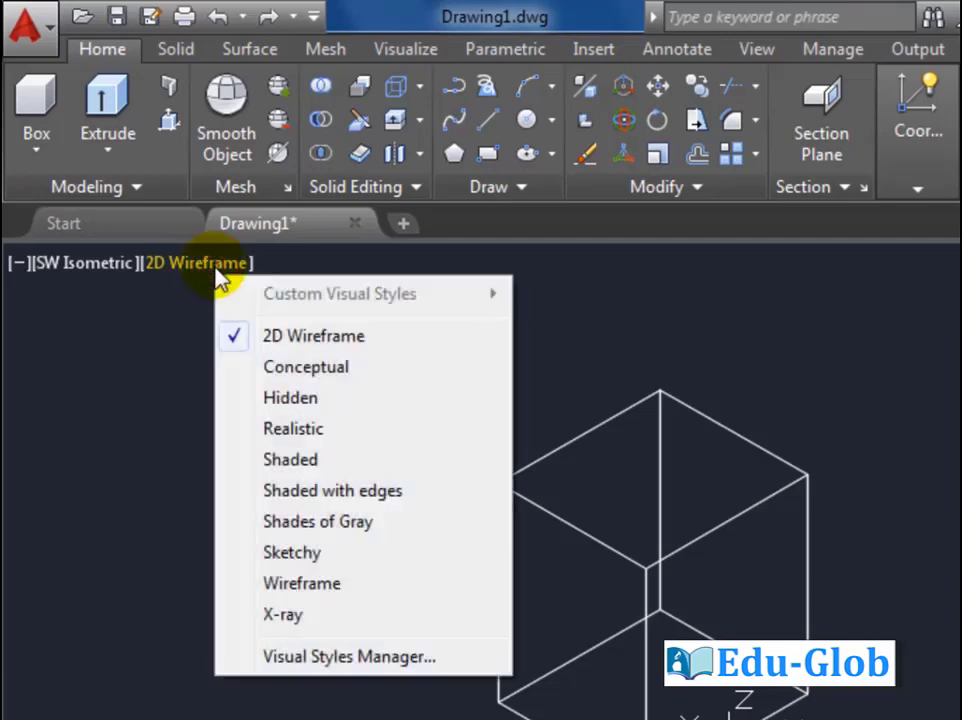
pyautogui.click(307, 370)
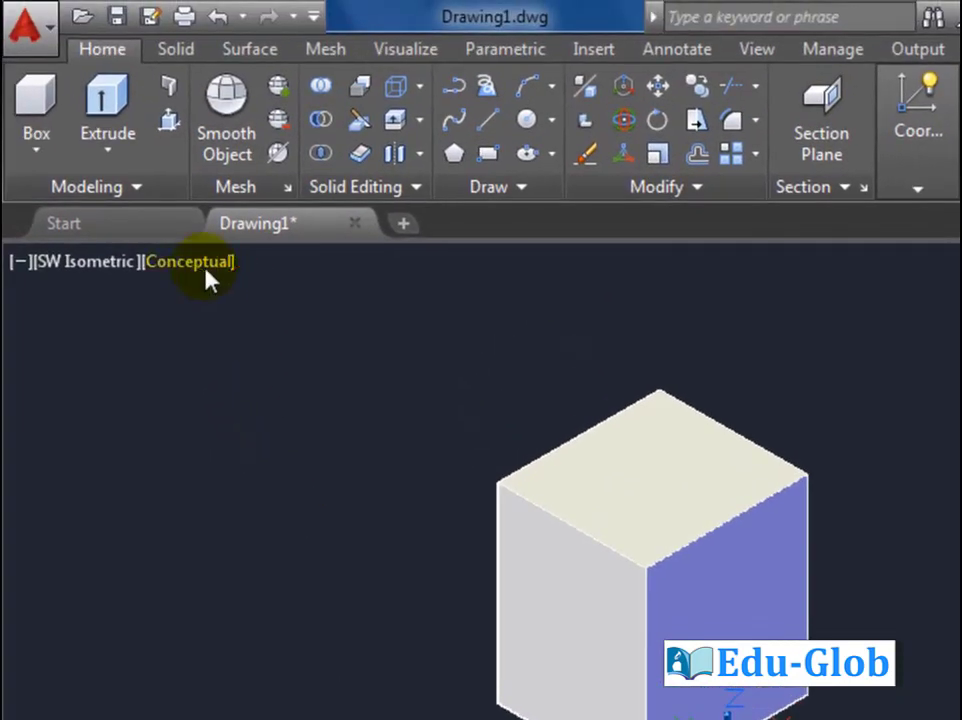
pyautogui.click(208, 268)
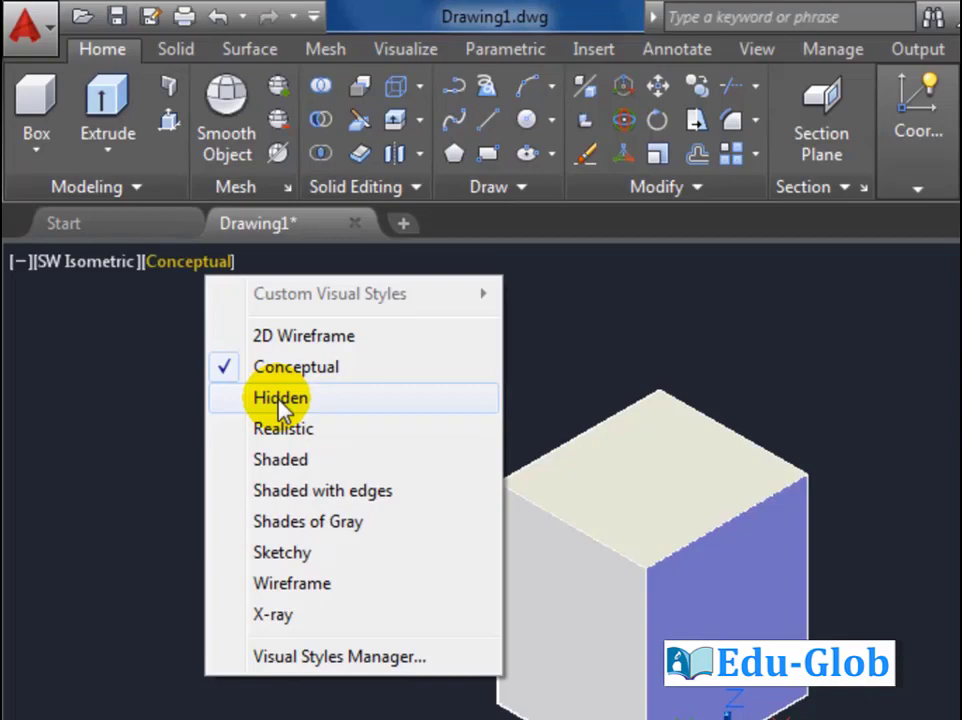
pyautogui.click(282, 400)
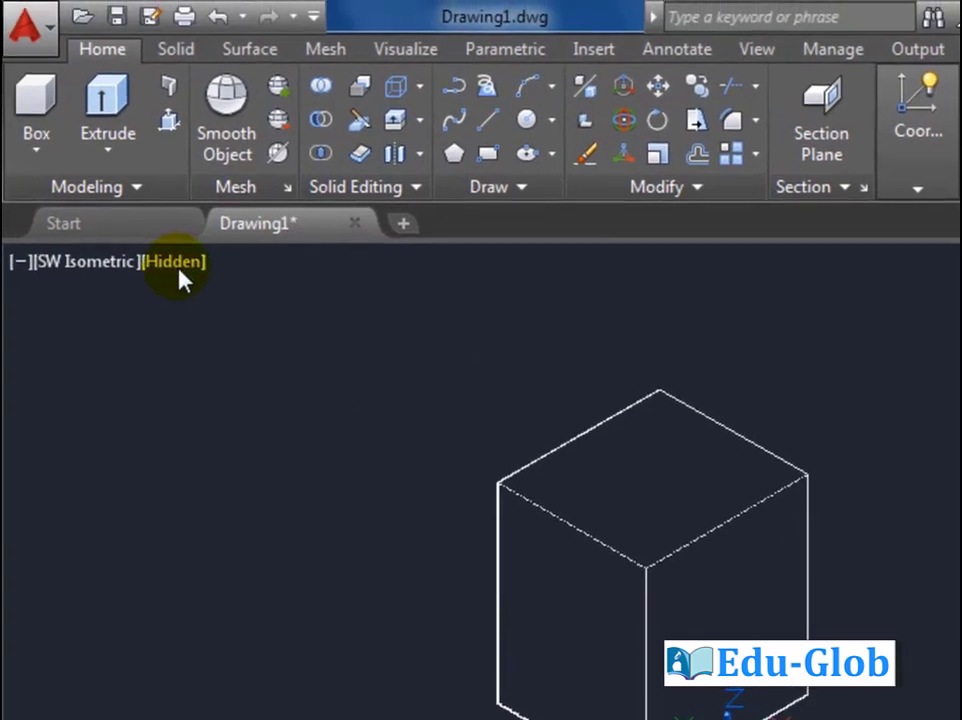
pyautogui.click(180, 266)
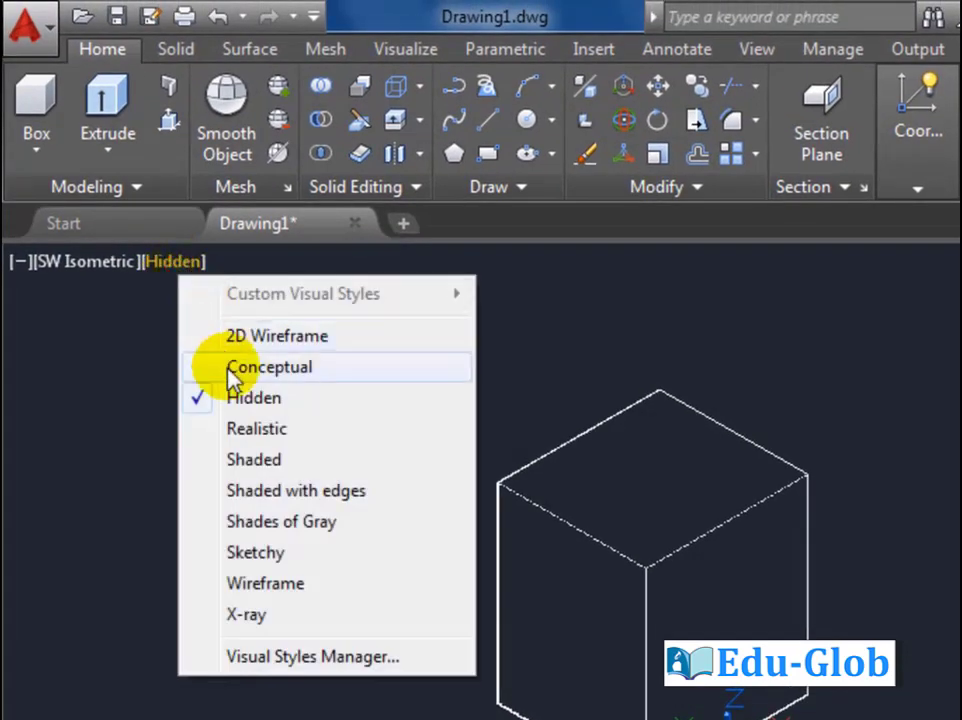
pyautogui.click(250, 430)
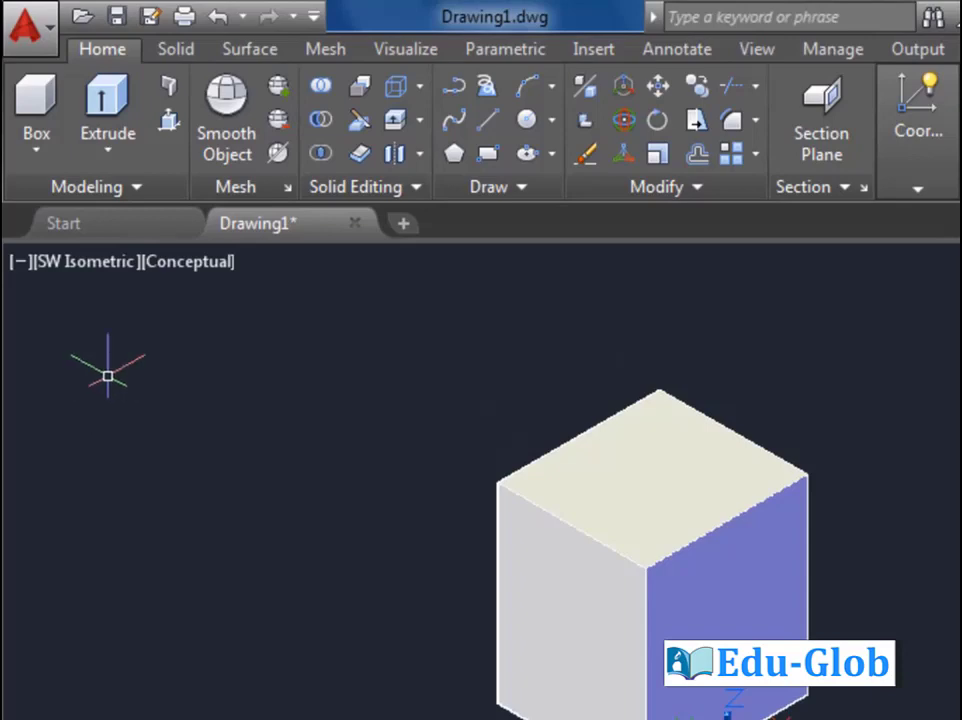
pyautogui.click(120, 265)
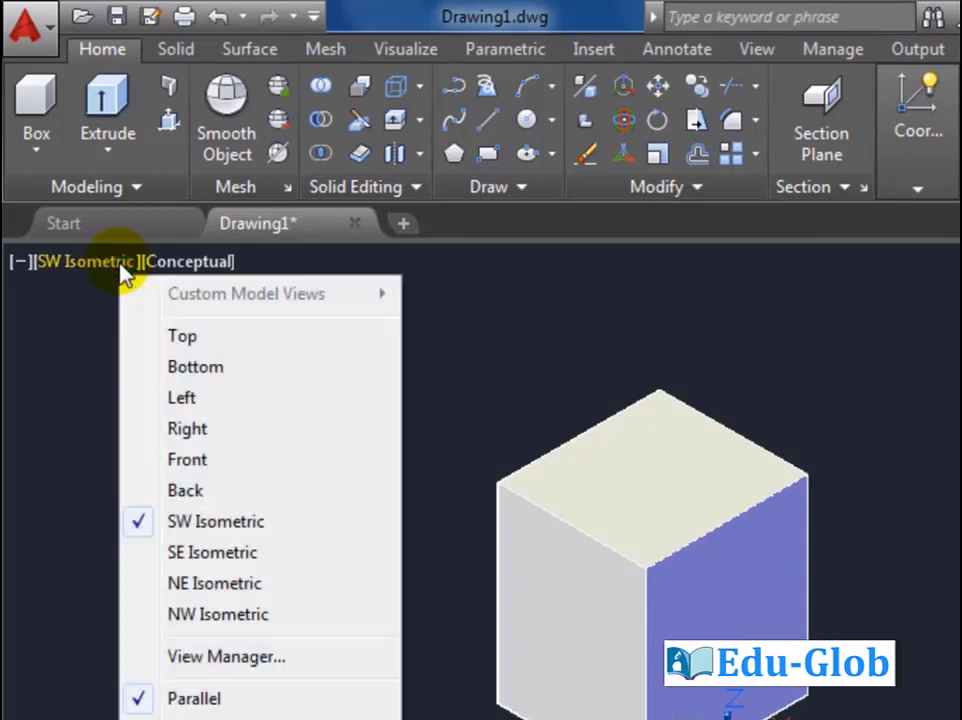
pyautogui.click(222, 560)
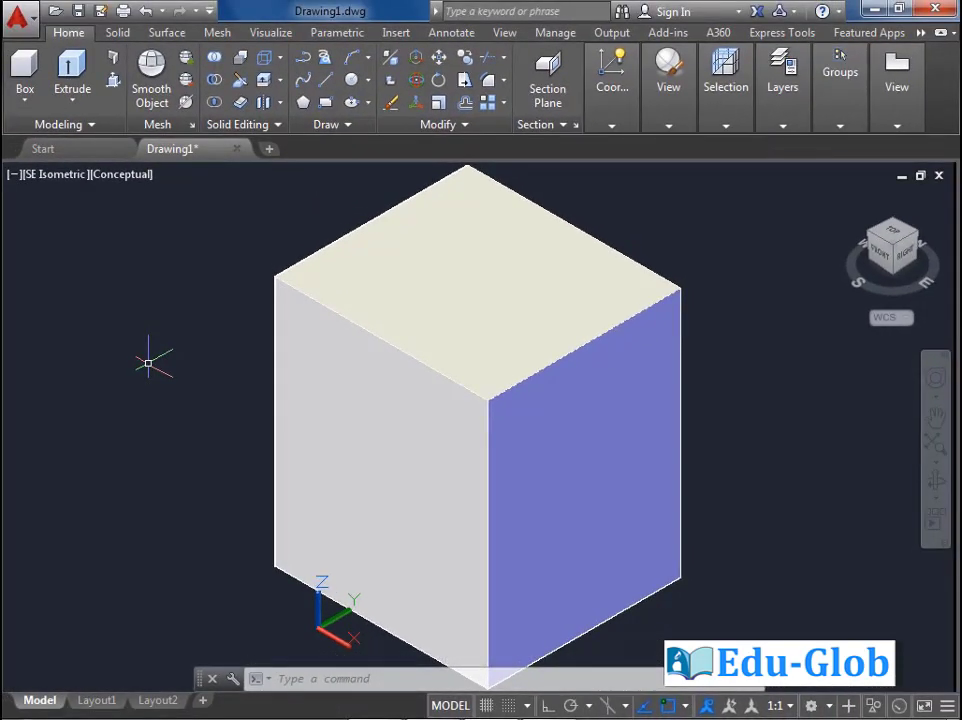
pyautogui.click(48, 174)
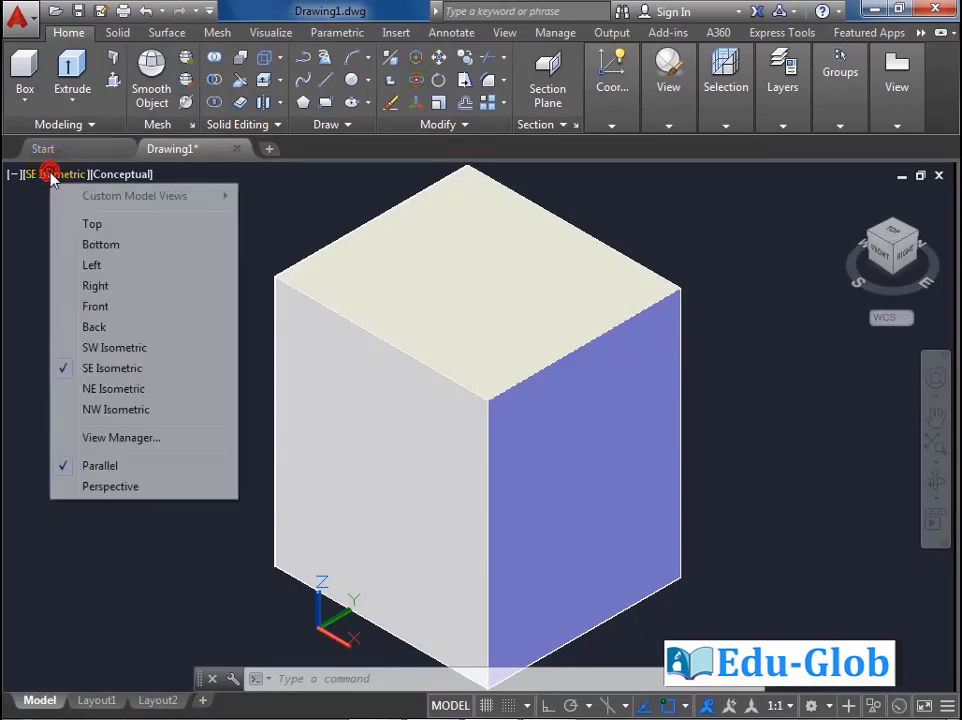
pyautogui.click(100, 347)
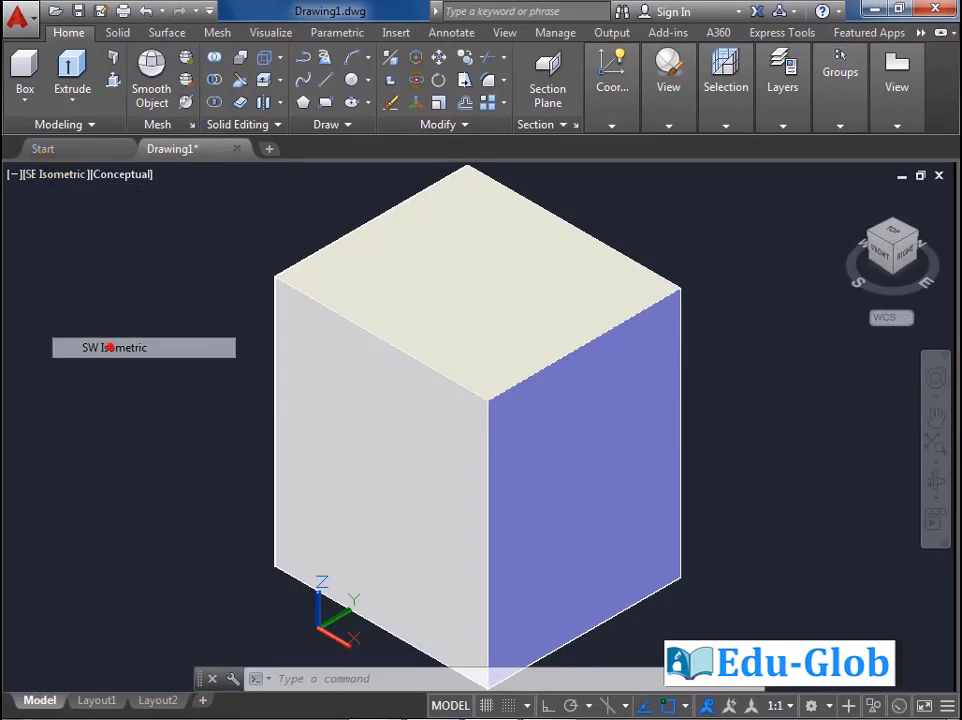
pyautogui.scroll(-3, 217, 348)
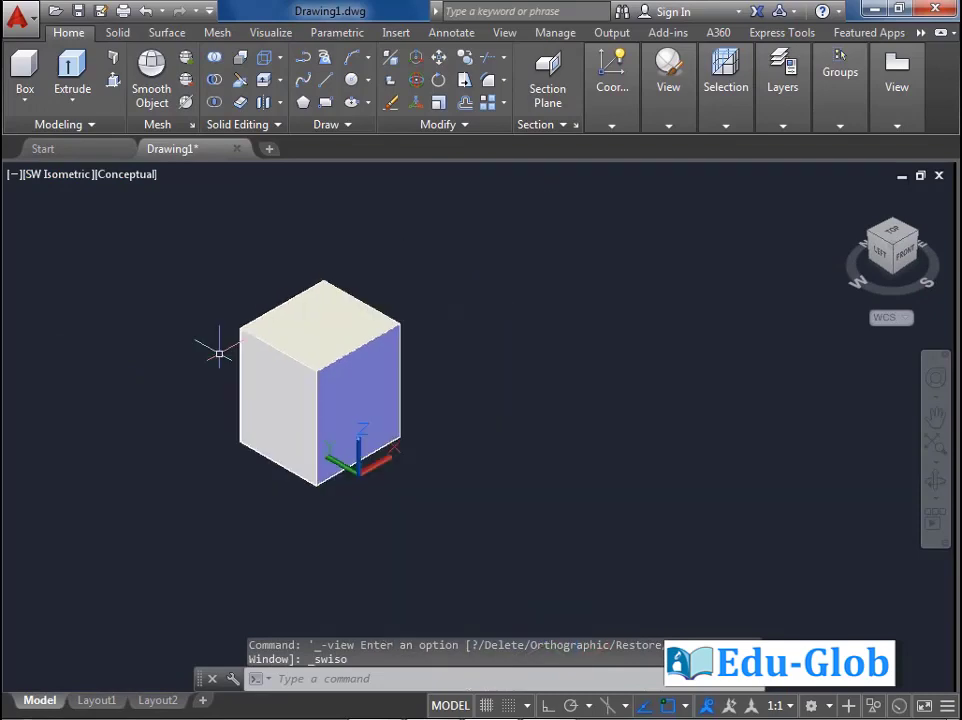
pyautogui.moveTo(427, 384); pyautogui.dragTo(541, 378, button='middle')
pyautogui.scroll(2, 541, 378)
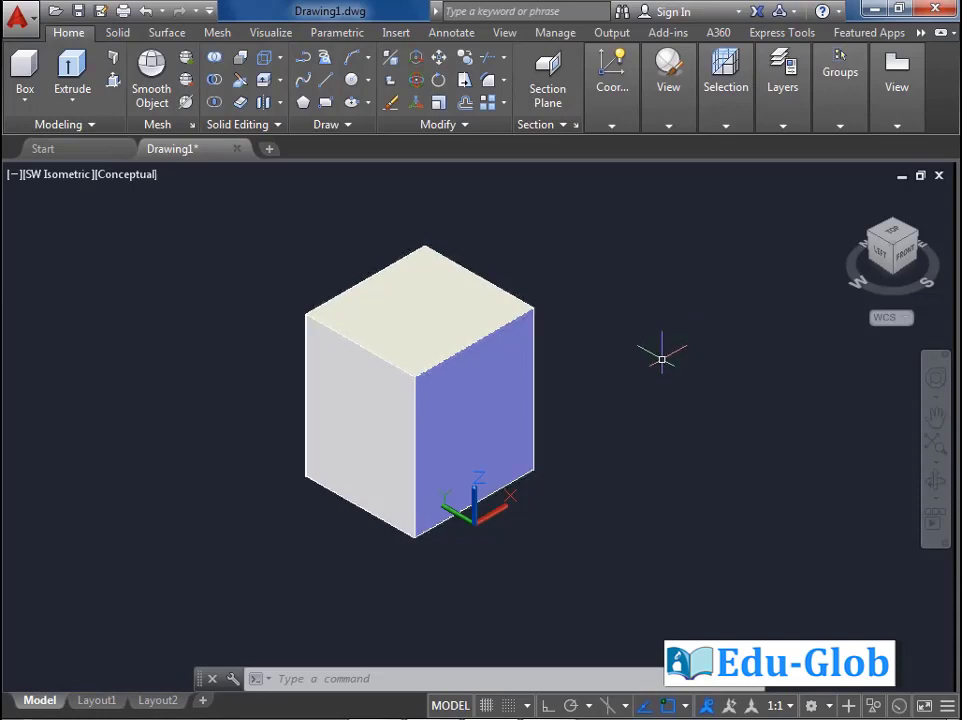
# - Delete the first box and build a 150-unit cube with Box's Cube option
pyautogui.click(512, 338)
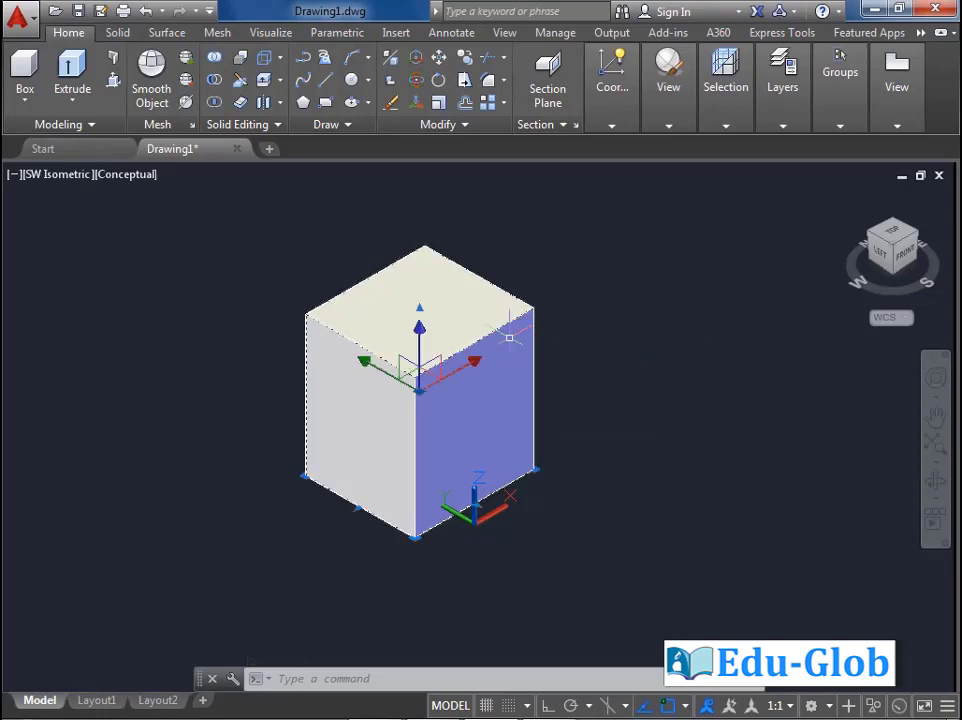
pyautogui.press('Delete')
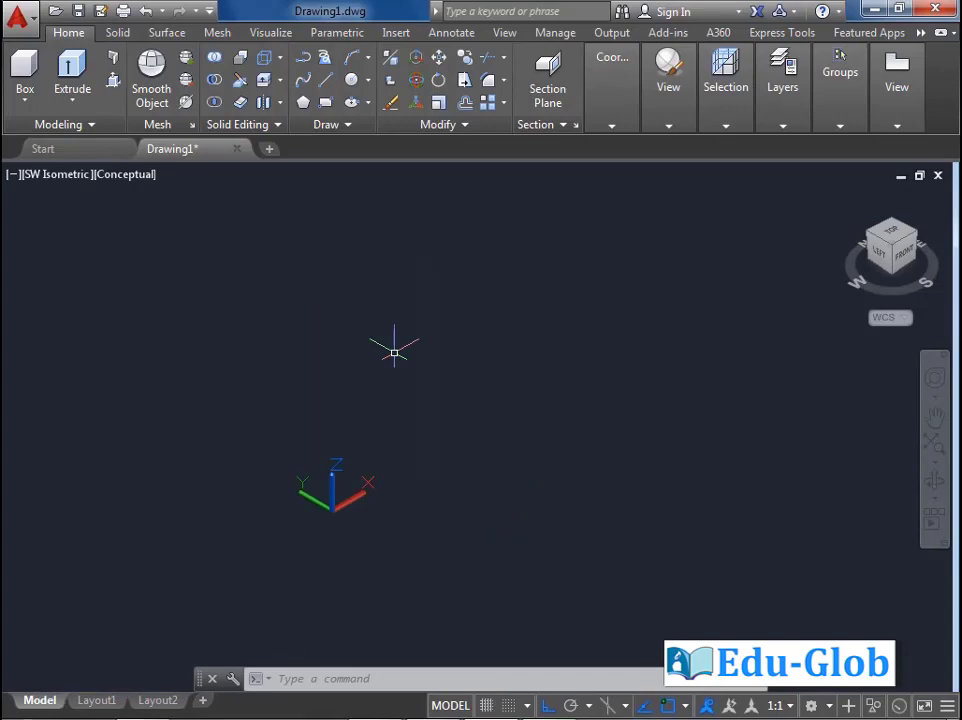
pyautogui.click(28, 66)
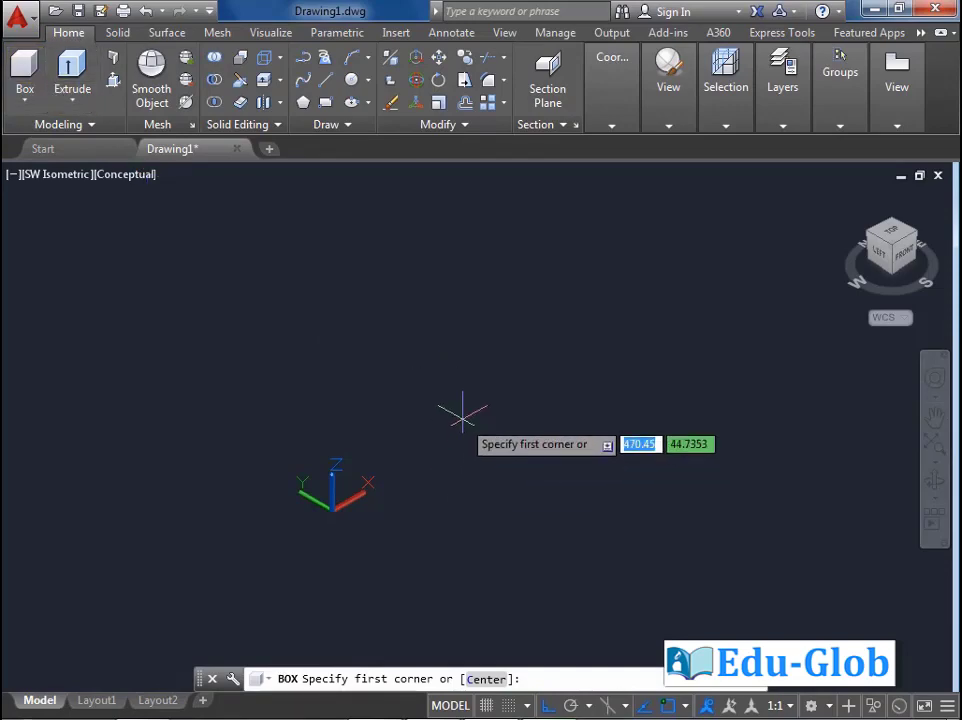
pyautogui.click(385, 502)
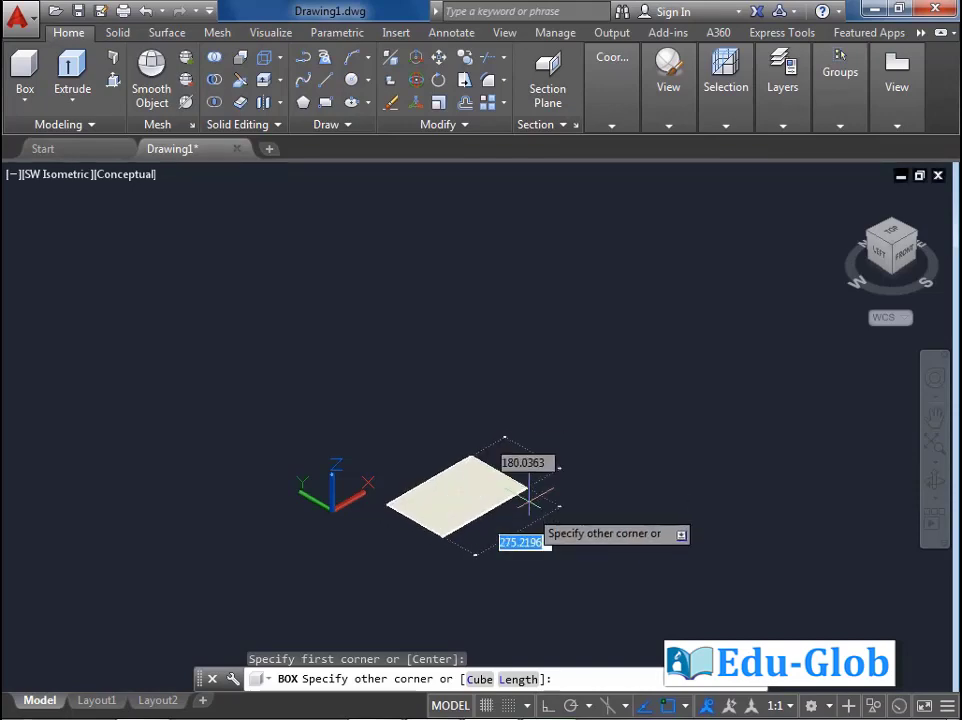
pyautogui.click(478, 680)
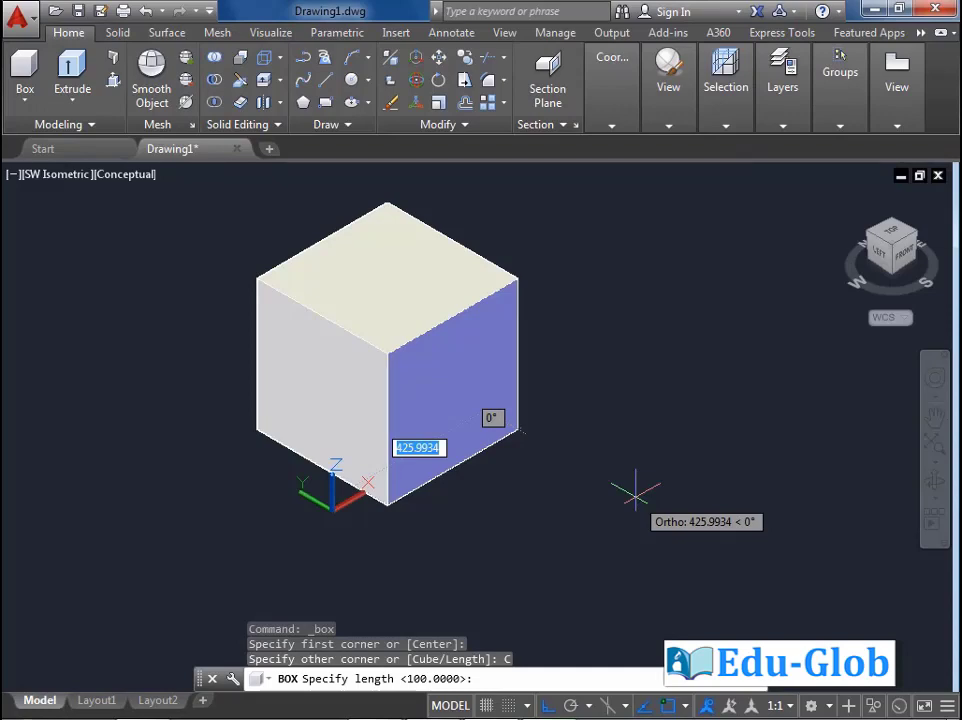
pyautogui.write('1')
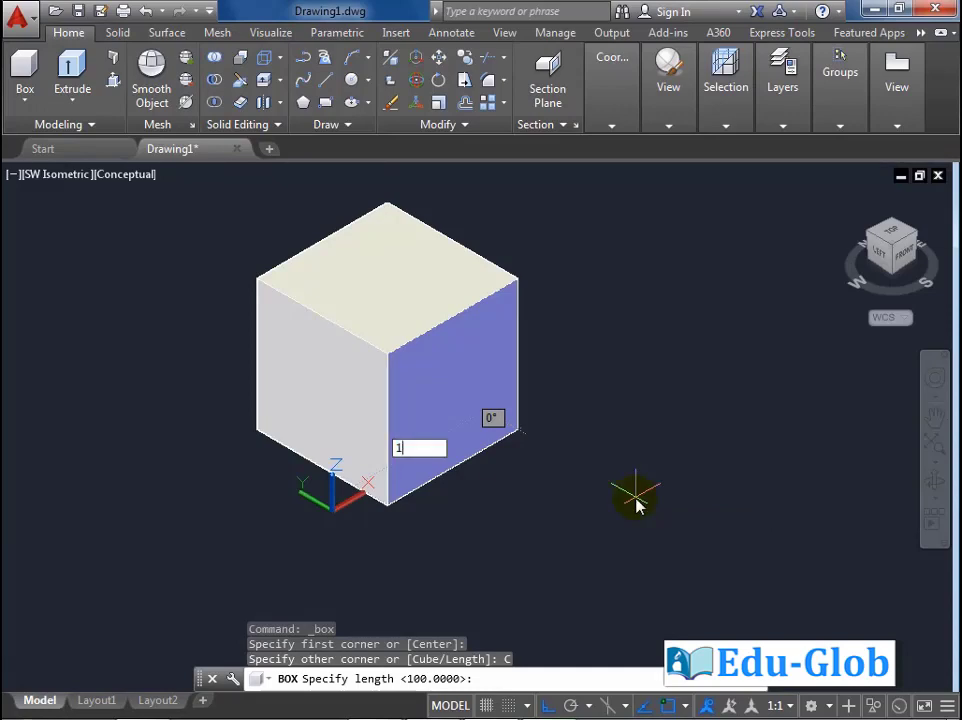
pyautogui.write('50')
pyautogui.press('Return')
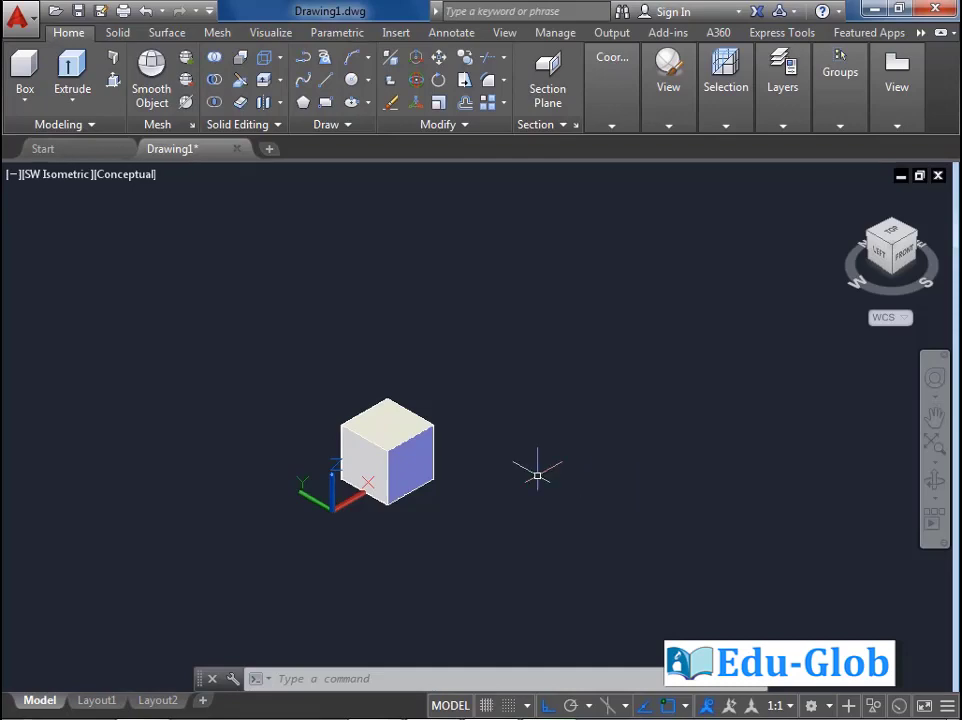
# - Replace the cube with a box of length 100, width 150, height 300, and frame it
pyautogui.click(390, 440)
pyautogui.press('Delete')
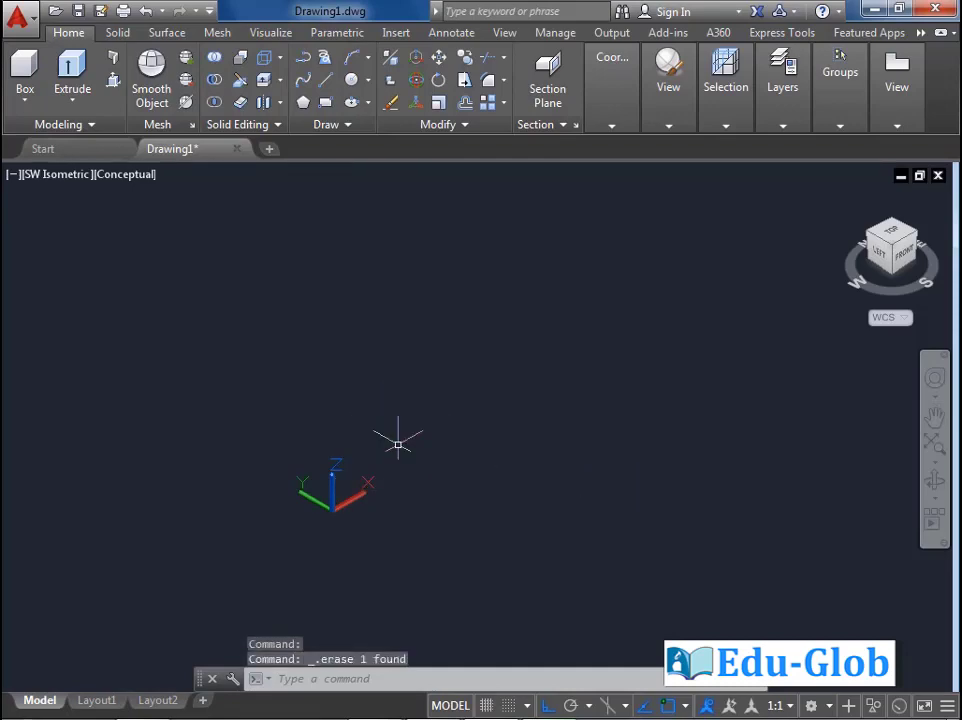
pyautogui.click(24, 72)
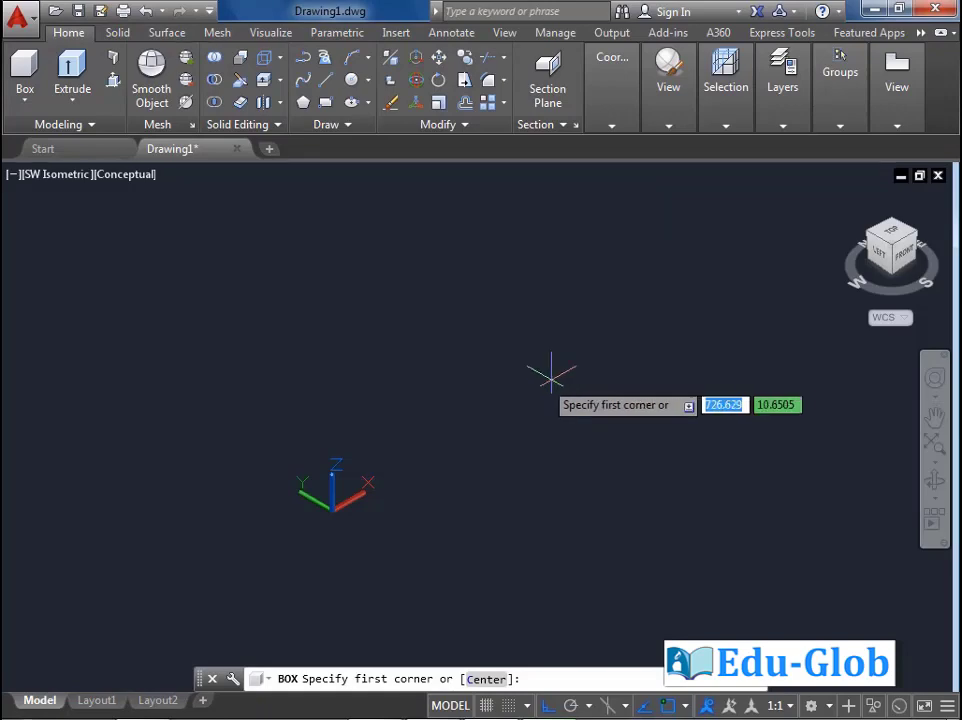
pyautogui.click(388, 494)
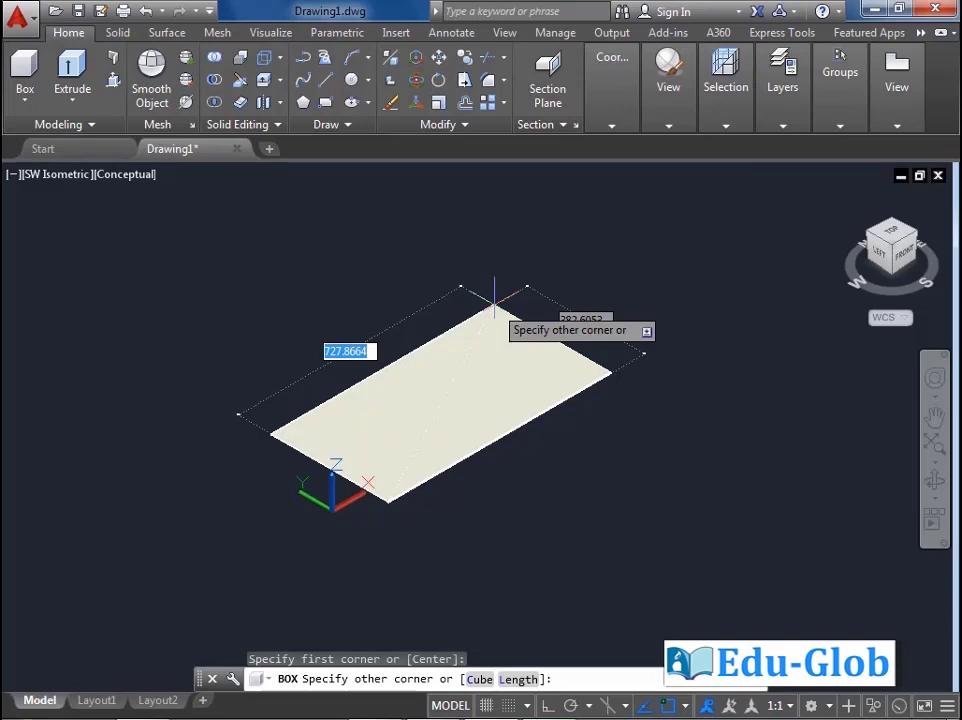
pyautogui.click(518, 679)
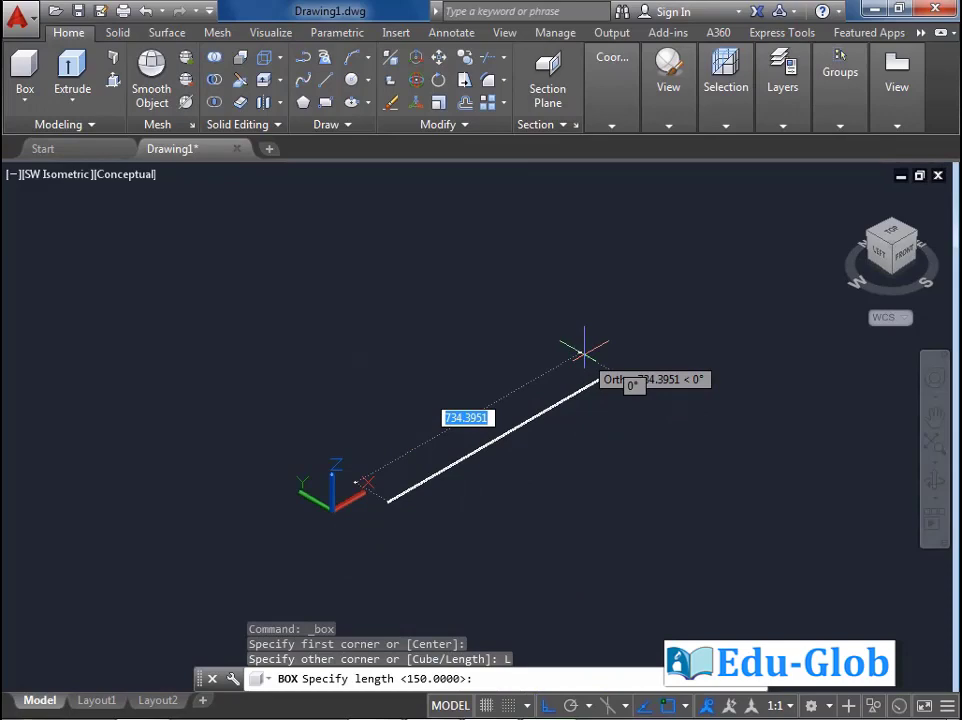
pyautogui.write('100')
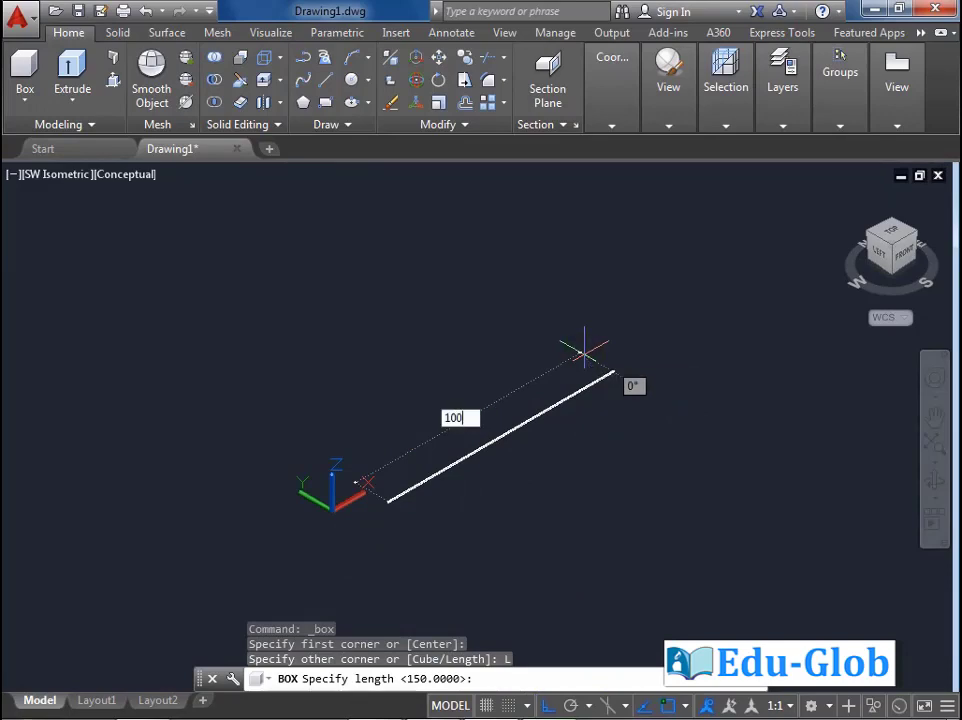
pyautogui.press('Return')
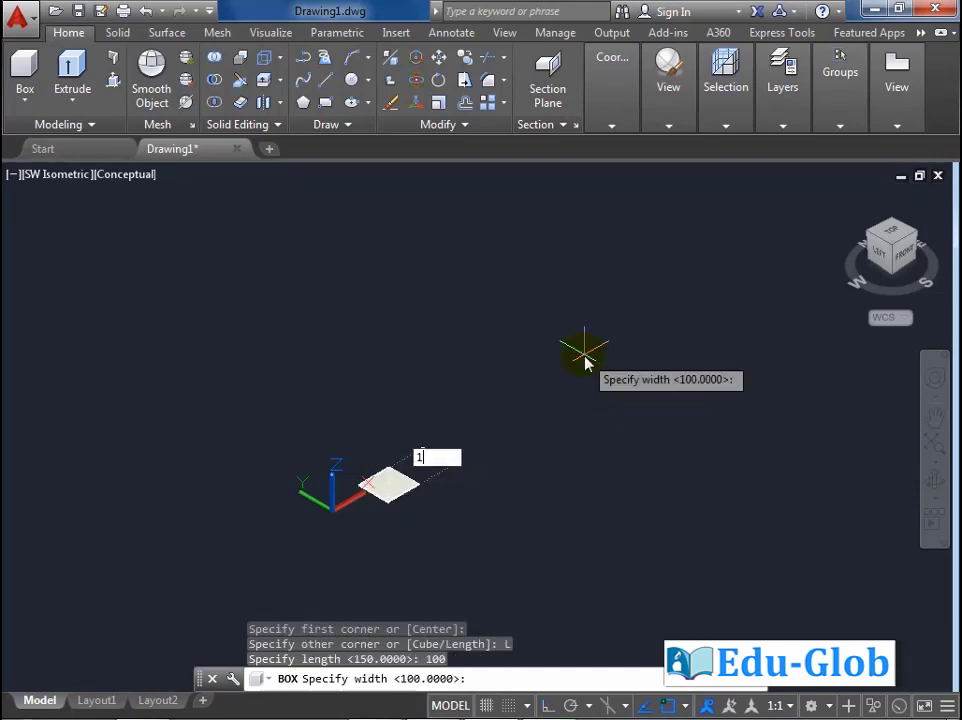
pyautogui.write('150')
pyautogui.press('Return')
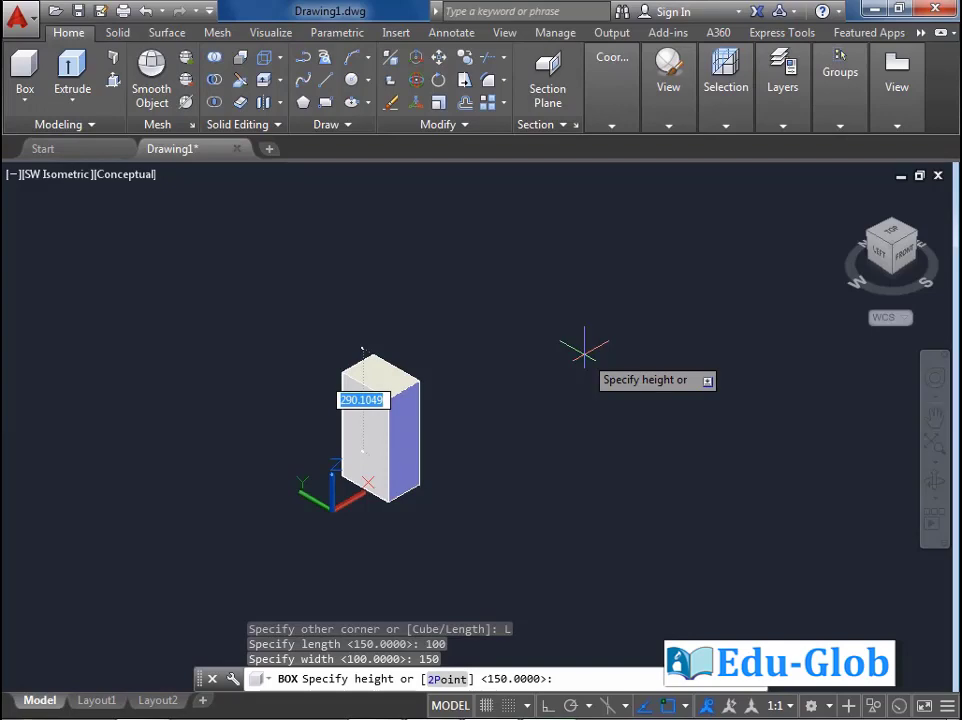
pyautogui.write('300')
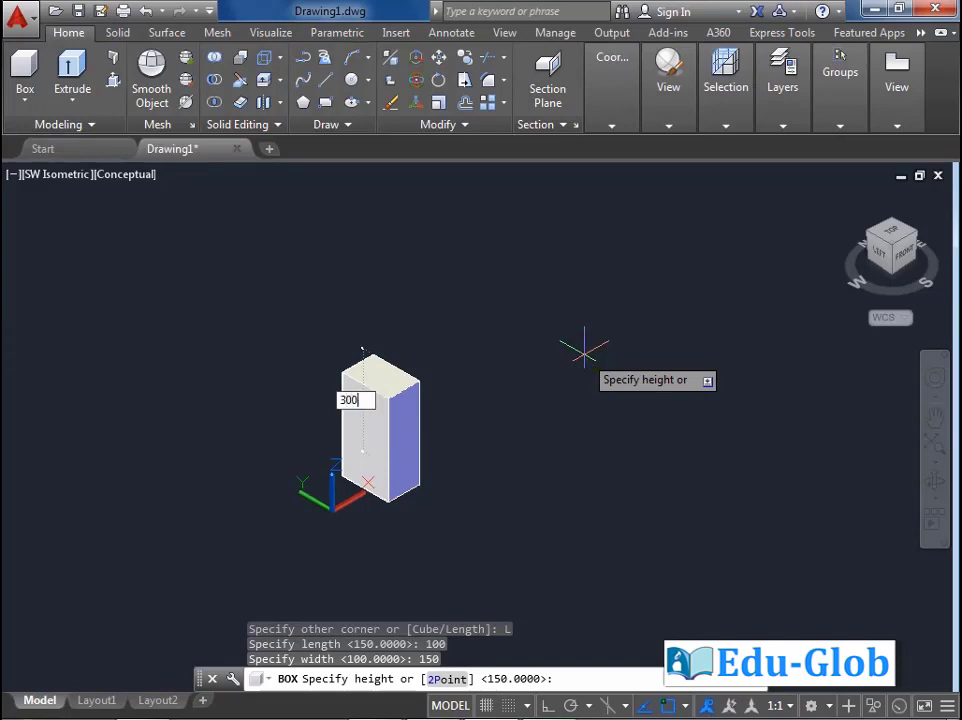
pyautogui.press('Return')
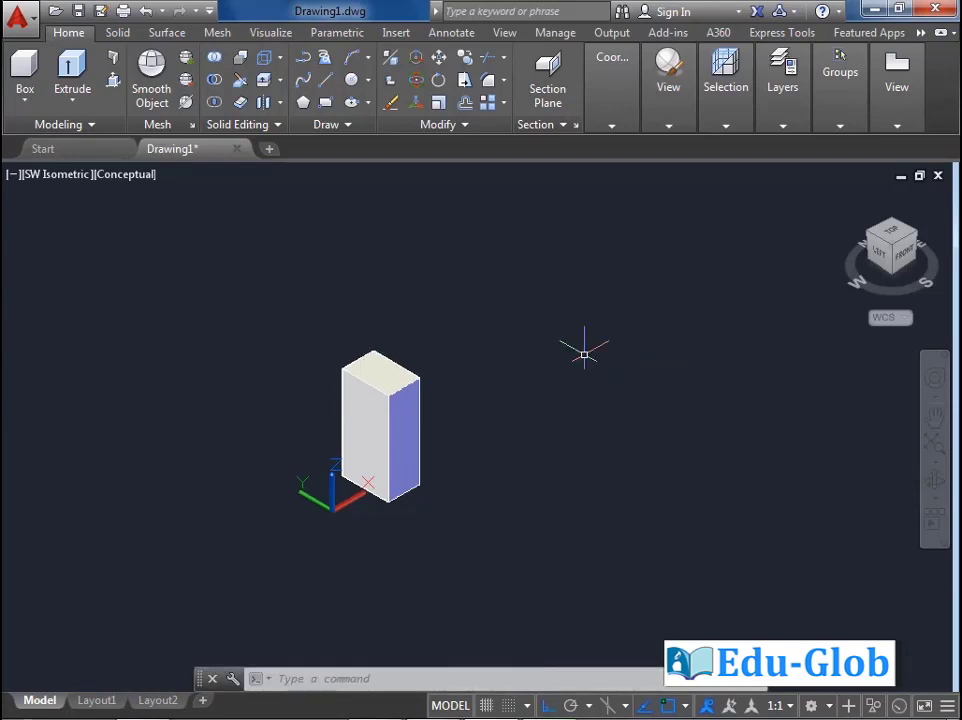
pyautogui.scroll(2, 440, 395)
pyautogui.moveTo(438, 393)
pyautogui.mouseDown(button='middle')
pyautogui.moveTo(558, 376)
pyautogui.moveTo(585, 362)
pyautogui.mouseUp(button='middle')
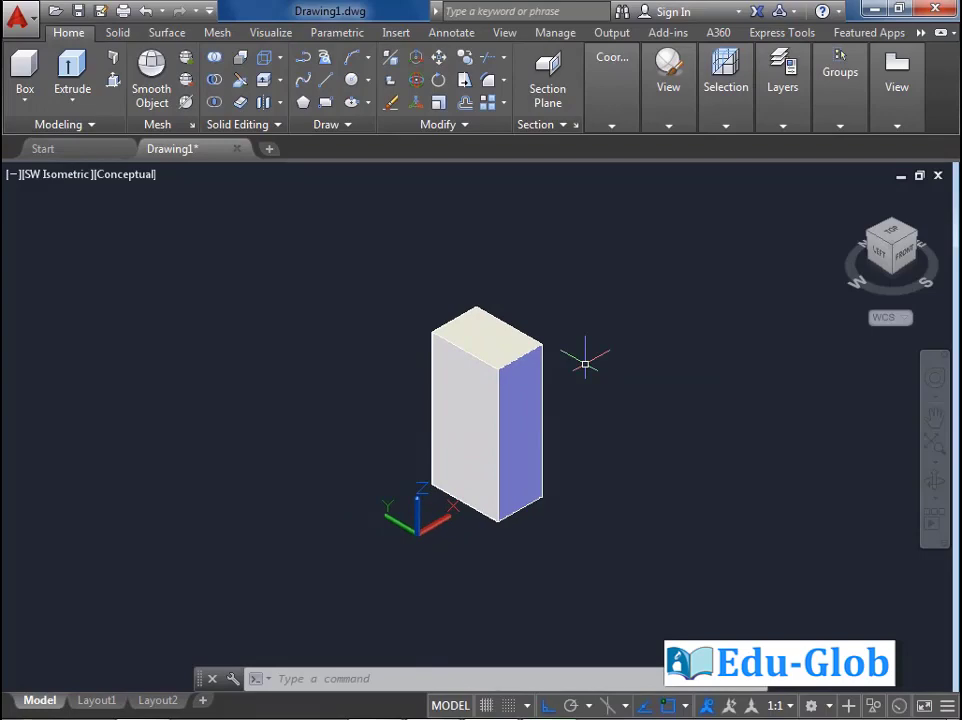
pyautogui.scroll(1, 585, 362)
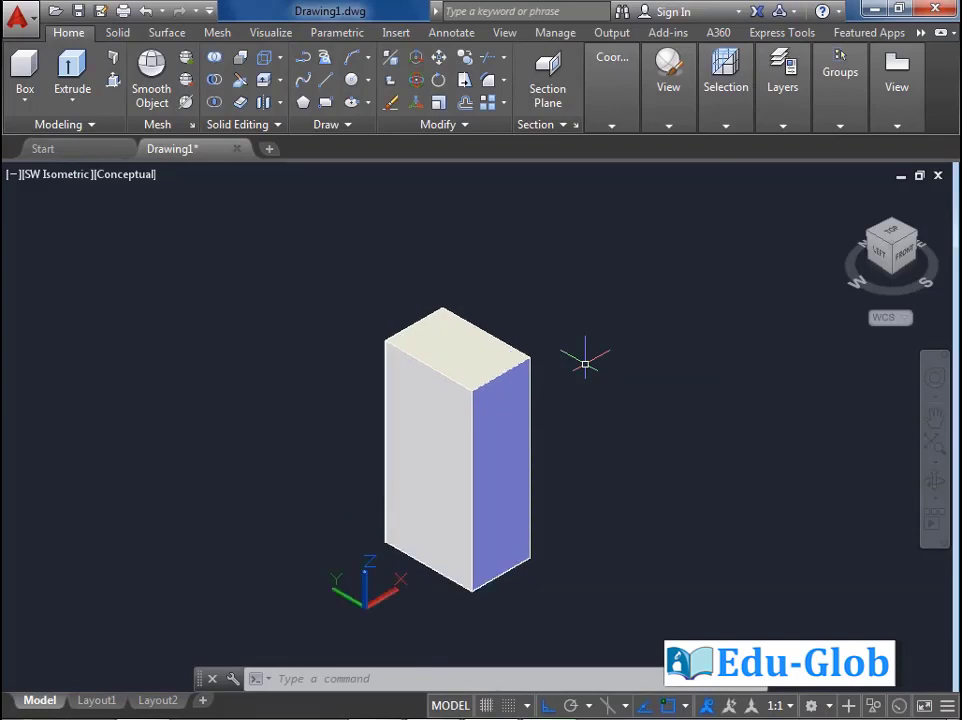
# - Erase the tall box, build a 100-unit cube from a centre point, then erase it
pyautogui.click(488, 400)
pyautogui.press('Delete')
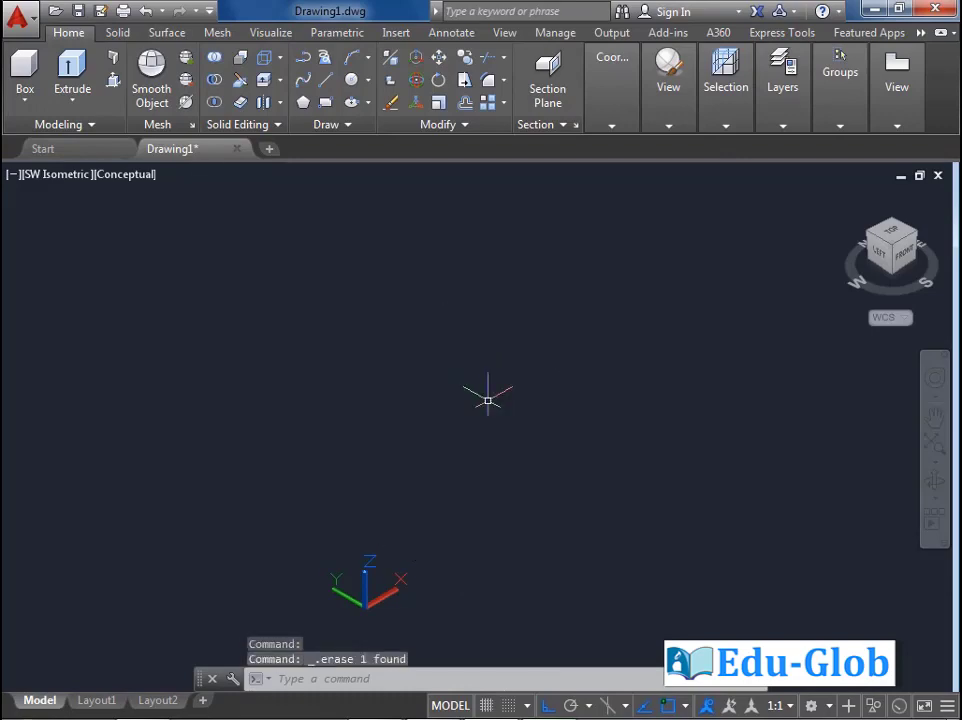
pyautogui.click(23, 66)
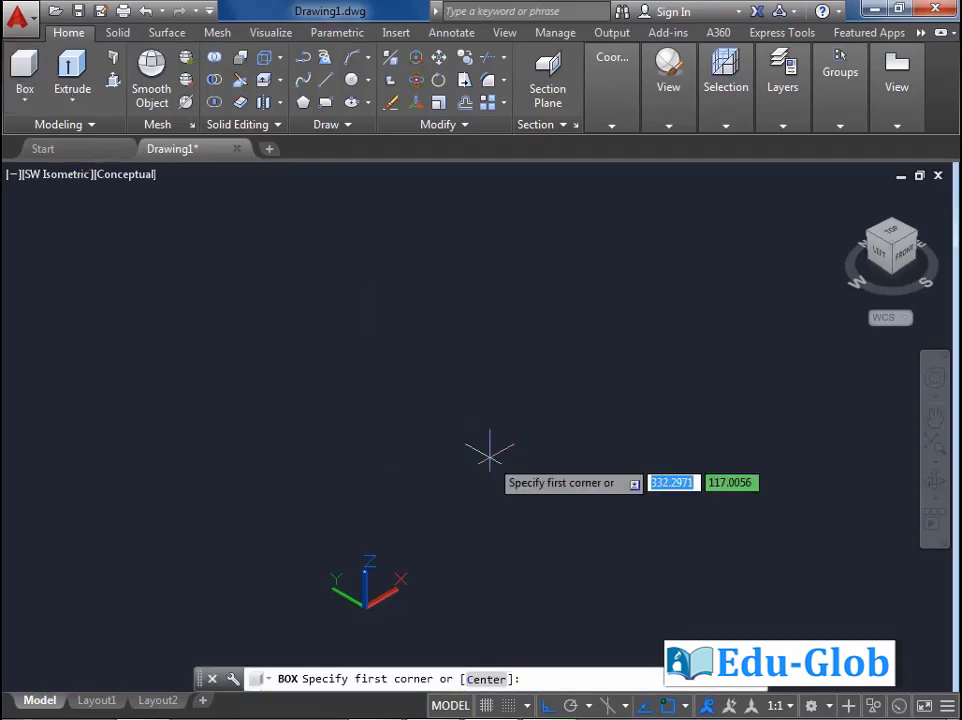
pyautogui.click(486, 679)
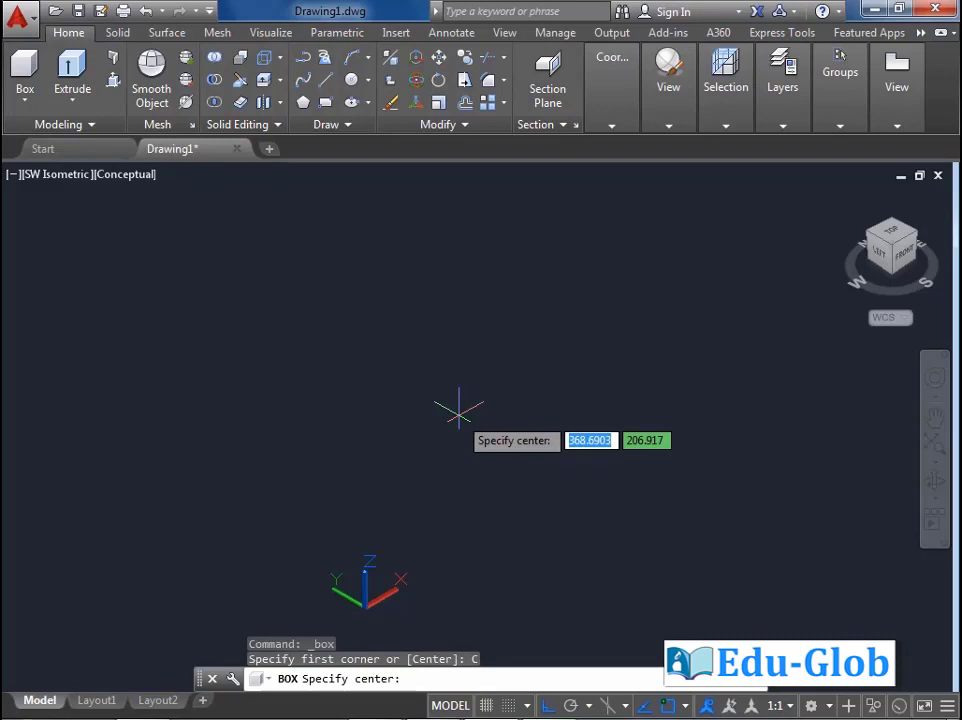
pyautogui.click(459, 411)
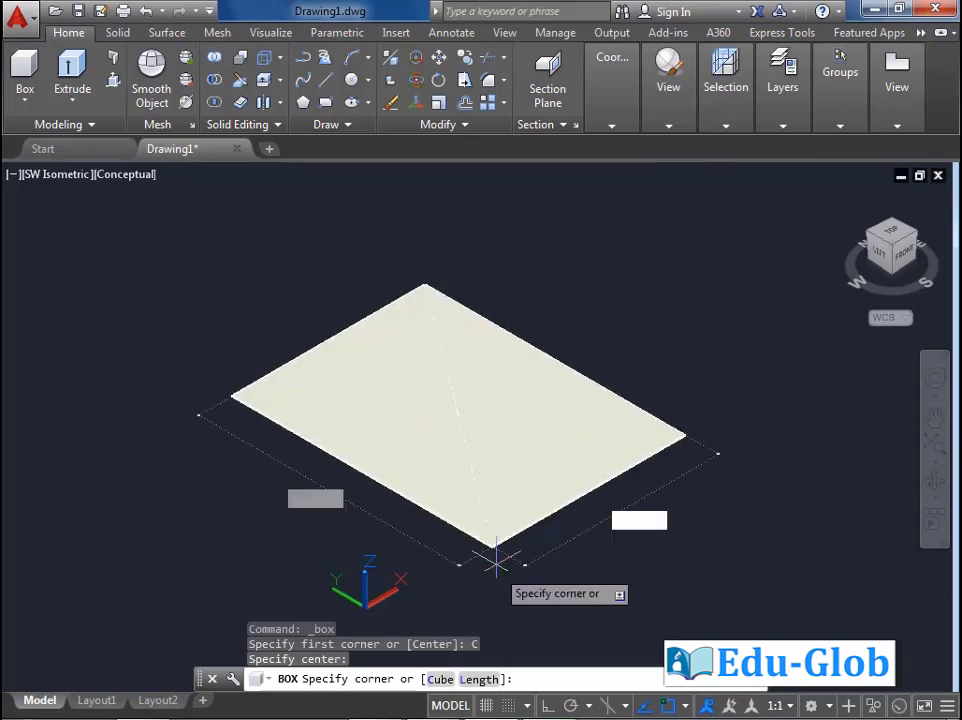
pyautogui.click(440, 679)
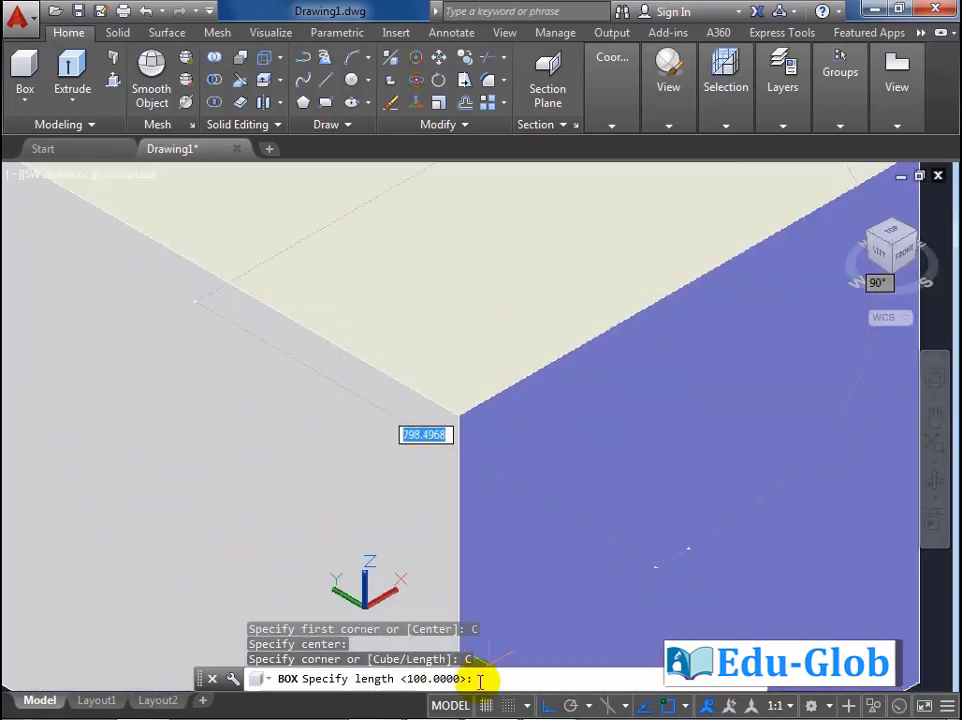
pyautogui.write('100')
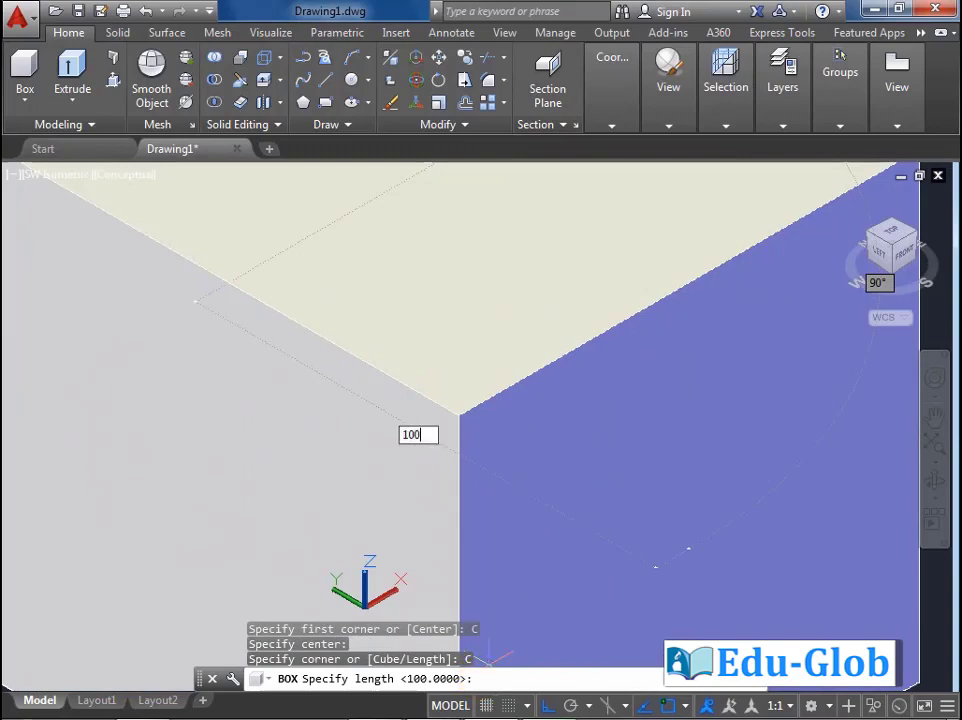
pyautogui.press('Return')
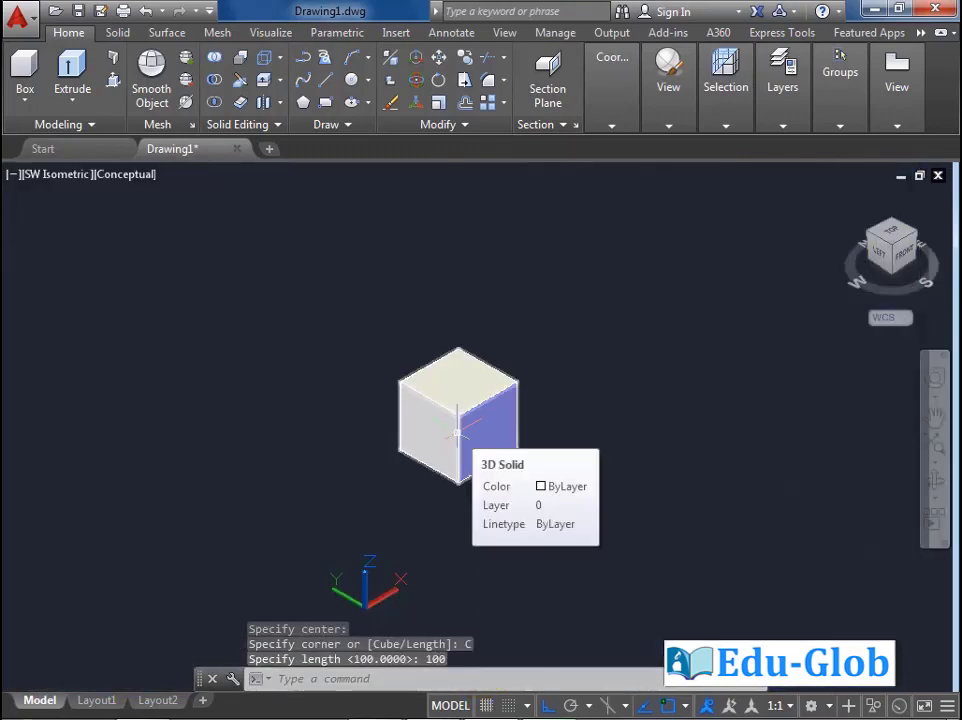
pyautogui.click(457, 432)
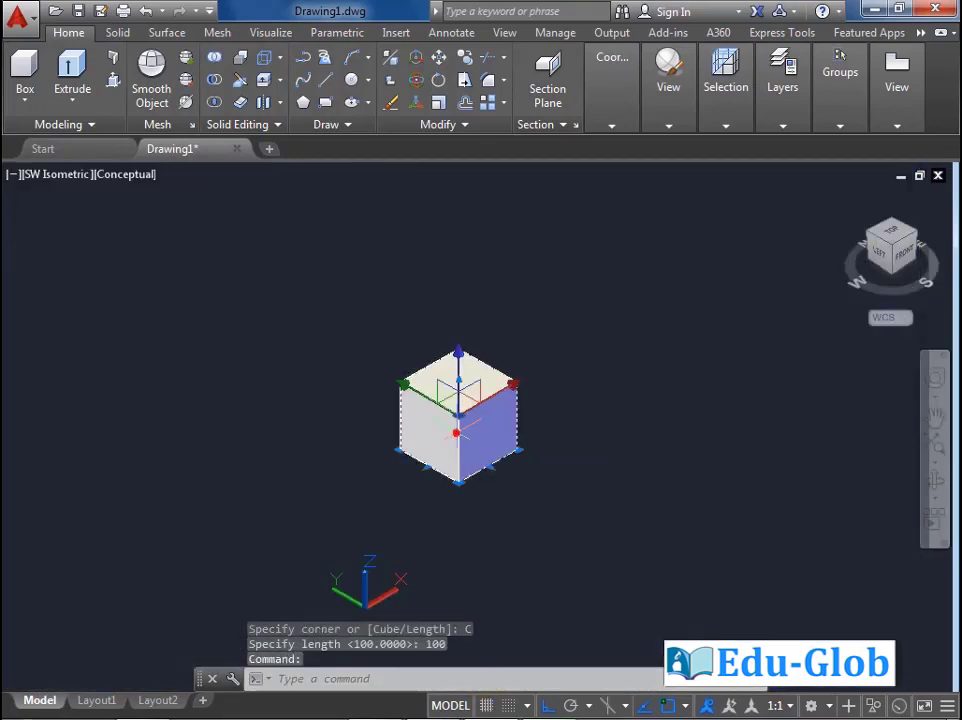
pyautogui.press('Delete')
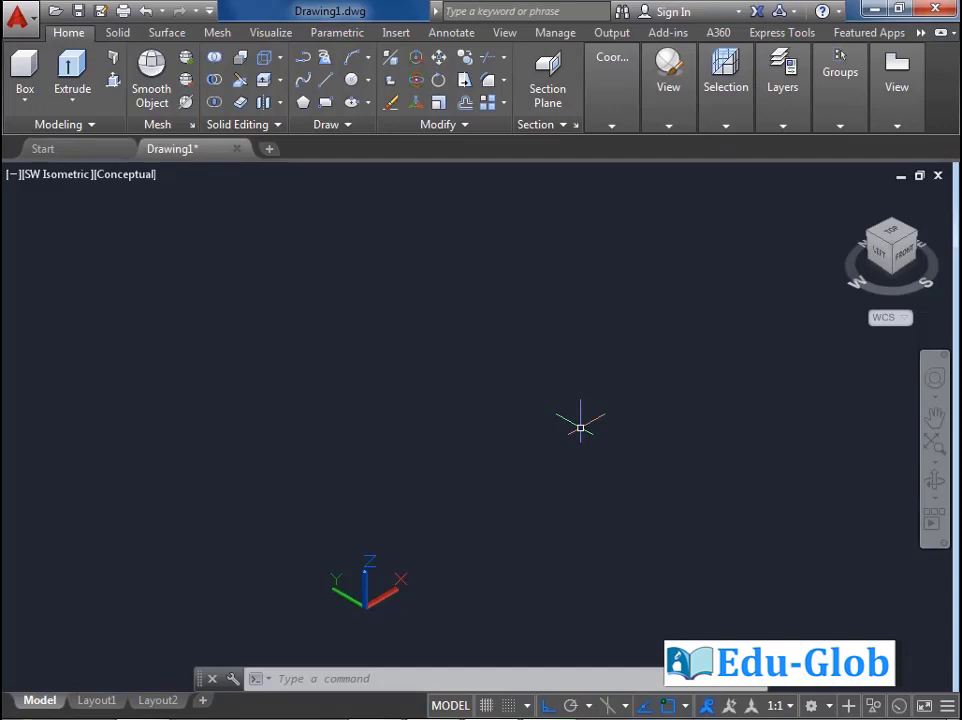
pyautogui.click(22, 66)
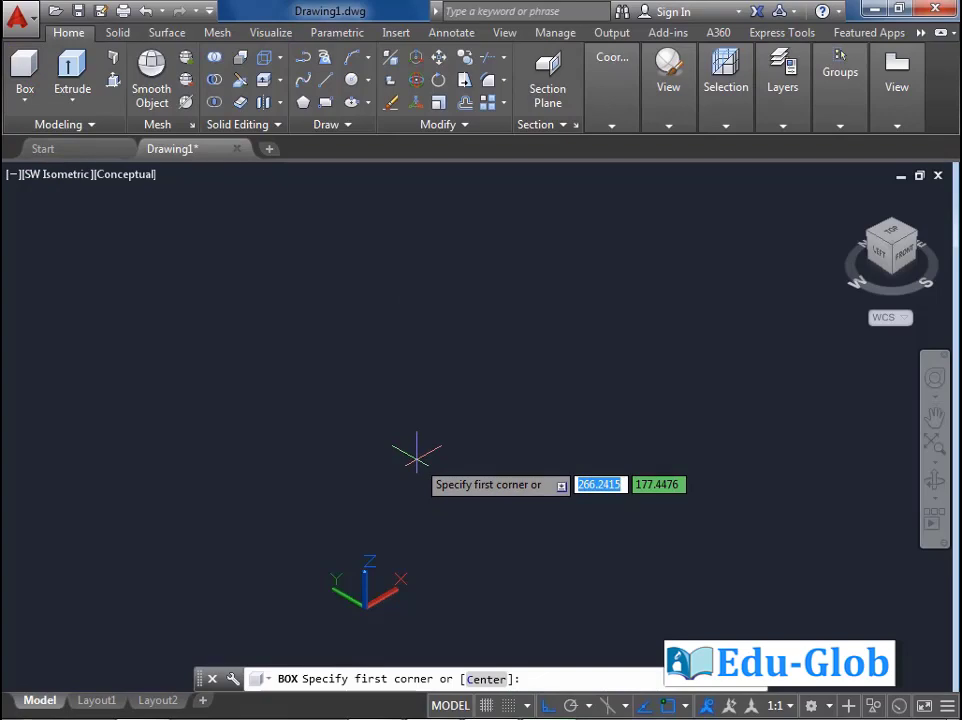
pyautogui.click(388, 515)
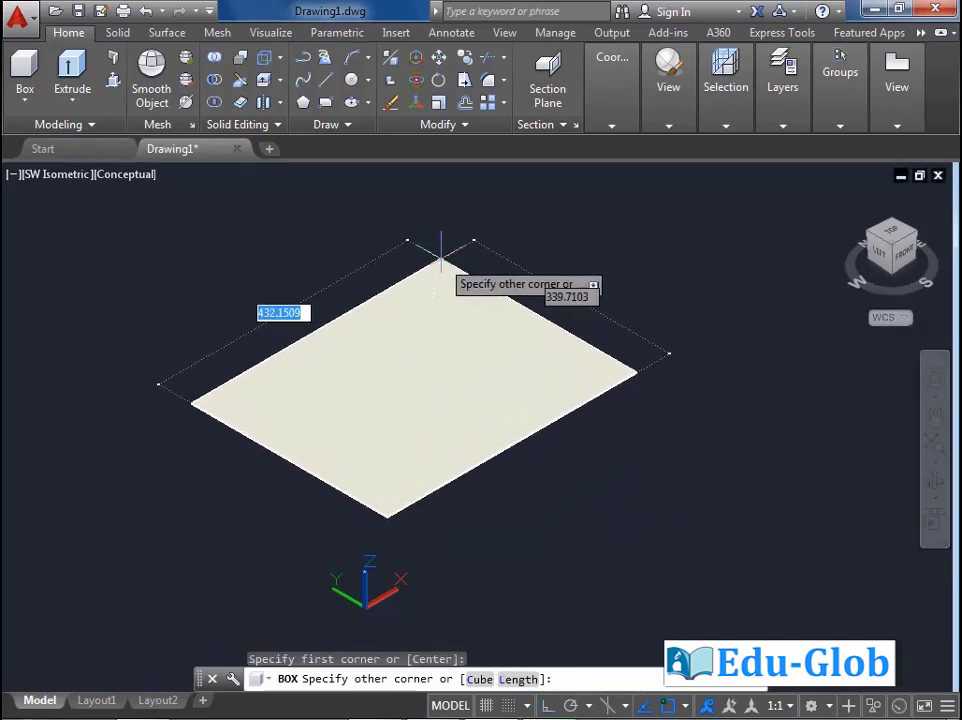
pyautogui.click(444, 273)
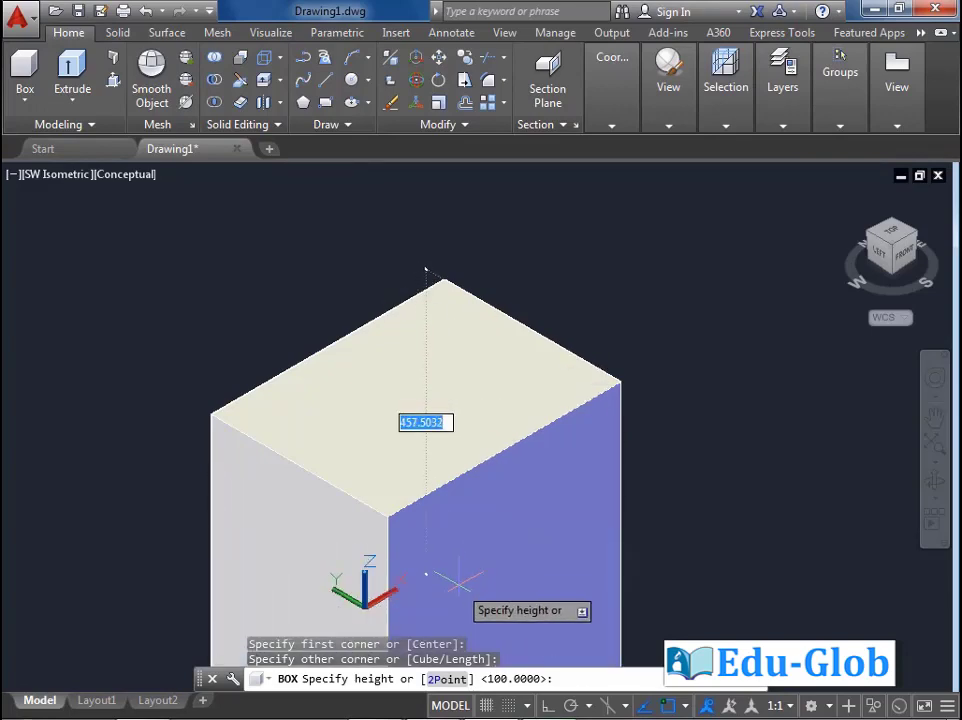
pyautogui.click(449, 679)
pyautogui.scroll(-3, 449, 330)
pyautogui.scroll(-2, 447, 345)
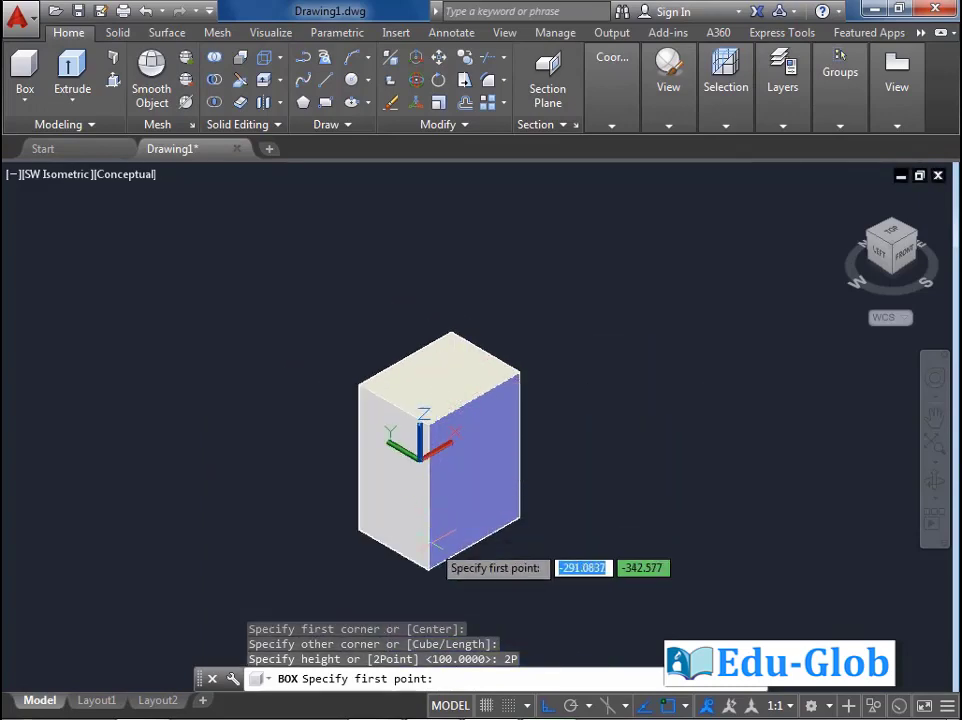
pyautogui.click(430, 571)
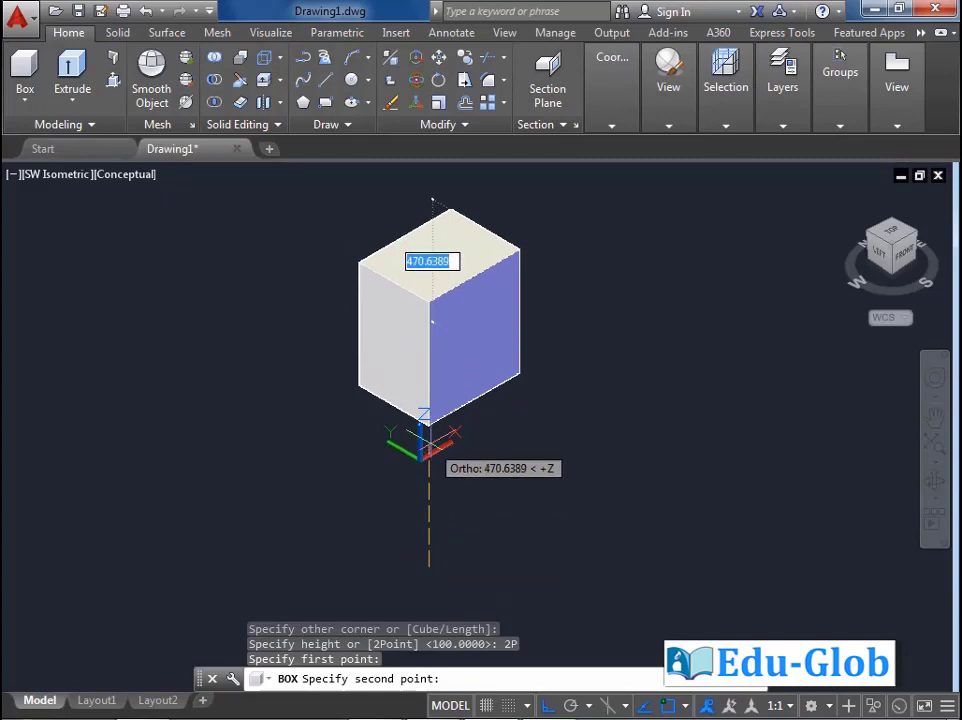
pyautogui.click(430, 428)
pyautogui.moveTo(456, 352); pyautogui.dragTo(470, 385, button='middle')
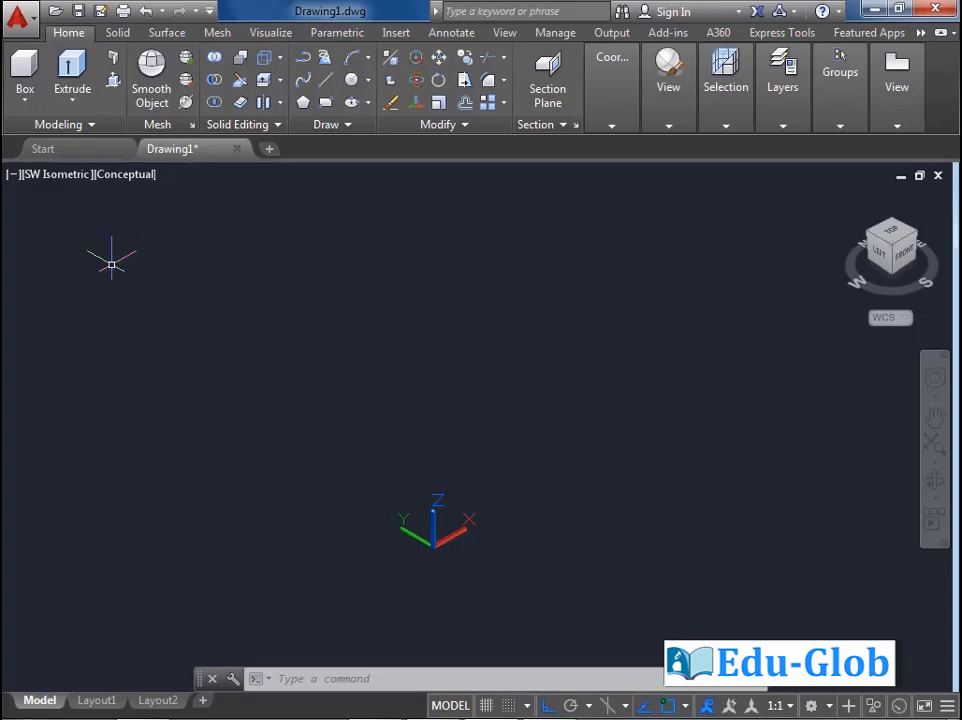
# - Start the Cylinder command from the Modeling panel's Box flyout
pyautogui.click(21, 94)
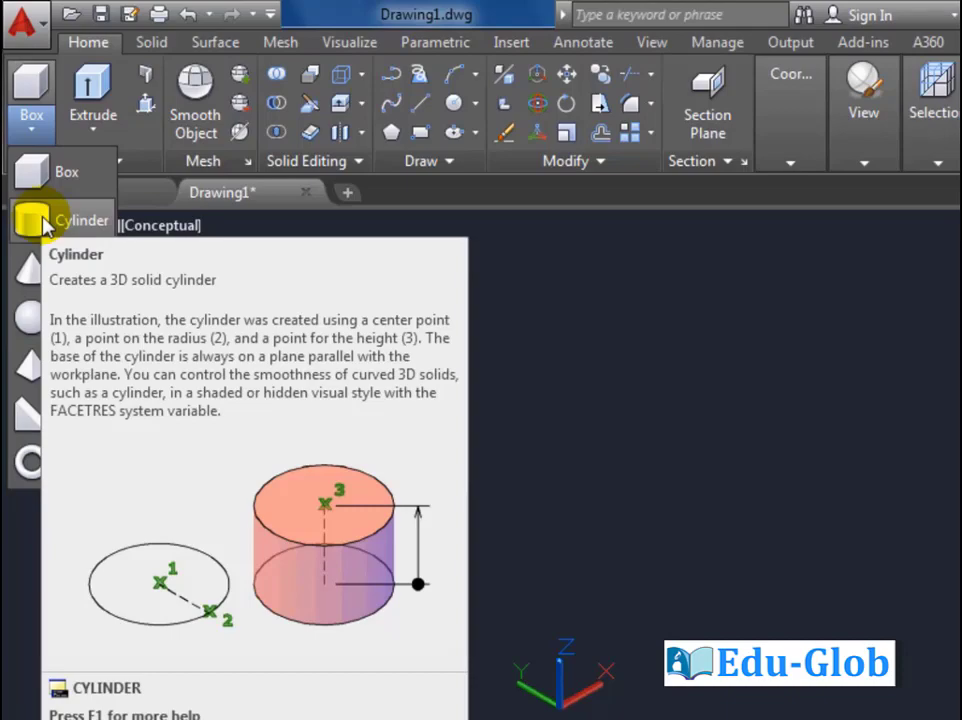
pyautogui.click(44, 225)
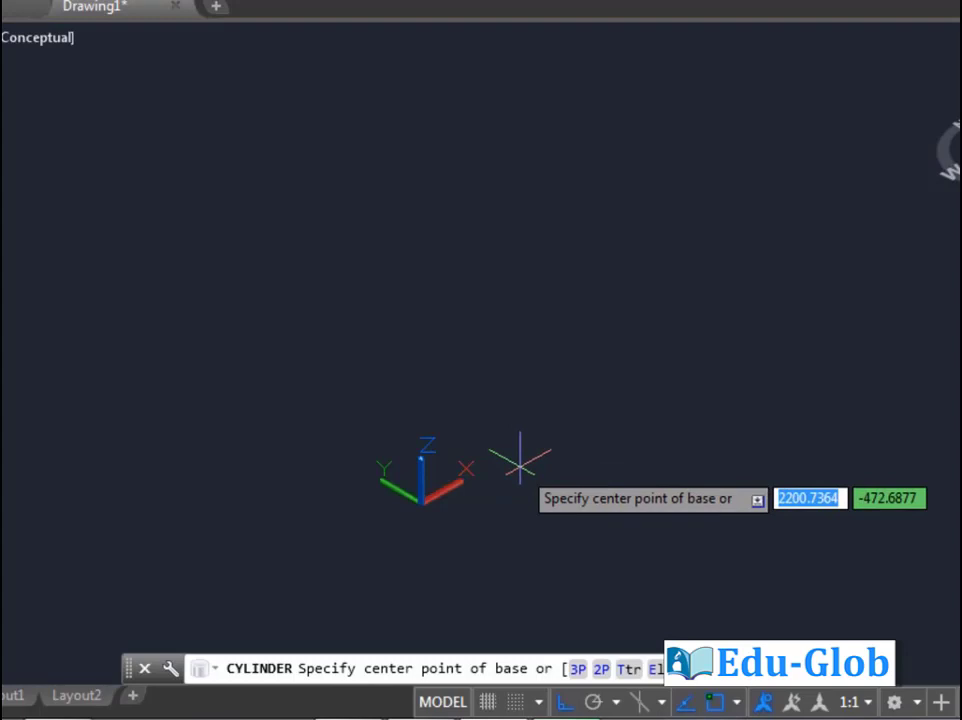
# - Build a cylinder on a three-point (3P) base with a picked height, then delete it
pyautogui.click(577, 668)
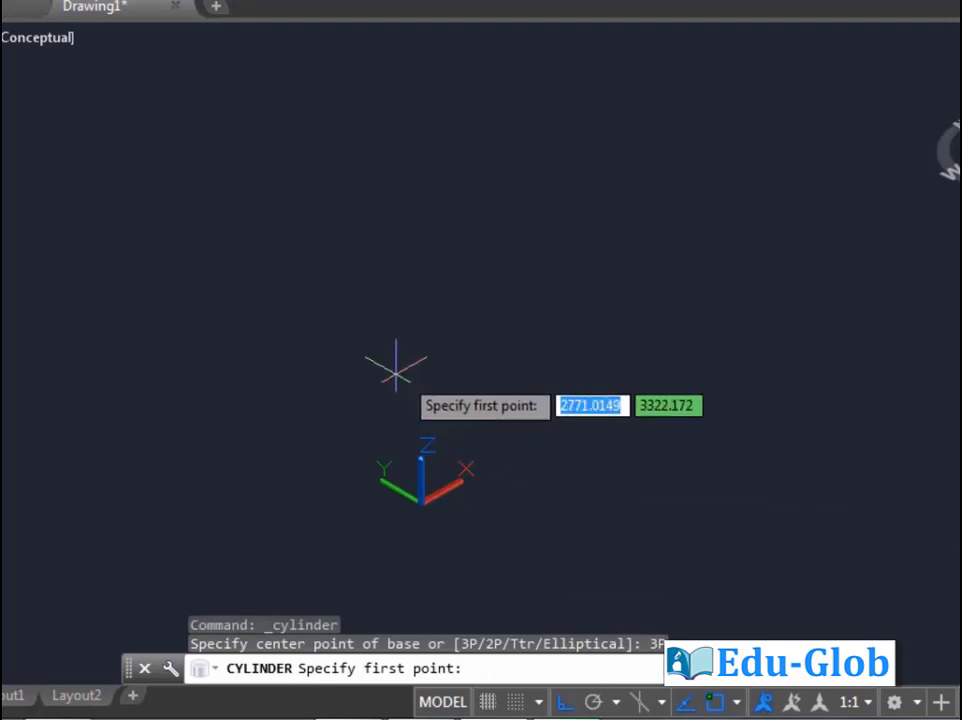
pyautogui.click(373, 409)
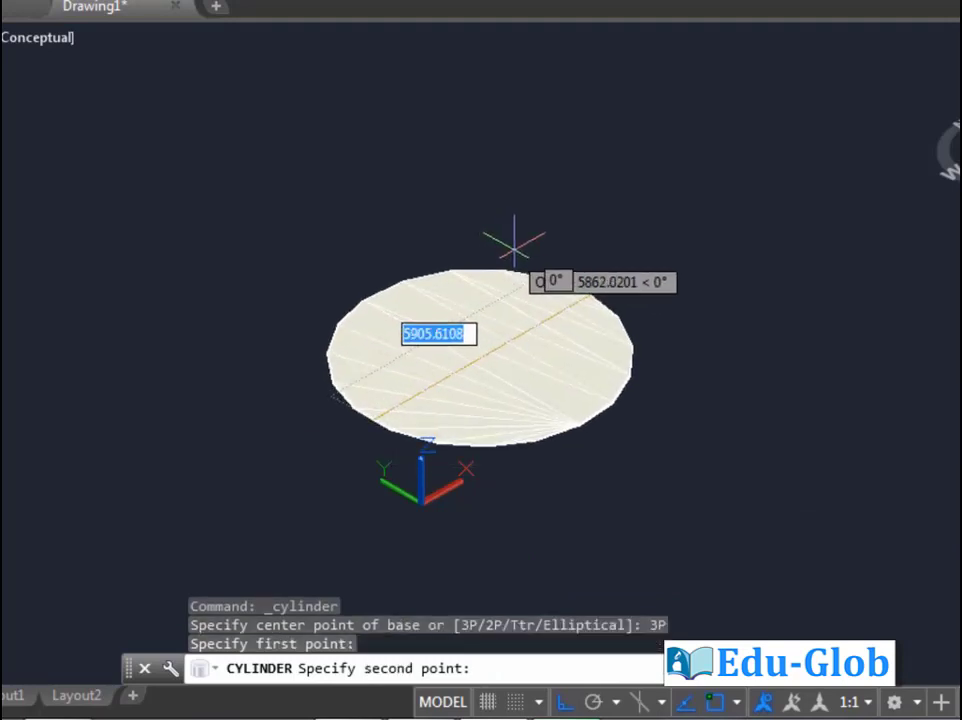
pyautogui.click(598, 263)
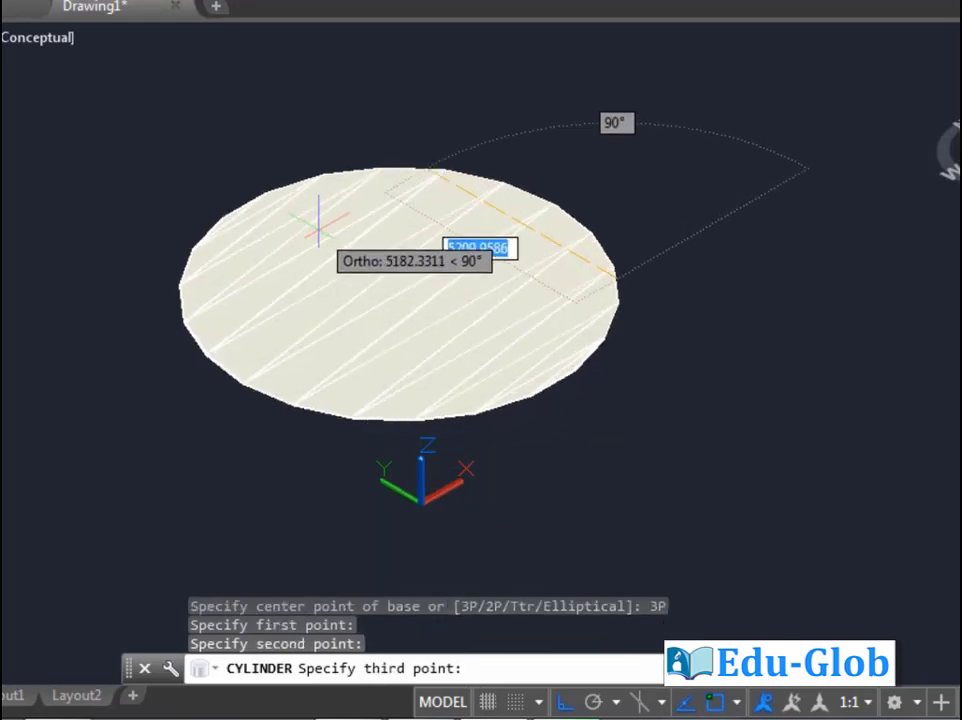
pyautogui.click(330, 240)
pyautogui.keyDown('shift'); pyautogui.moveTo(326, 247); pyautogui.dragTo(397, 270, button='middle'); pyautogui.keyUp('shift')
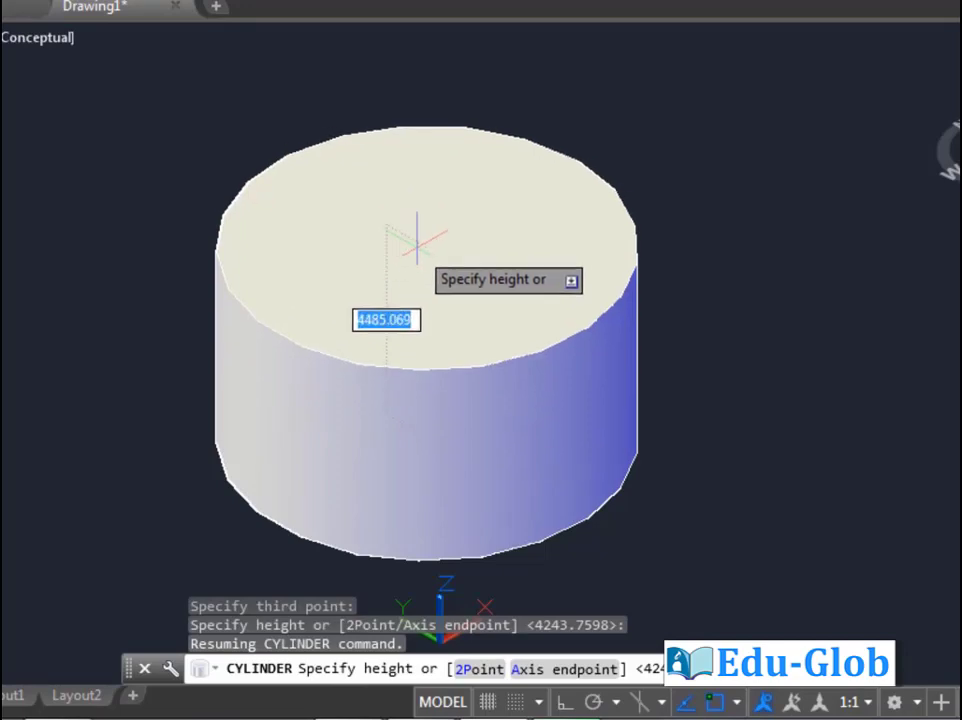
pyautogui.scroll(-2, 434, 252)
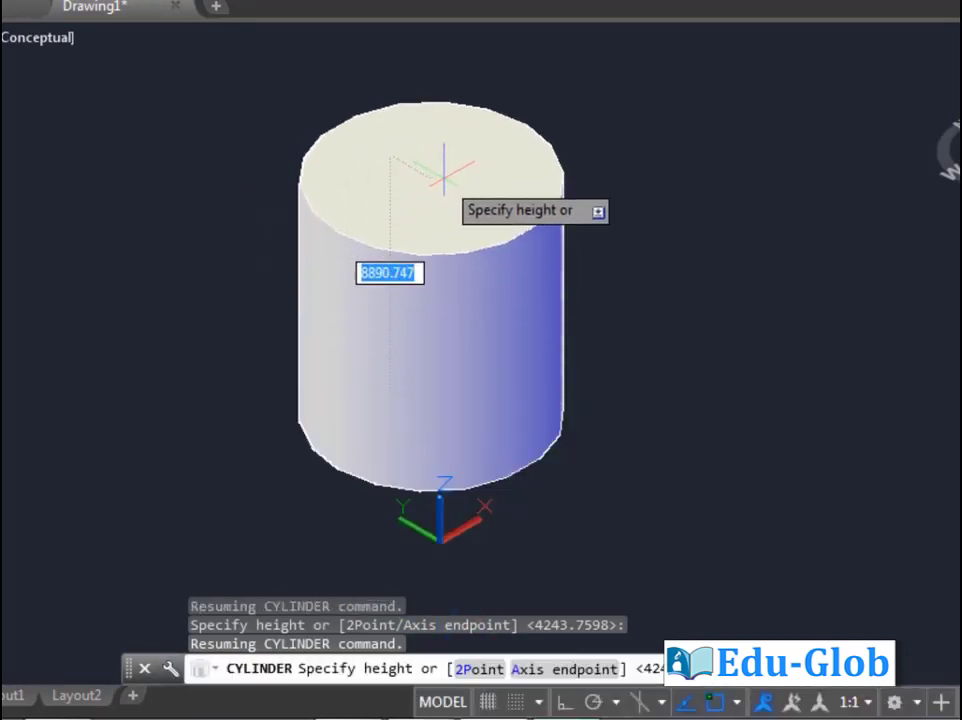
pyautogui.click(442, 176)
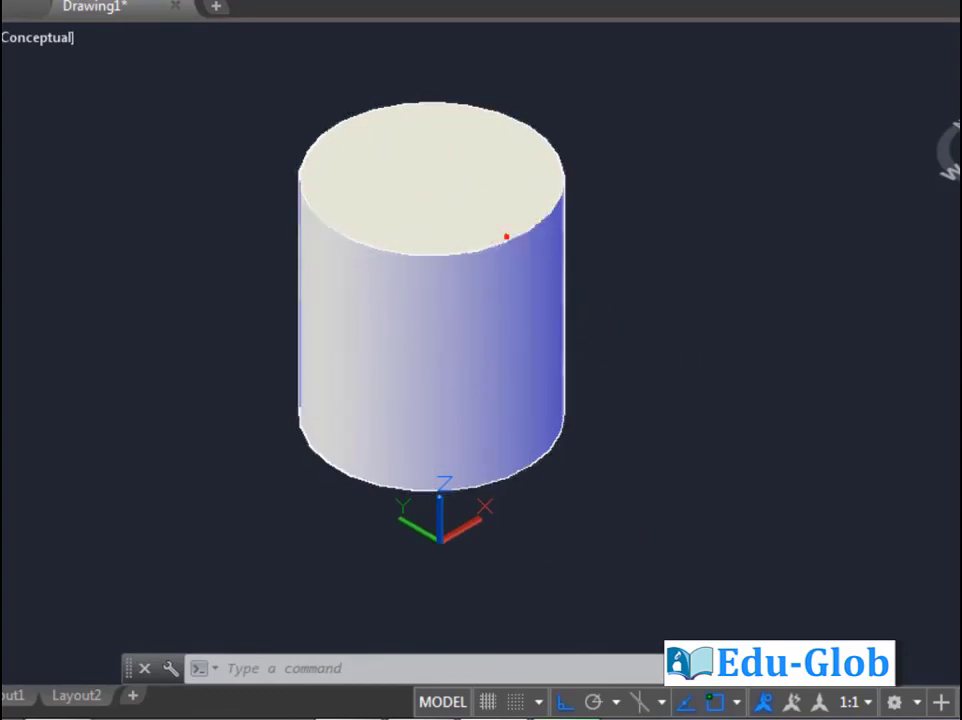
pyautogui.click(507, 236)
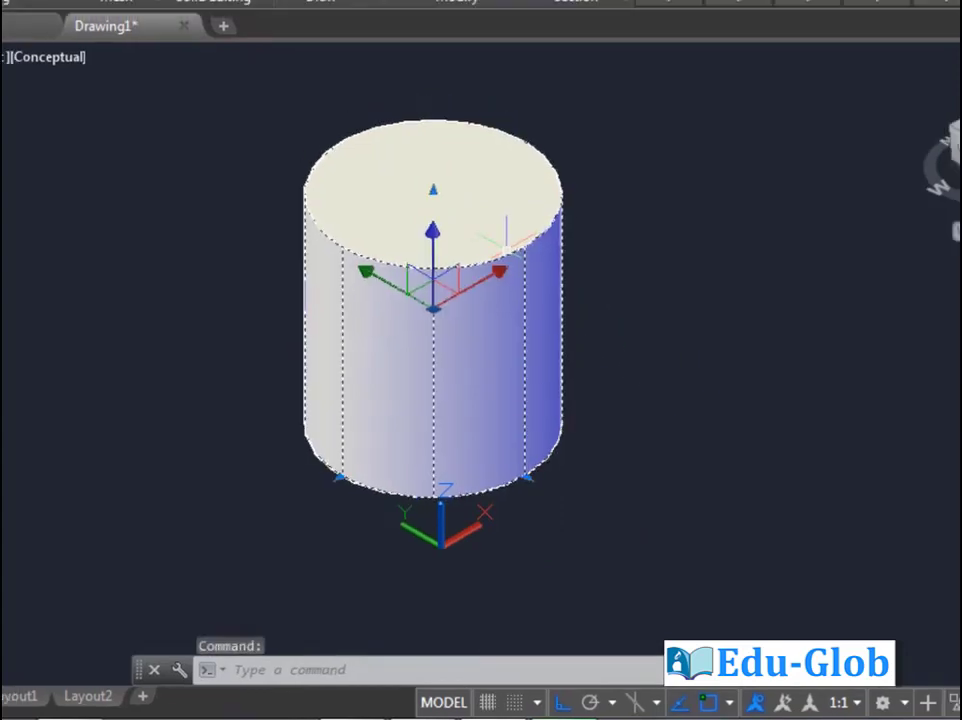
pyautogui.press('Delete')
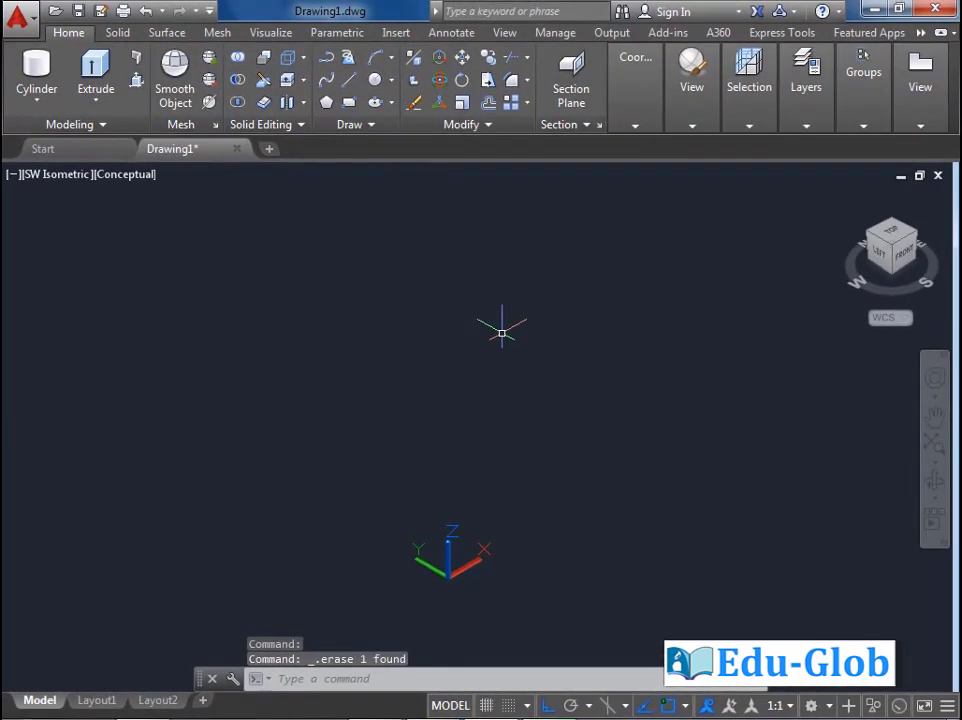
pyautogui.click(40, 82)
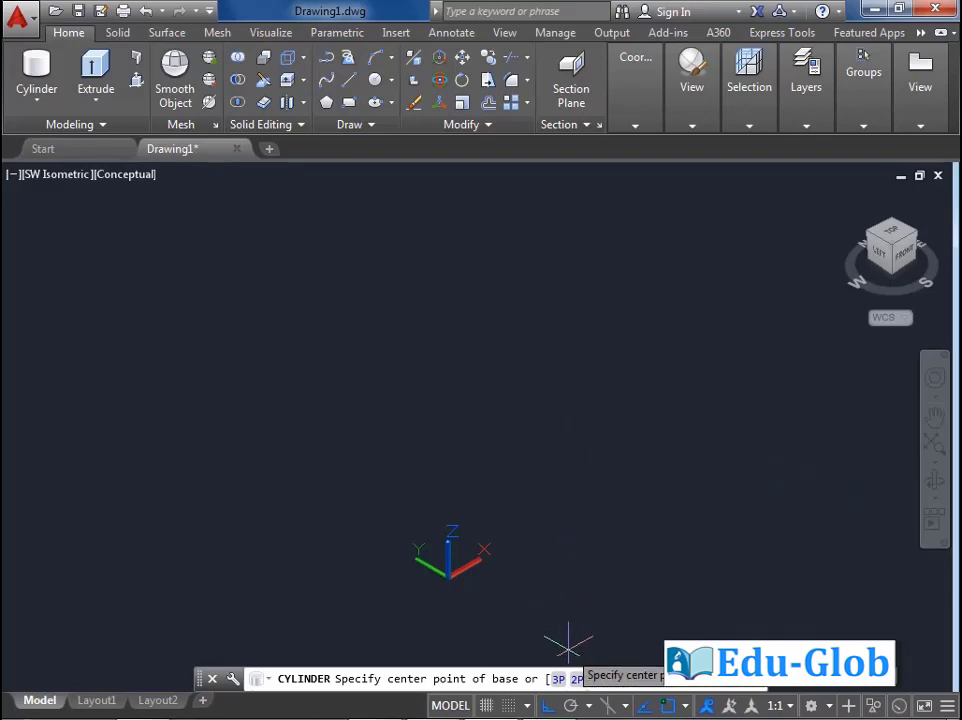
pyautogui.click(578, 681)
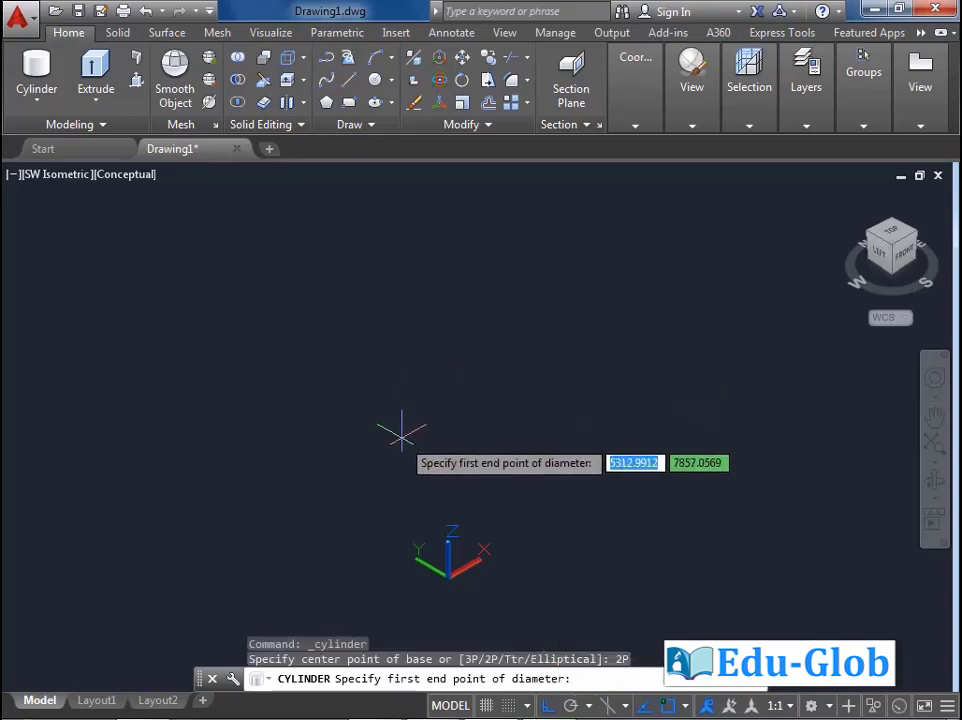
pyautogui.click(389, 477)
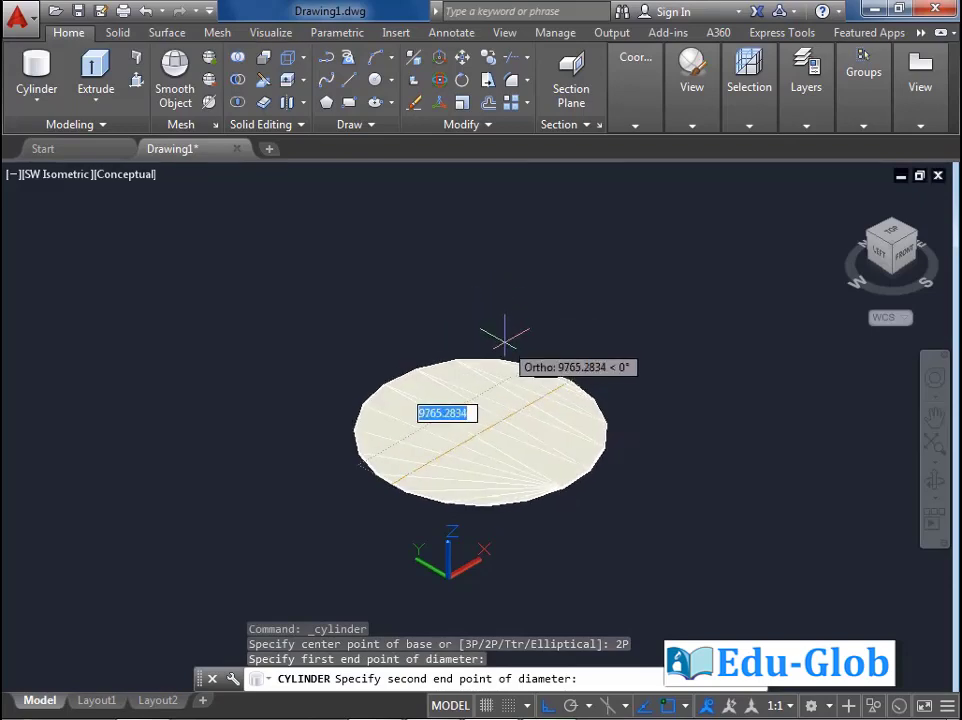
pyautogui.click(505, 338)
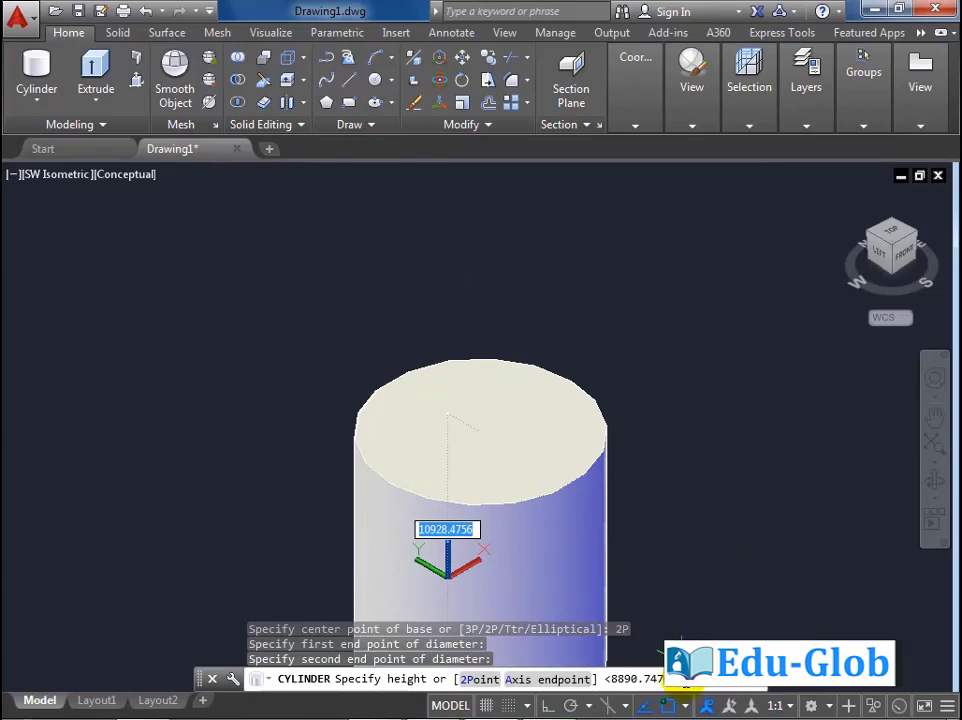
pyautogui.write('8000')
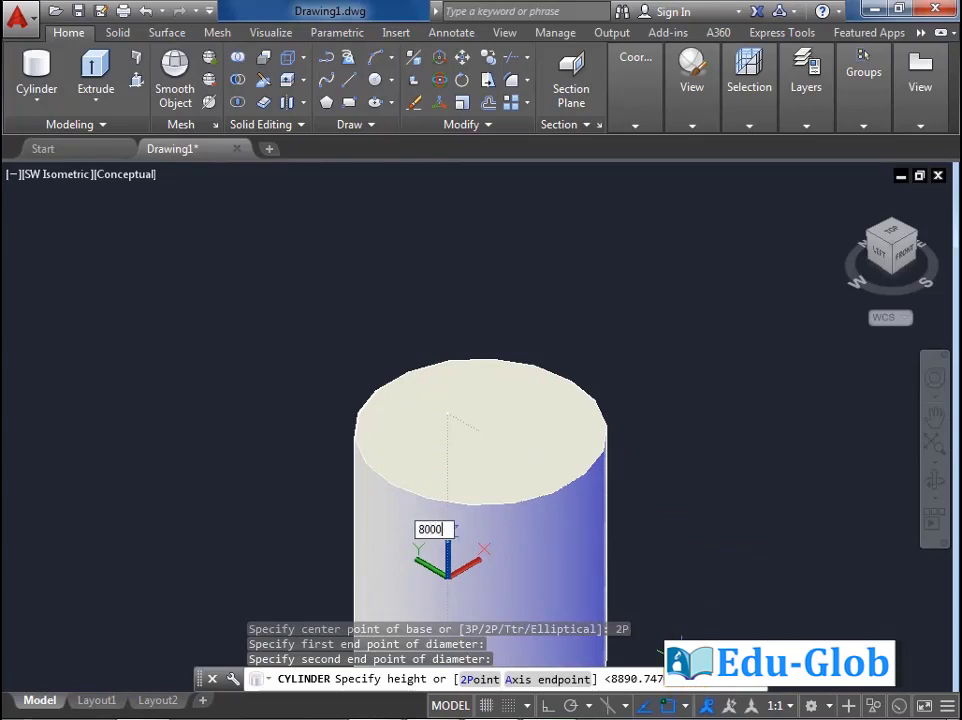
pyautogui.press('Return')
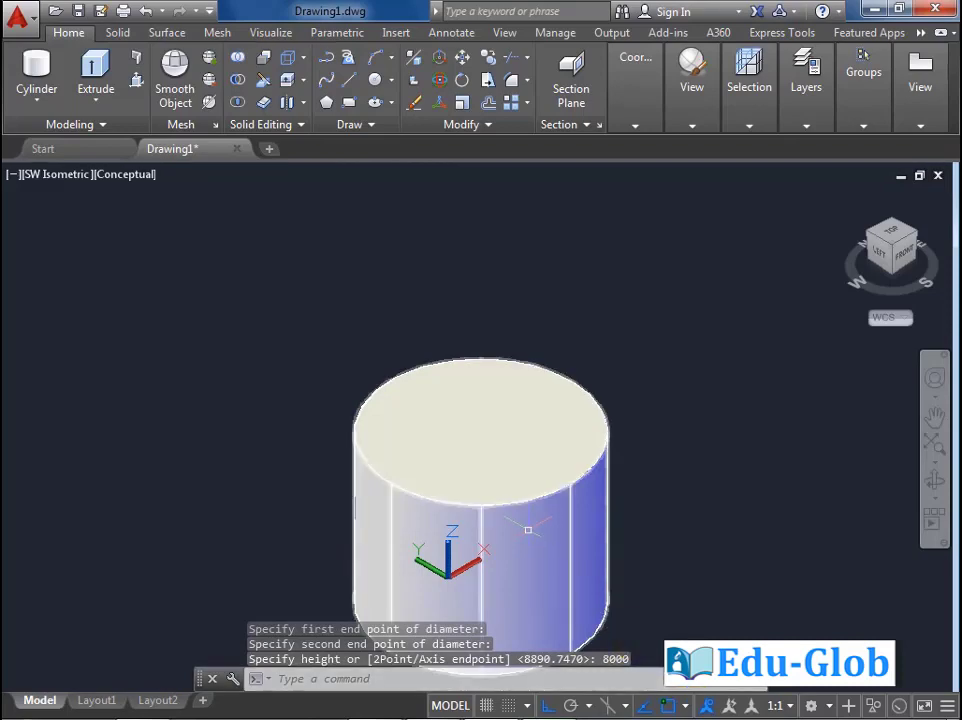
pyautogui.moveTo(528, 529); pyautogui.dragTo(532, 434, button='middle')
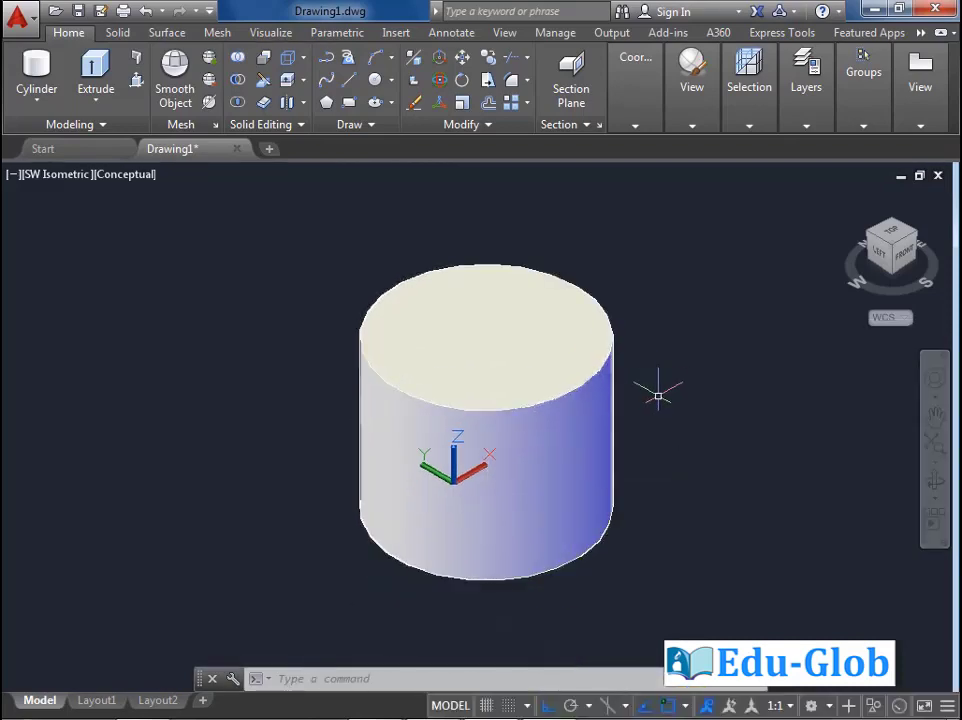
pyautogui.click(590, 376)
pyautogui.press('Delete')
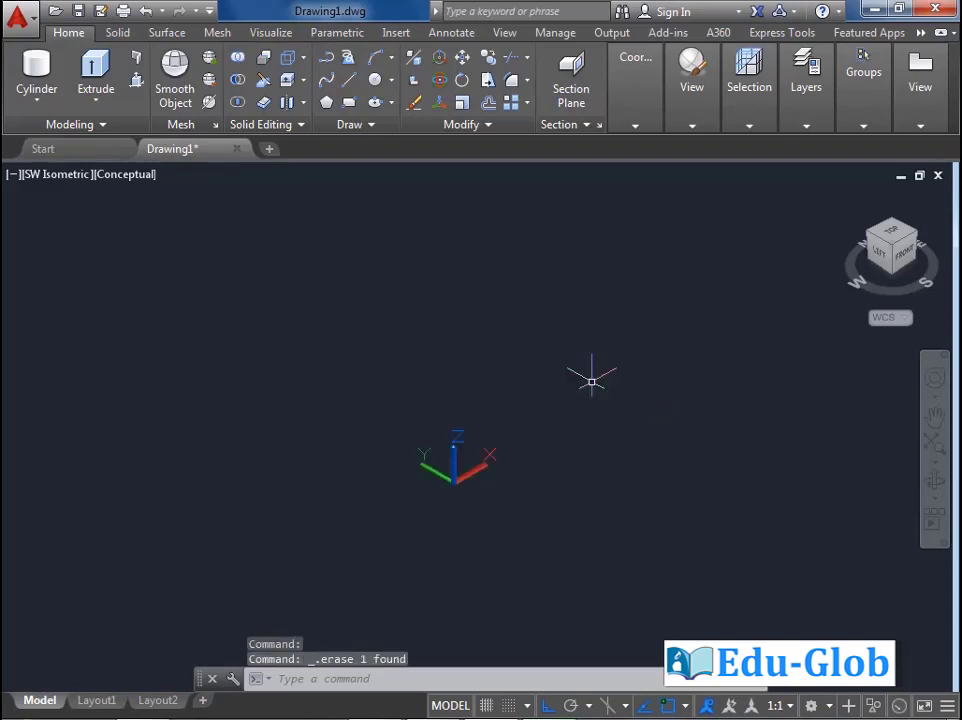
pyautogui.click(36, 80)
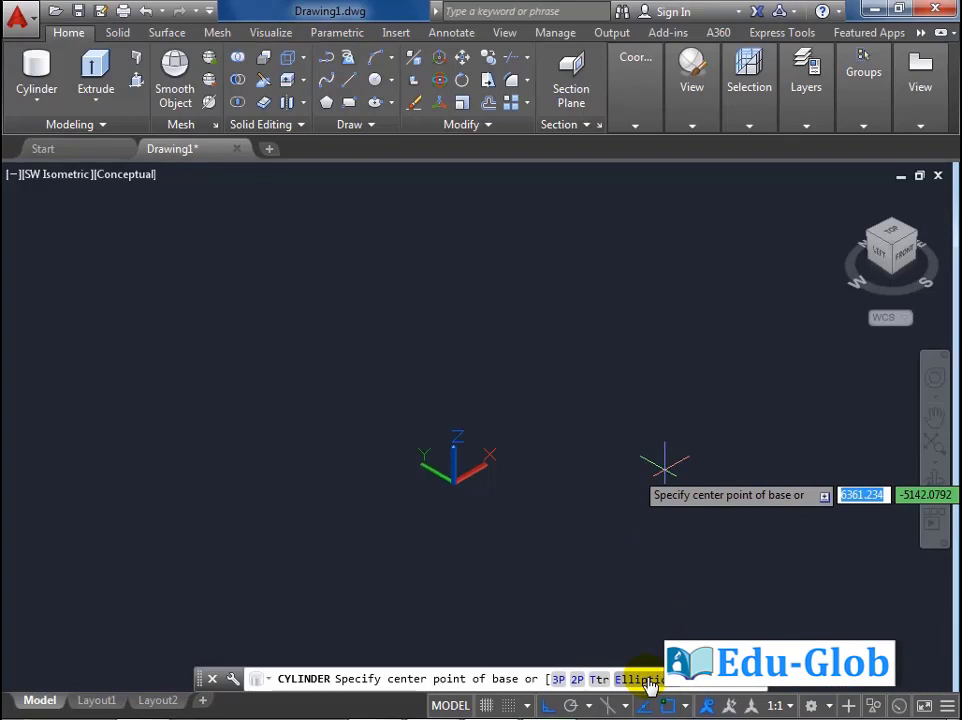
pyautogui.click(649, 681)
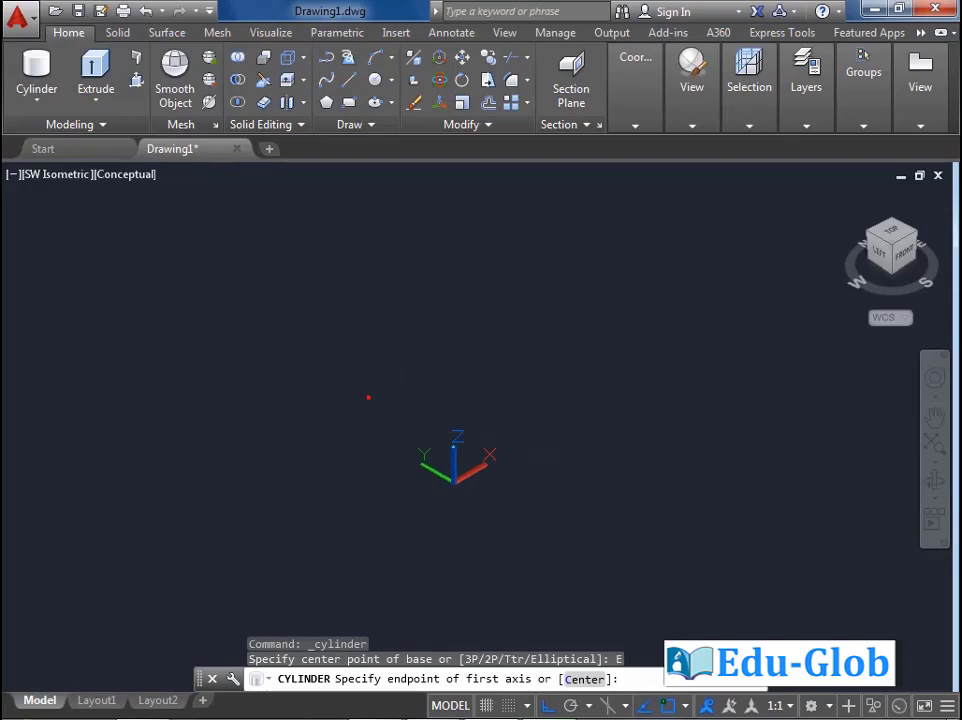
pyautogui.click(369, 394)
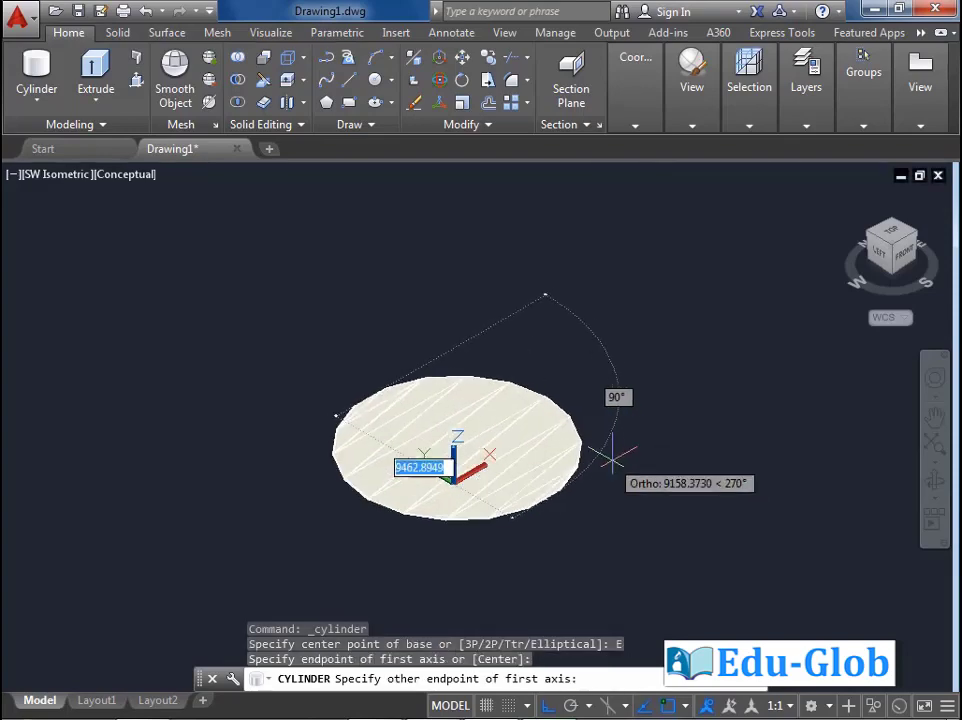
pyautogui.click(628, 468)
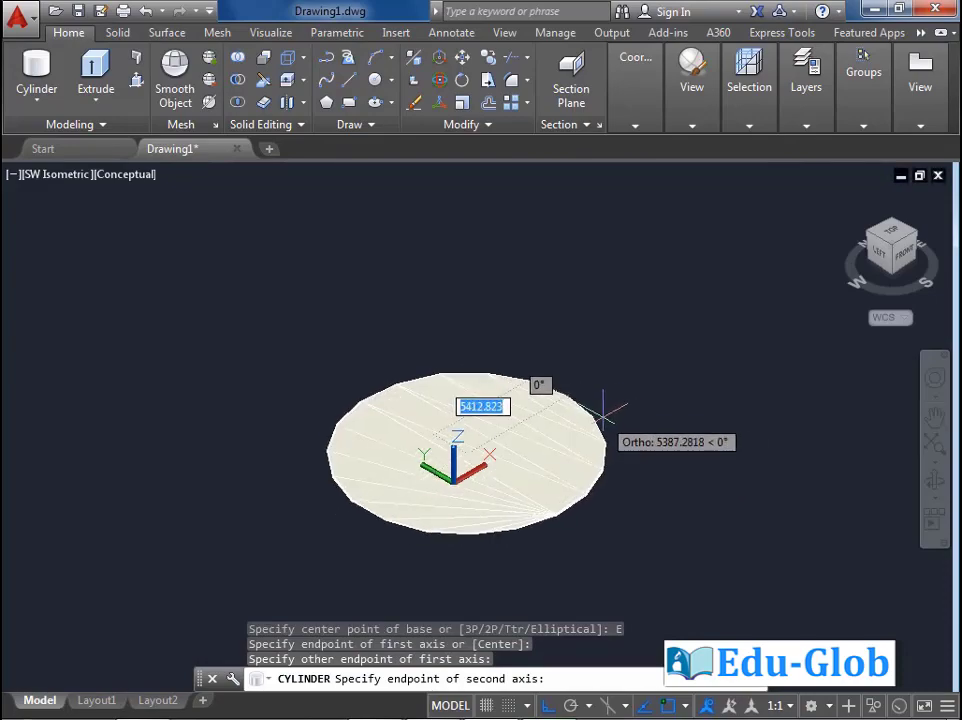
pyautogui.click(556, 442)
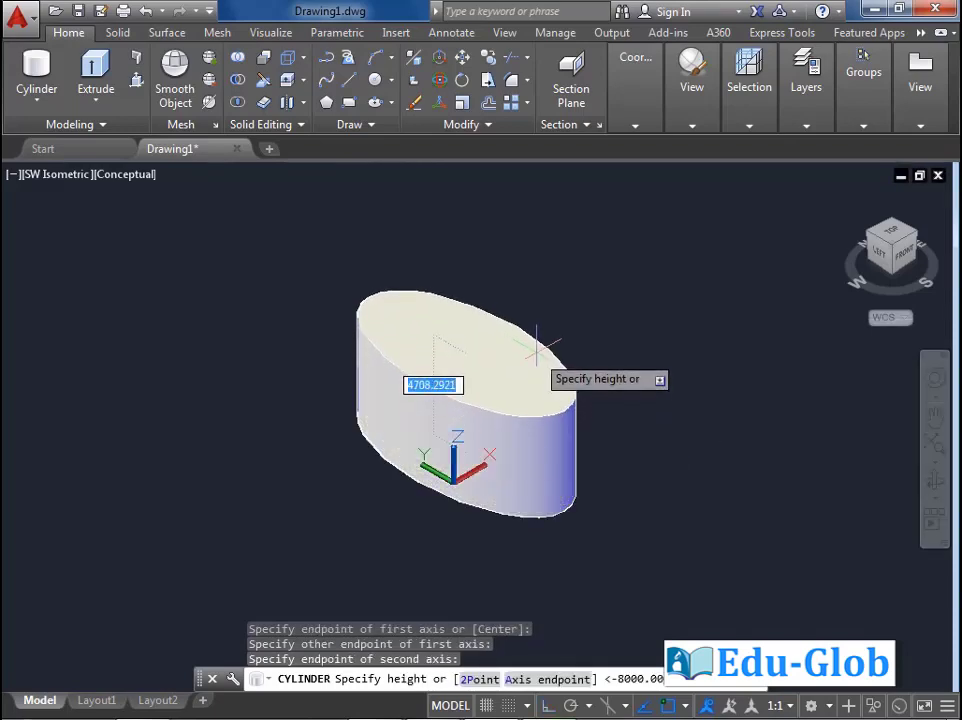
pyautogui.click(527, 263)
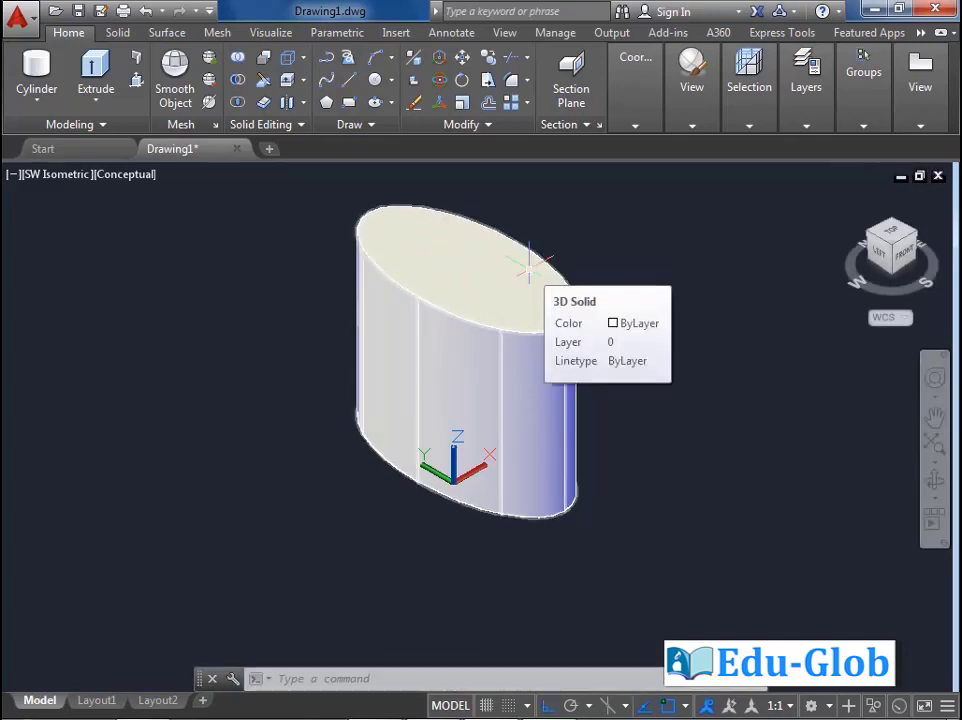
pyautogui.hotkey('ctrl', 'z')
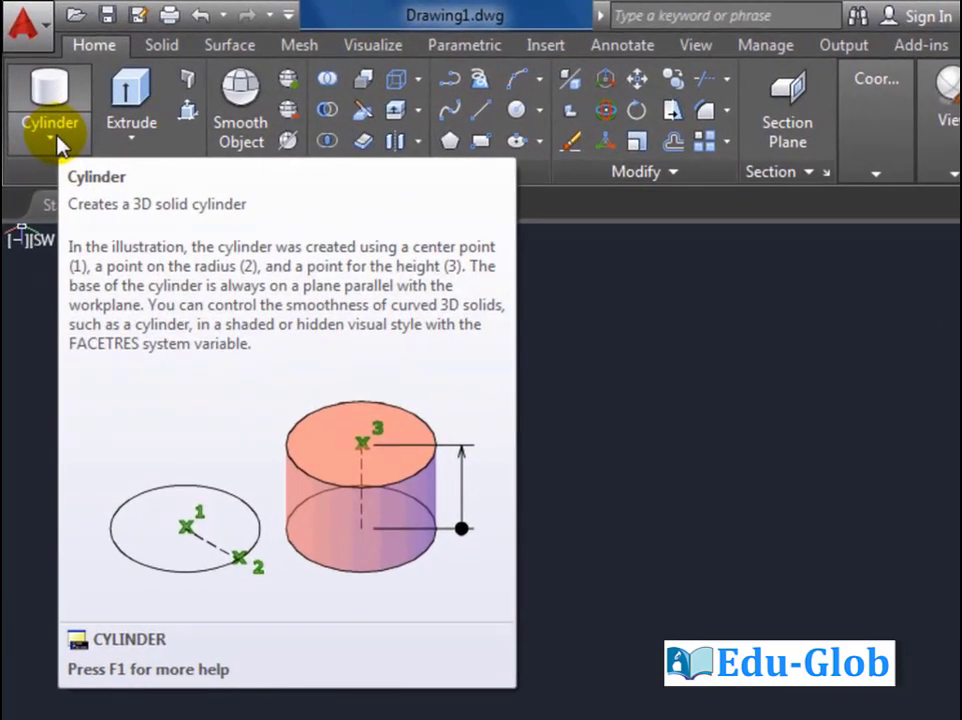
pyautogui.click(47, 139)
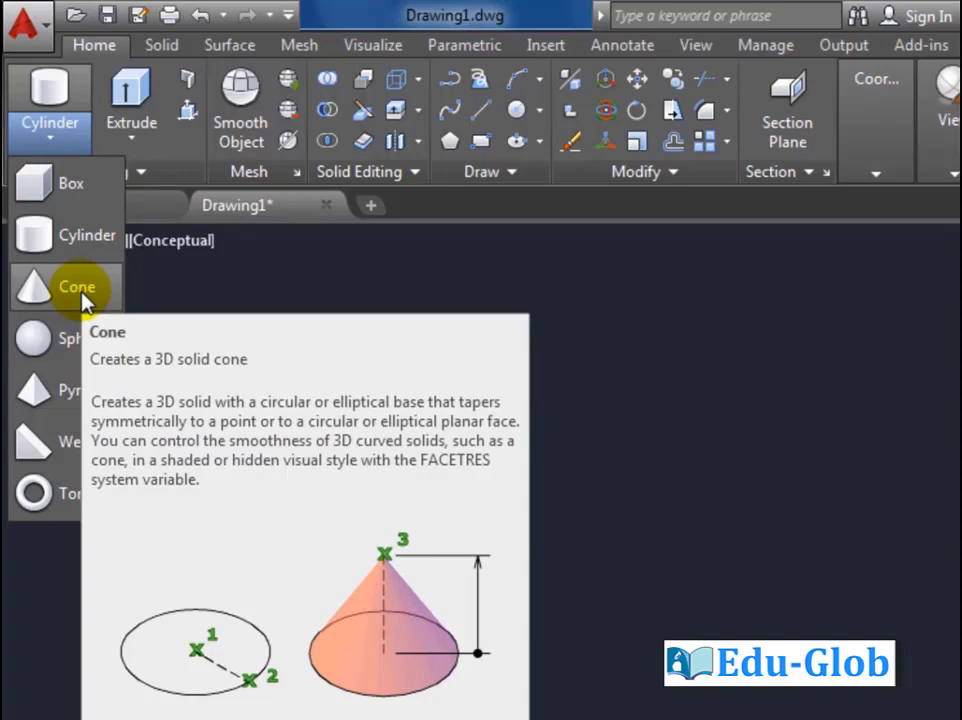
pyautogui.click(80, 290)
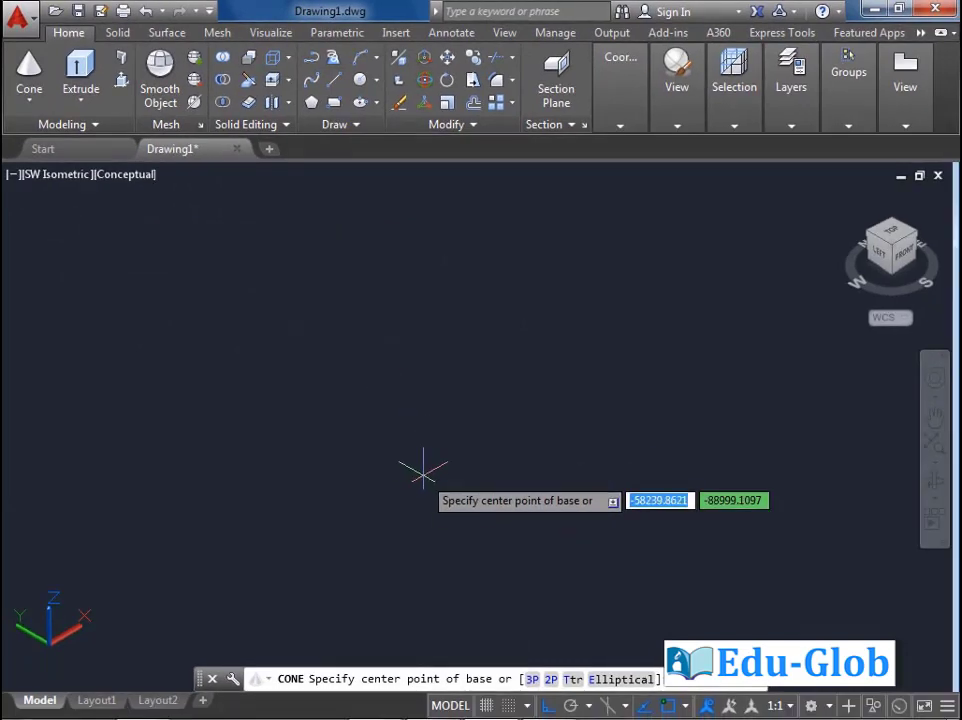
pyautogui.click(411, 505)
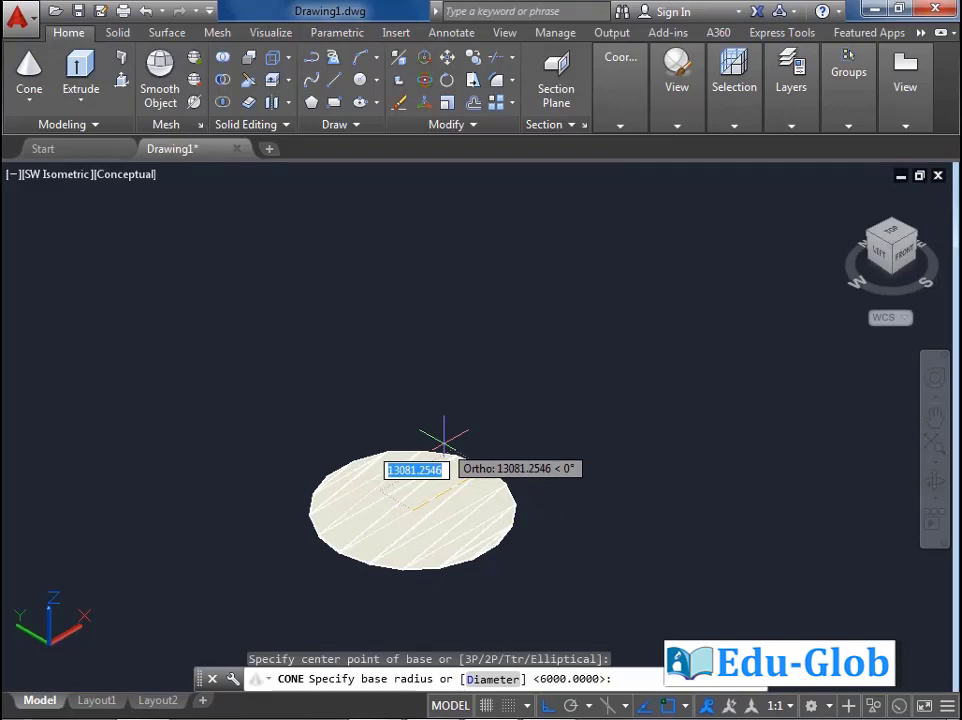
pyautogui.scroll(2, 444, 440)
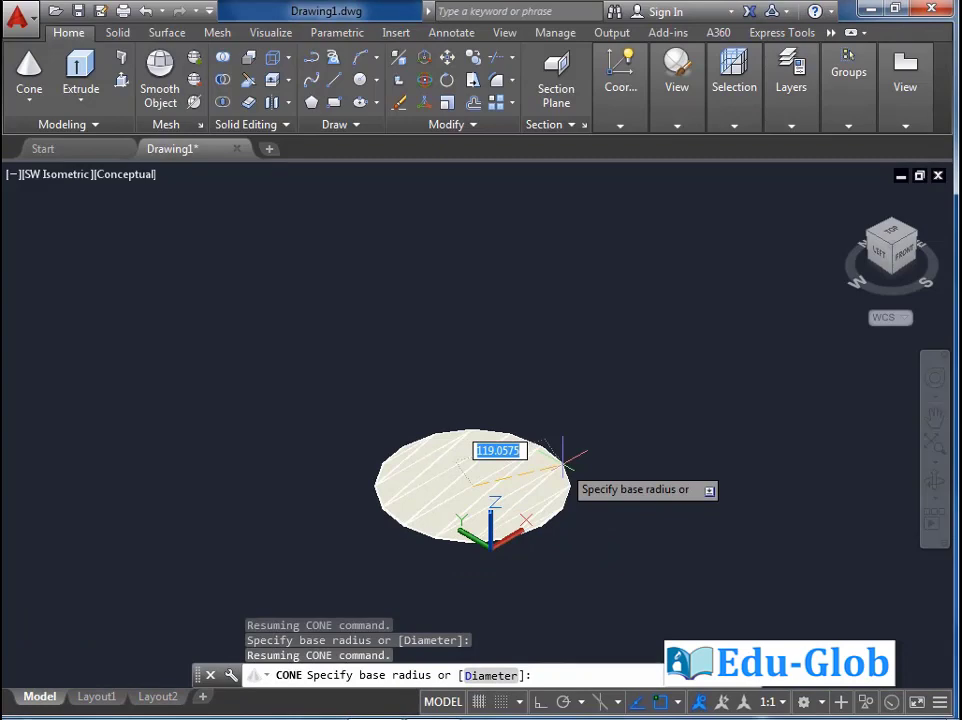
pyautogui.write('200')
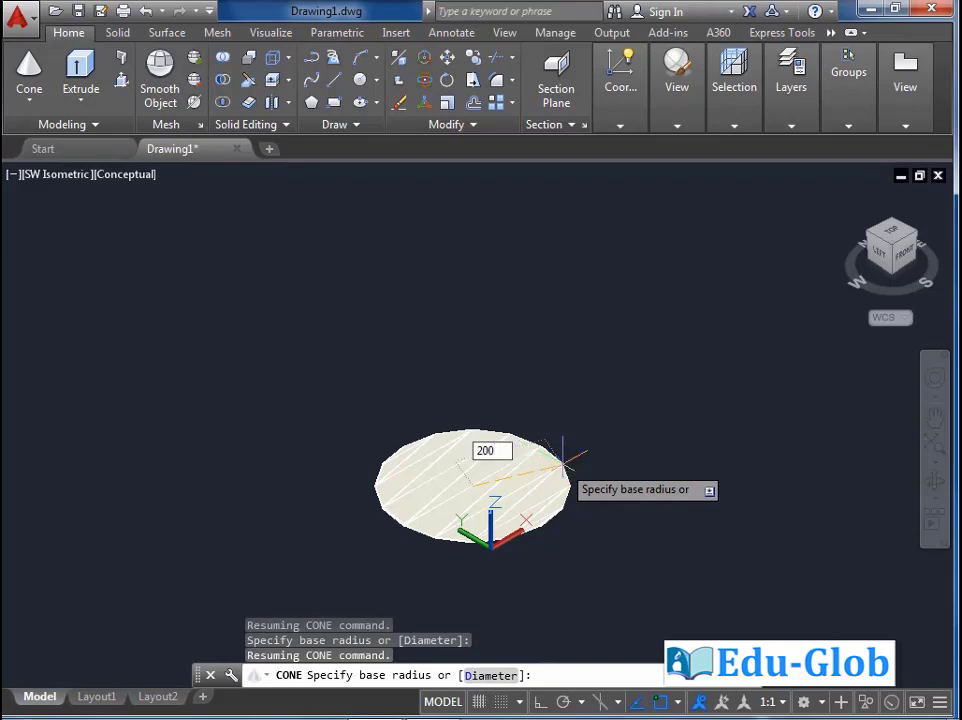
pyautogui.press('Return')
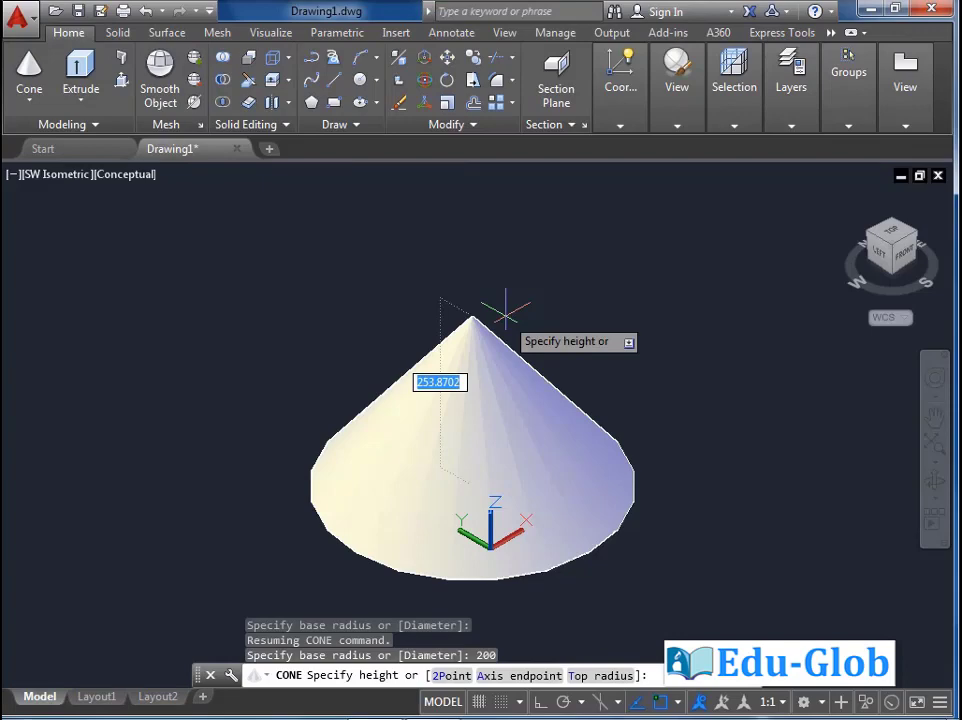
pyautogui.click(502, 203)
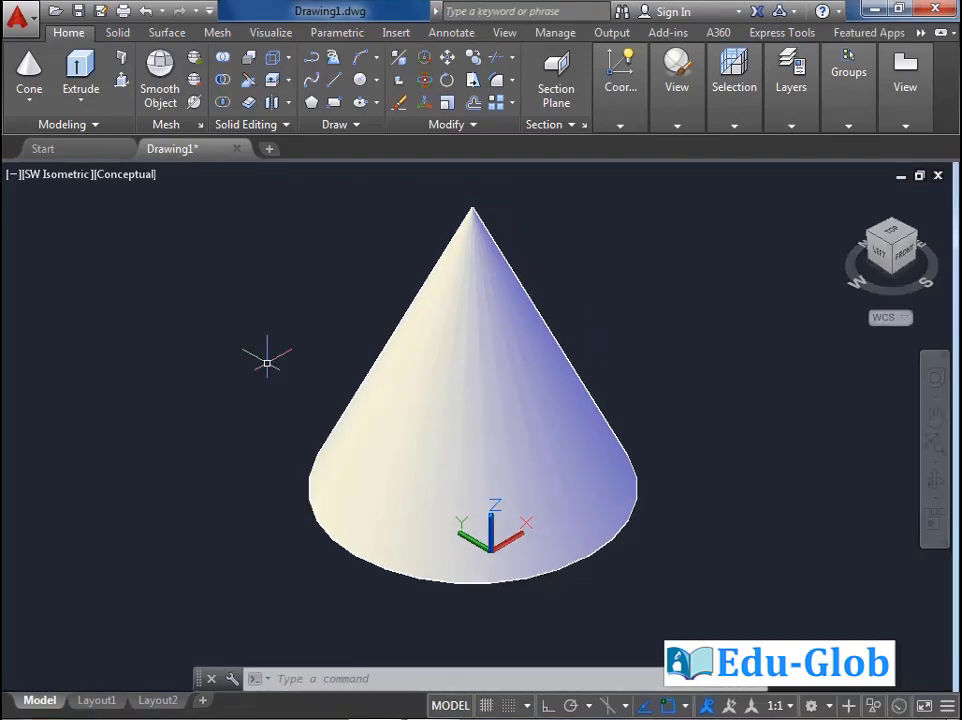
pyautogui.press('Delete')
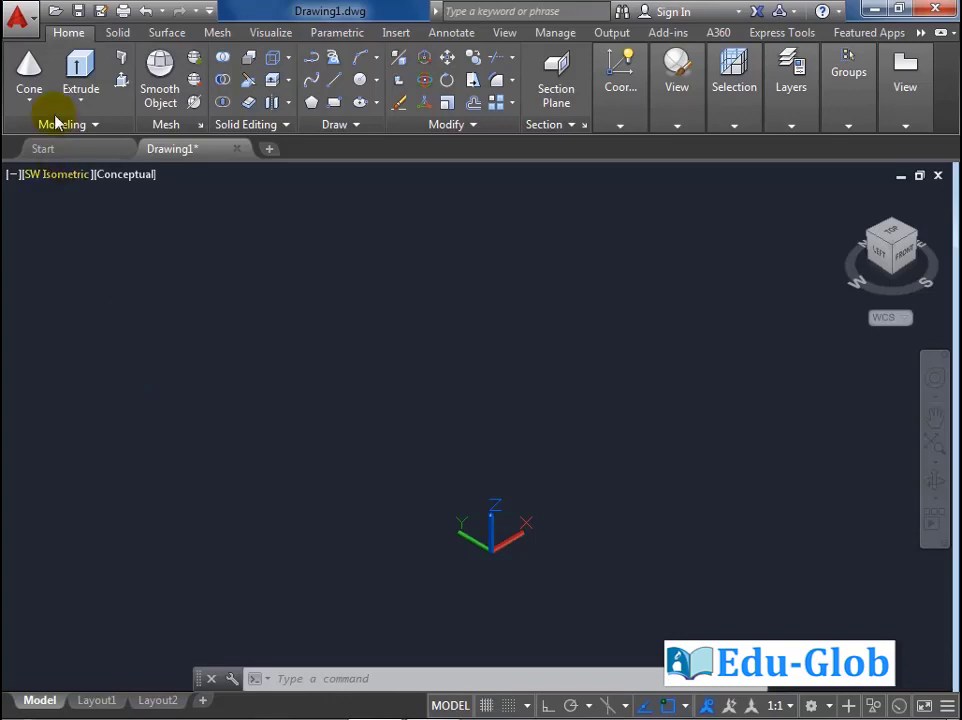
# - Start a cone on a three-point base circle and choose 2Point for its height
pyautogui.click(31, 76)
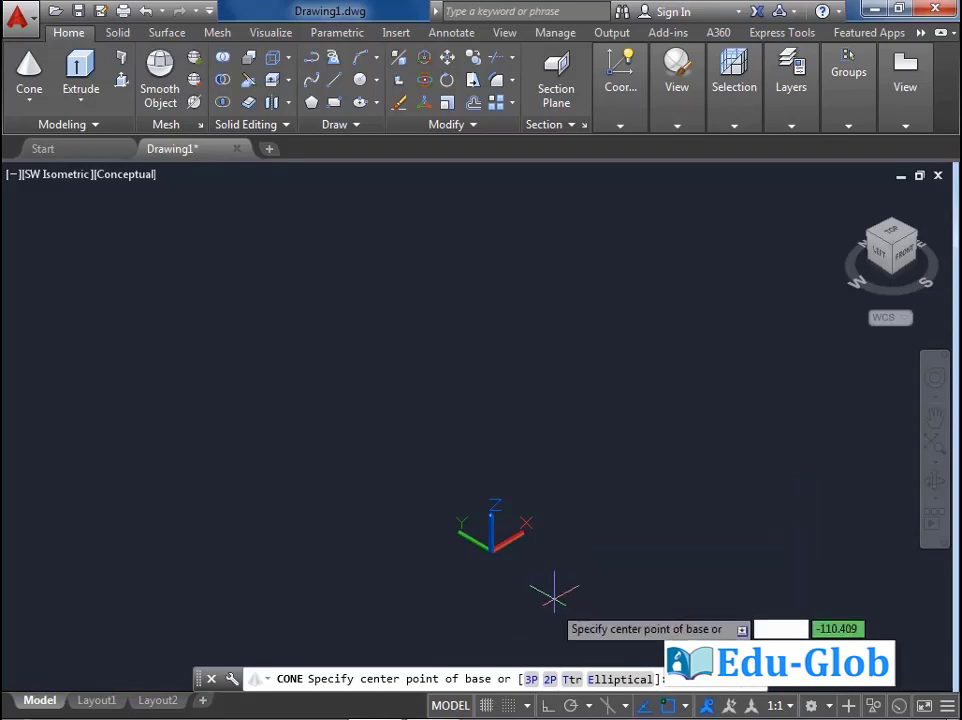
pyautogui.click(531, 679)
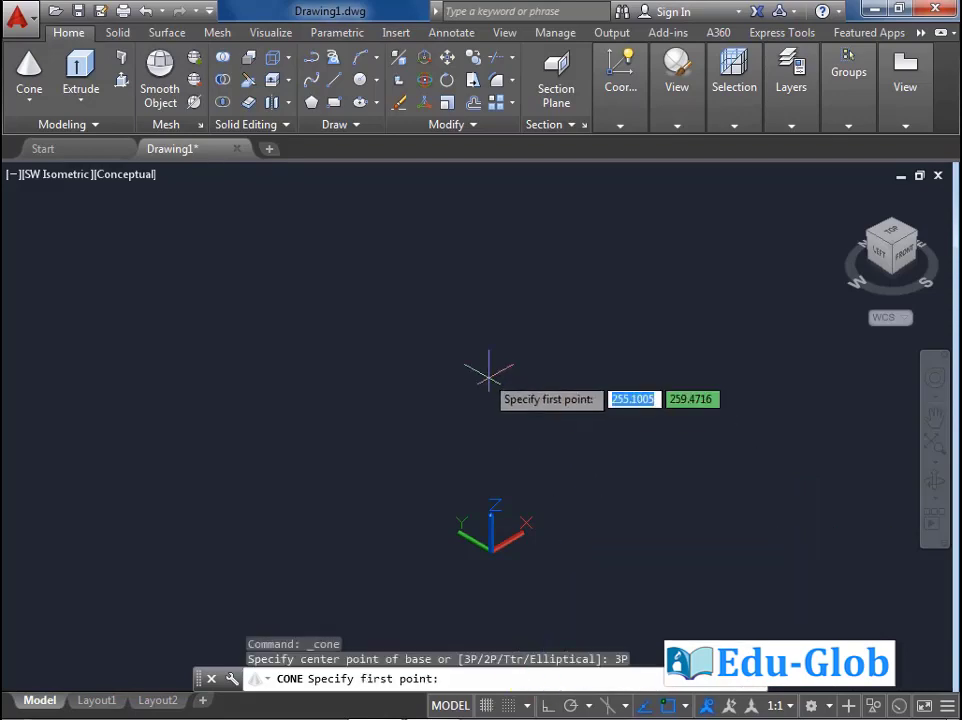
pyautogui.click(393, 484)
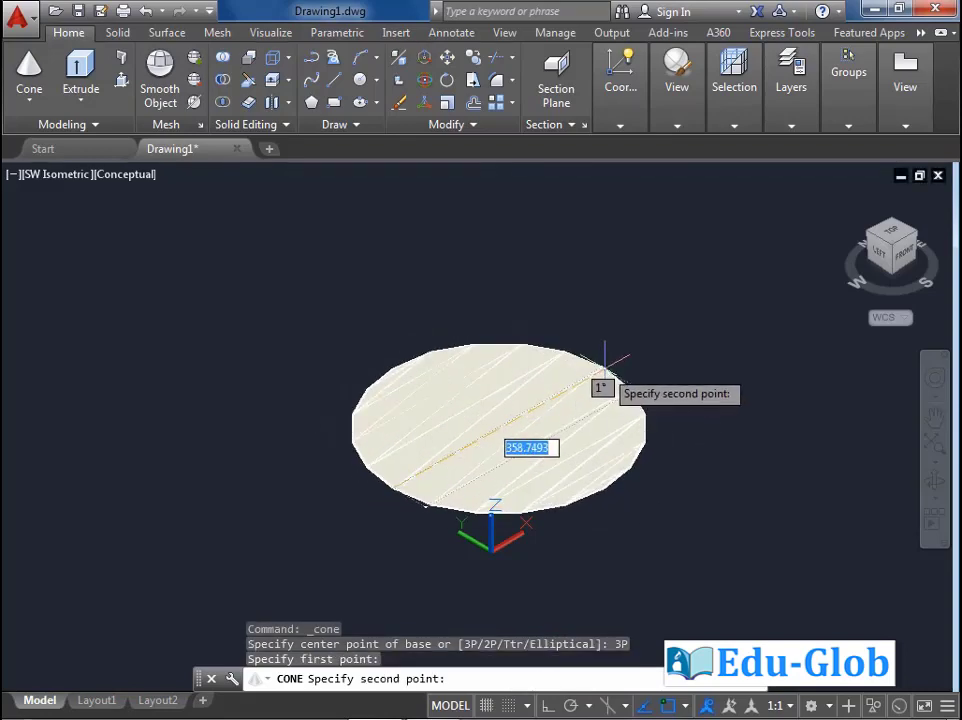
pyautogui.click(585, 378)
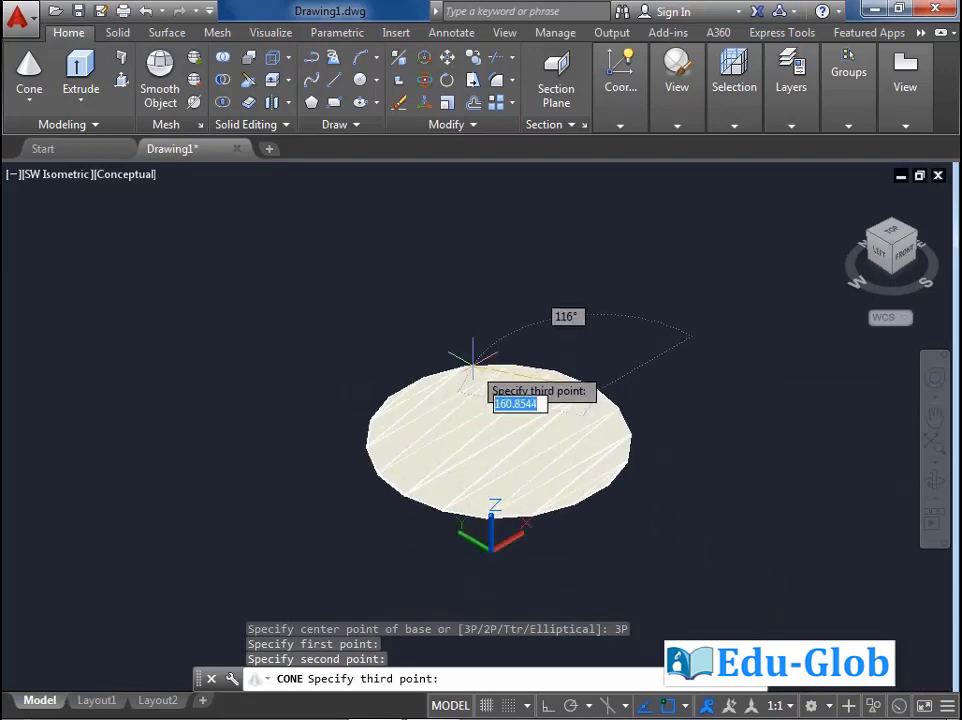
pyautogui.click(457, 352)
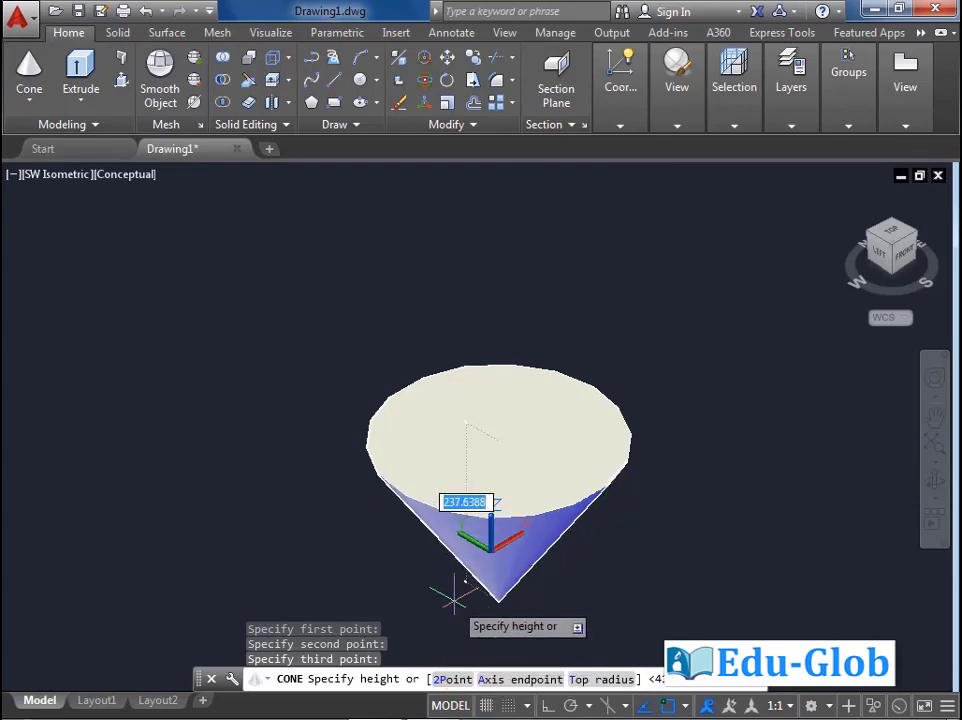
pyautogui.click(452, 679)
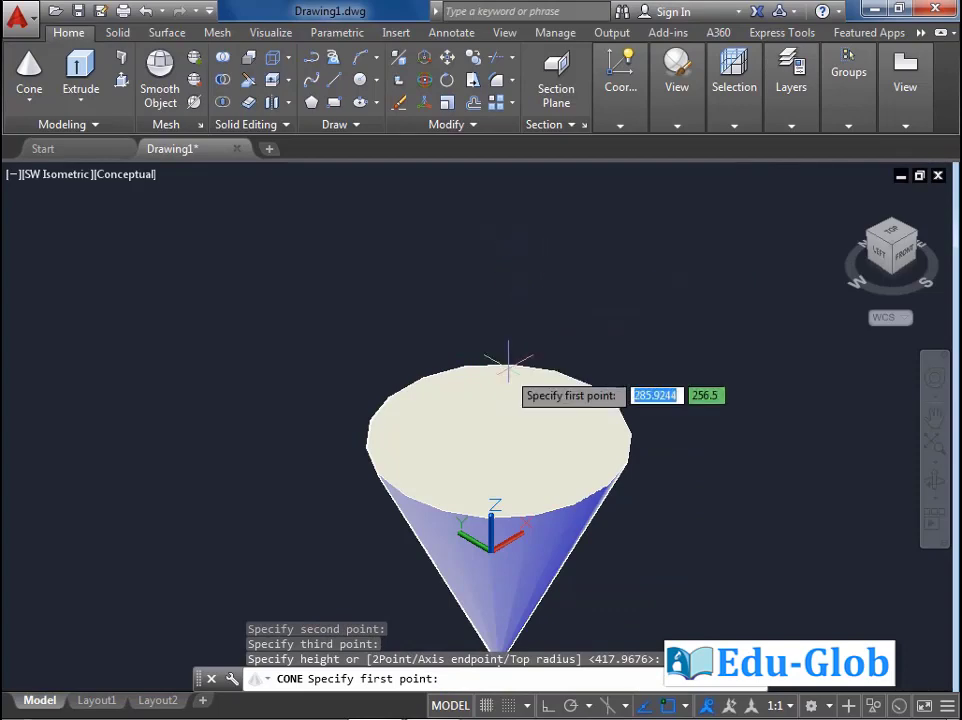
# - Pick the cone's height points, tilt it with the Axis endpoint option, and view it from the side
pyautogui.click(520, 397)
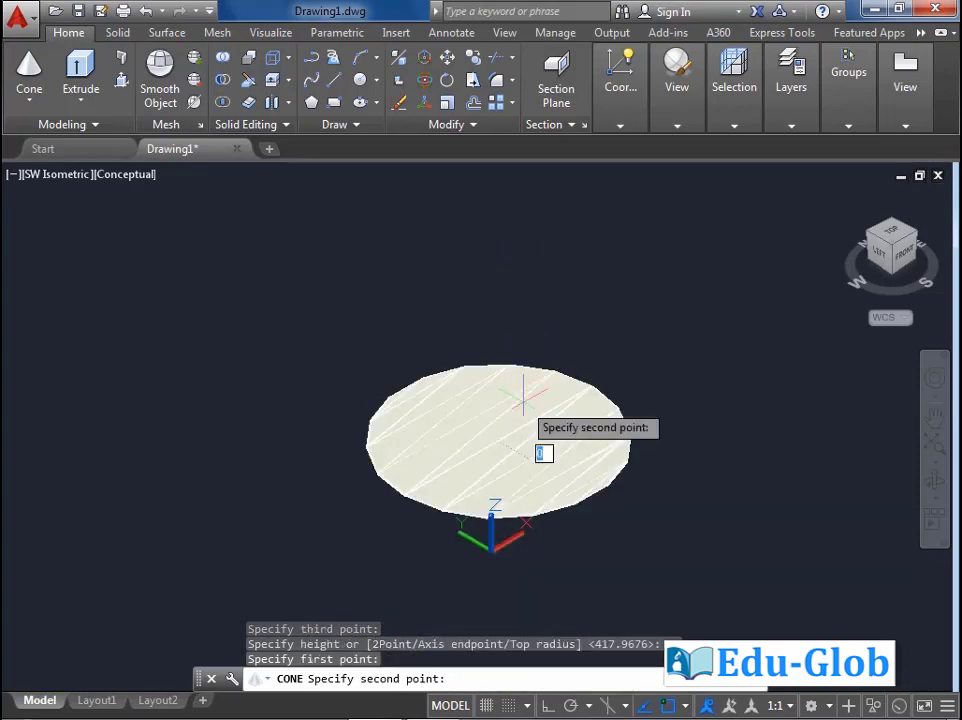
pyautogui.click(535, 219)
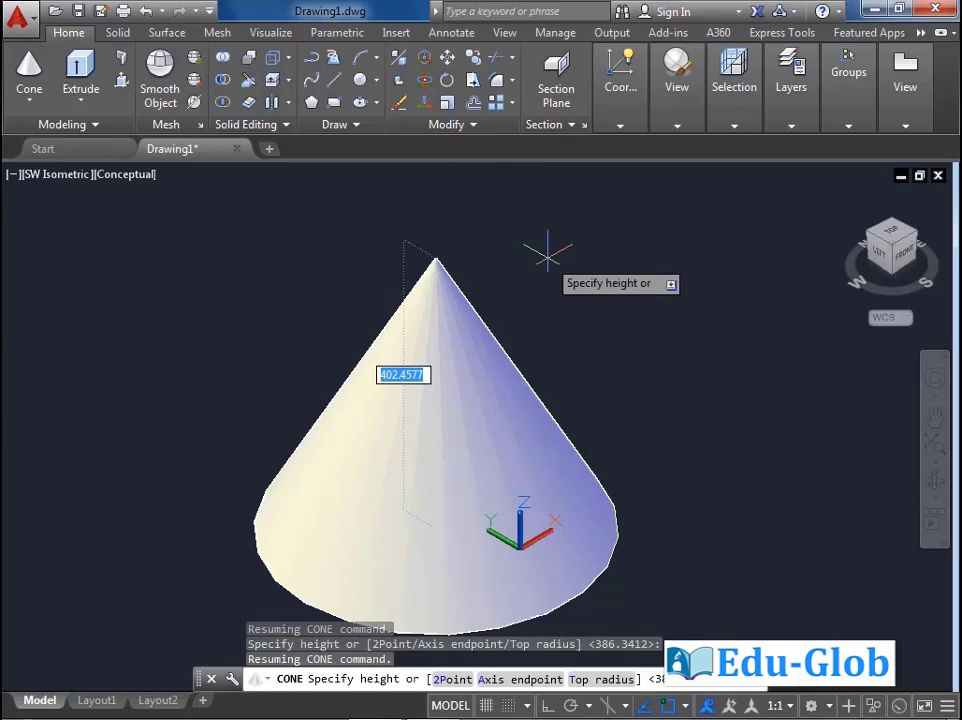
pyautogui.click(509, 680)
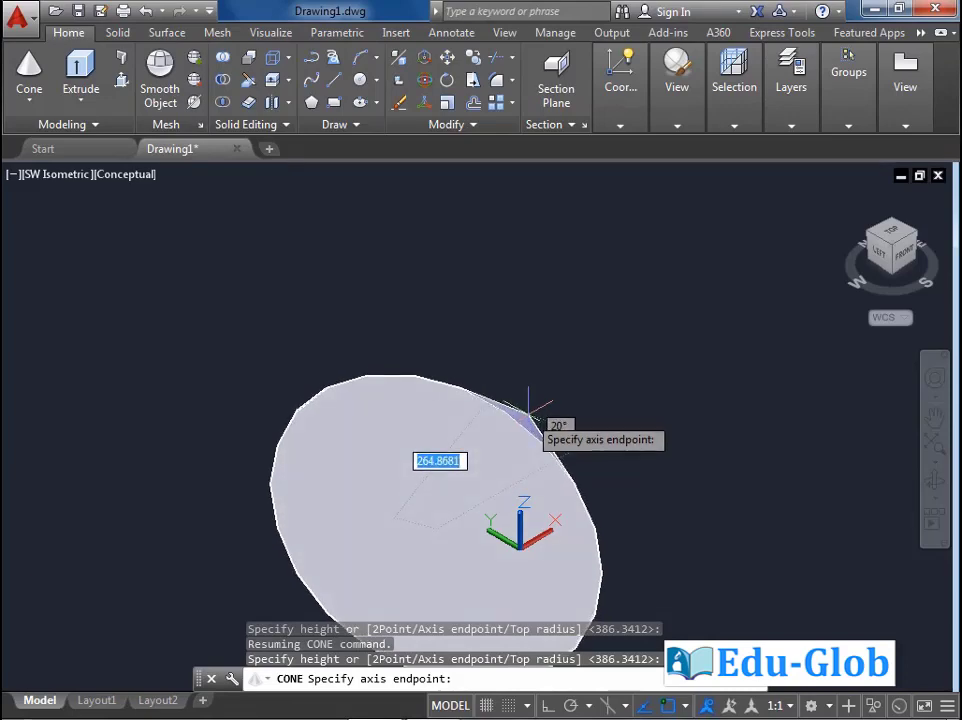
pyautogui.click(490, 328)
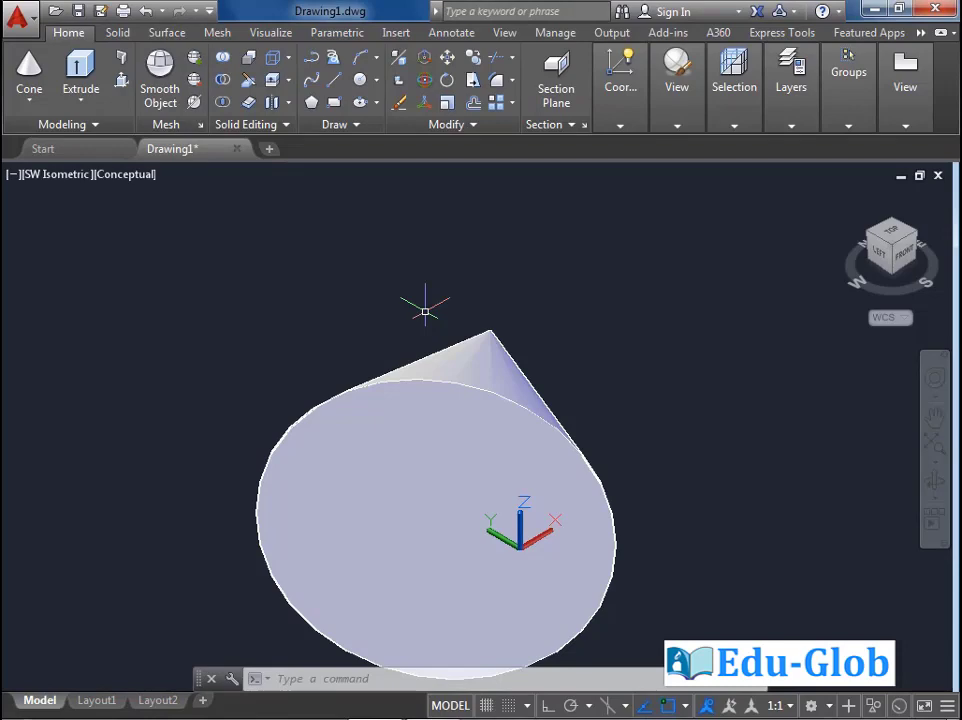
pyautogui.keyDown('shift'); pyautogui.moveTo(425, 310); pyautogui.dragTo(425, 308, button='middle'); pyautogui.keyUp('shift')
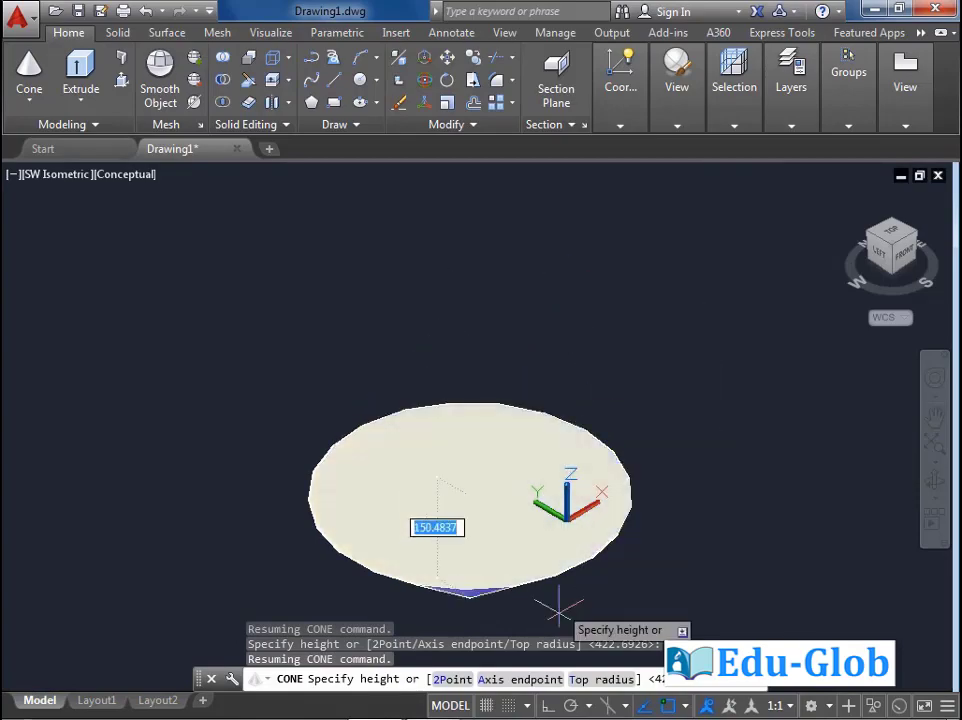
# - Give the cone a 400 top radius, pick its height to finish the frustum, then deselect it
pyautogui.click(583, 680)
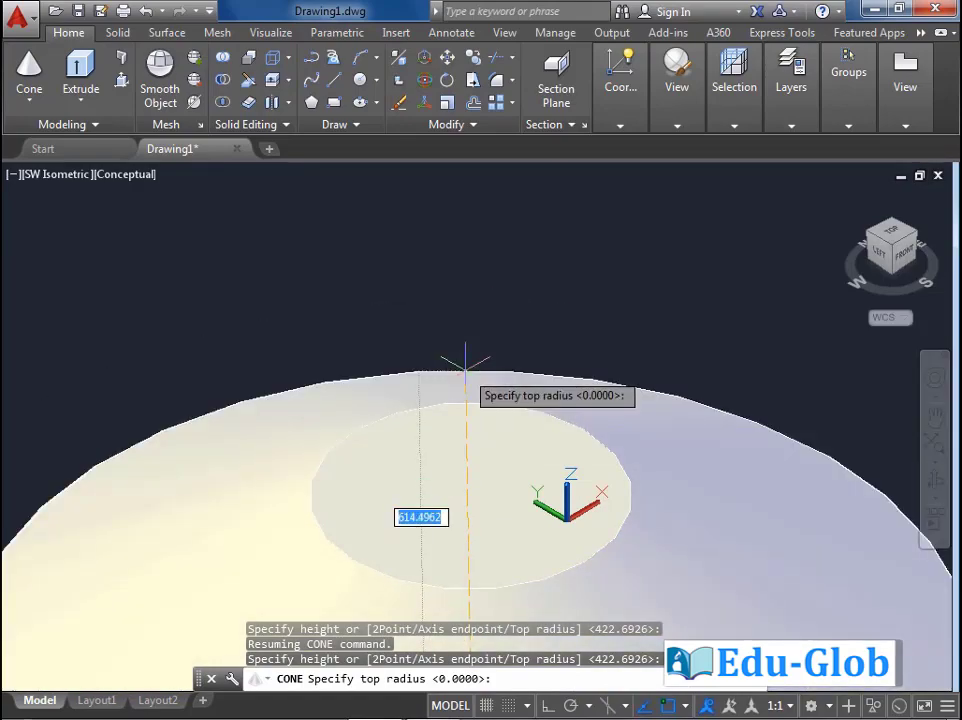
pyautogui.write('400')
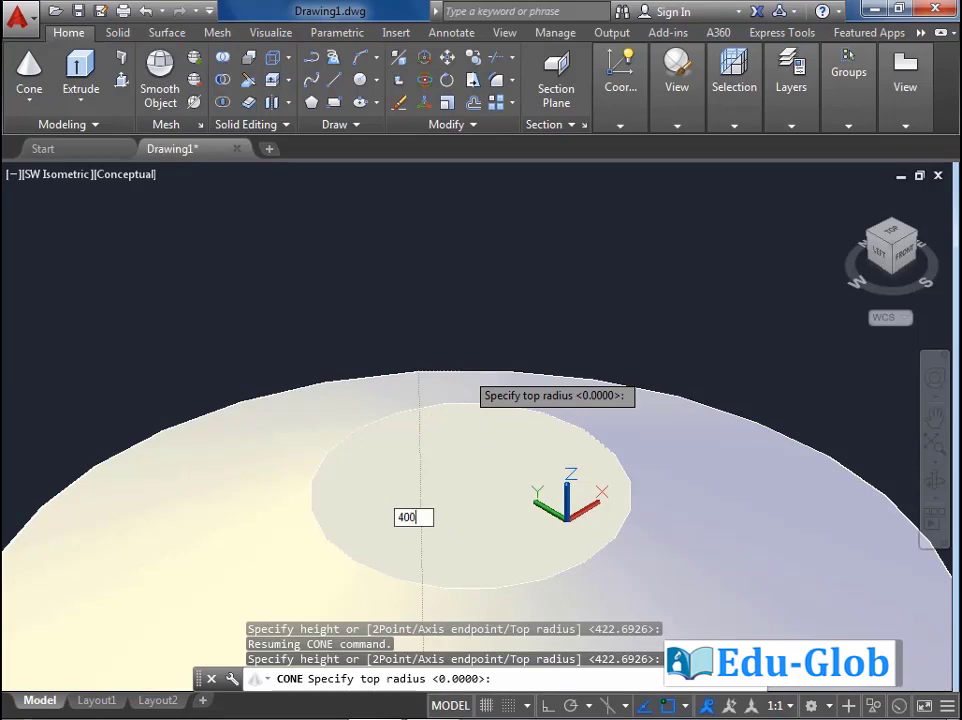
pyautogui.press('Return')
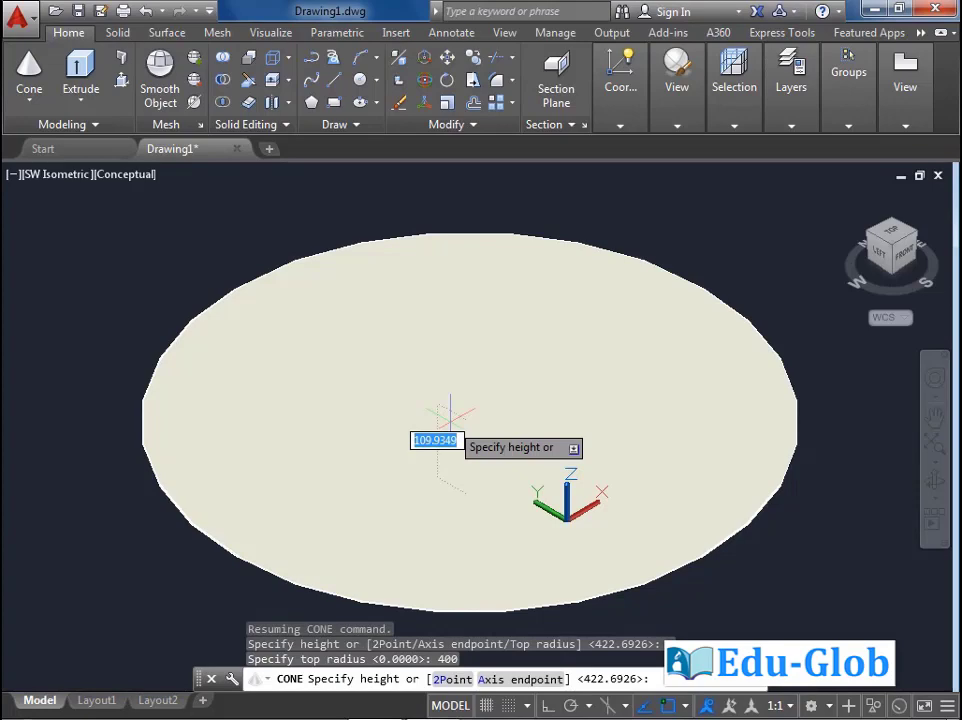
pyautogui.scroll(-5, 449, 412)
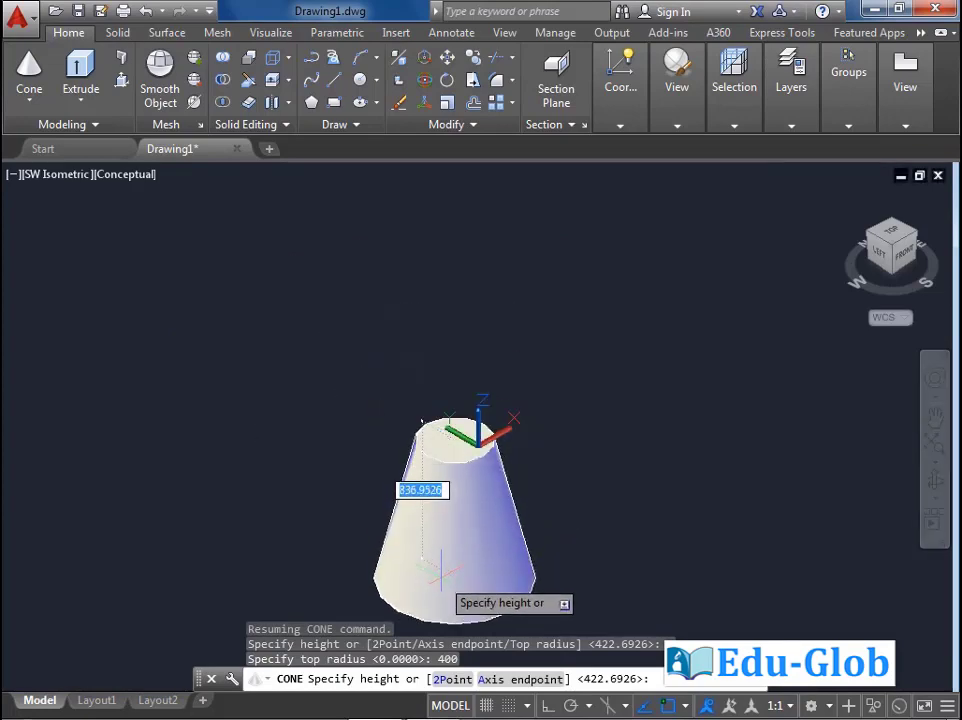
pyautogui.click(437, 598)
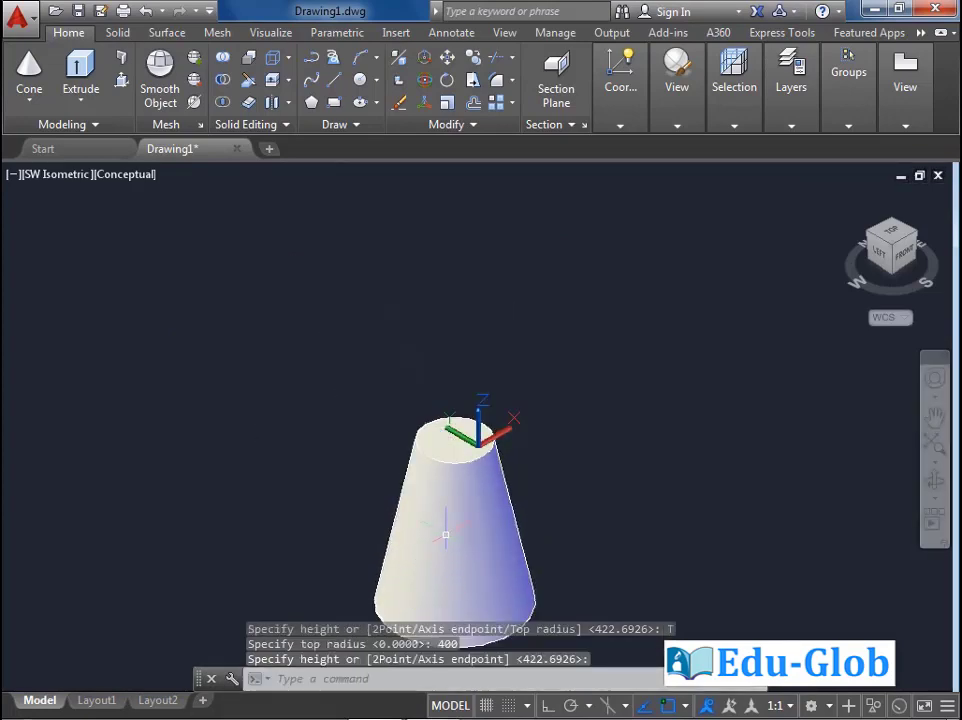
pyautogui.scroll(2, 402, 315)
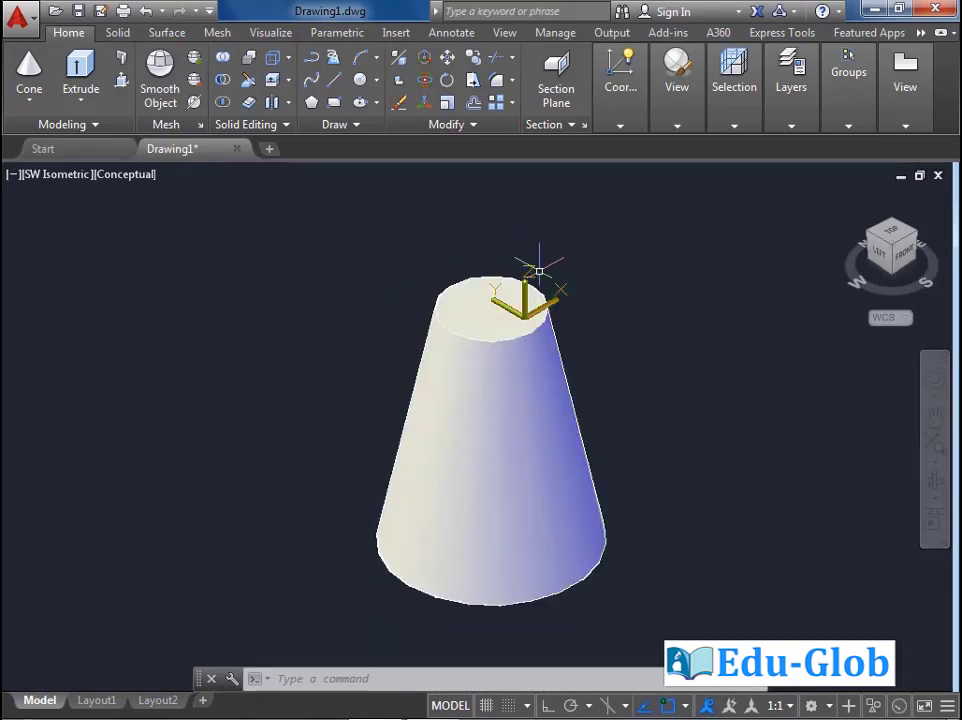
pyautogui.click(453, 328)
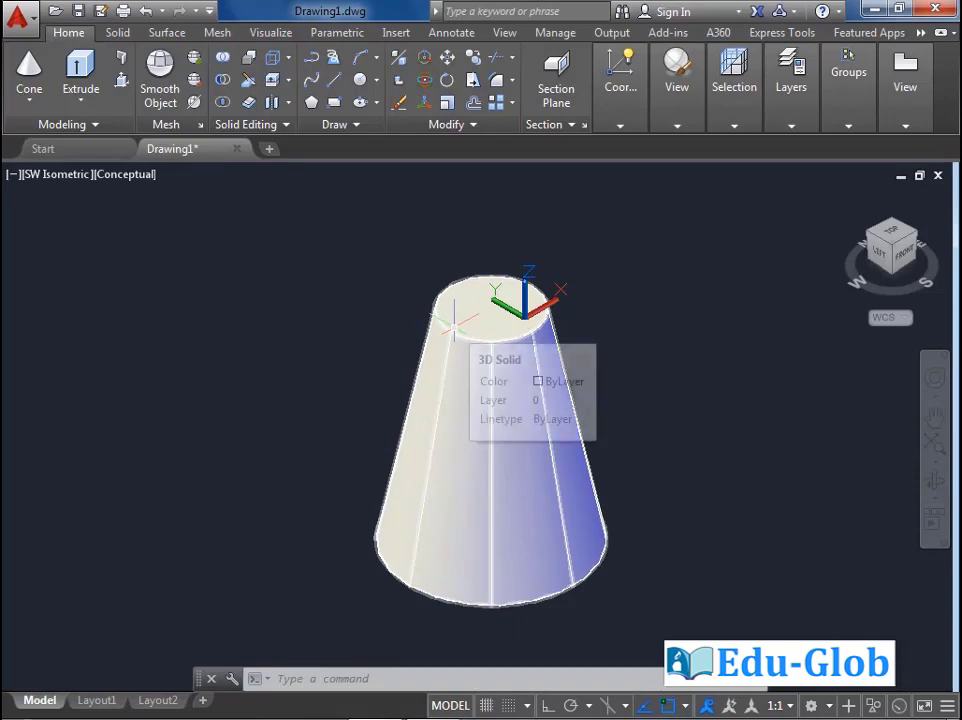
pyautogui.press('Escape')
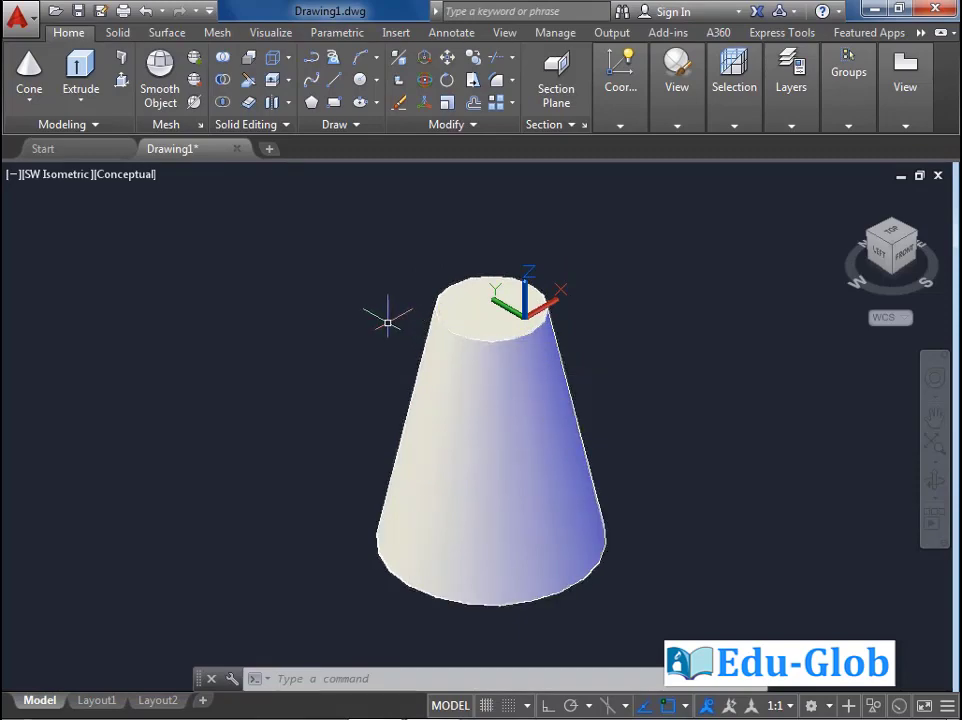
# - Undo the frustum and start the Sphere command from the solid primitives list
pyautogui.hotkey('ctrl', 'z')
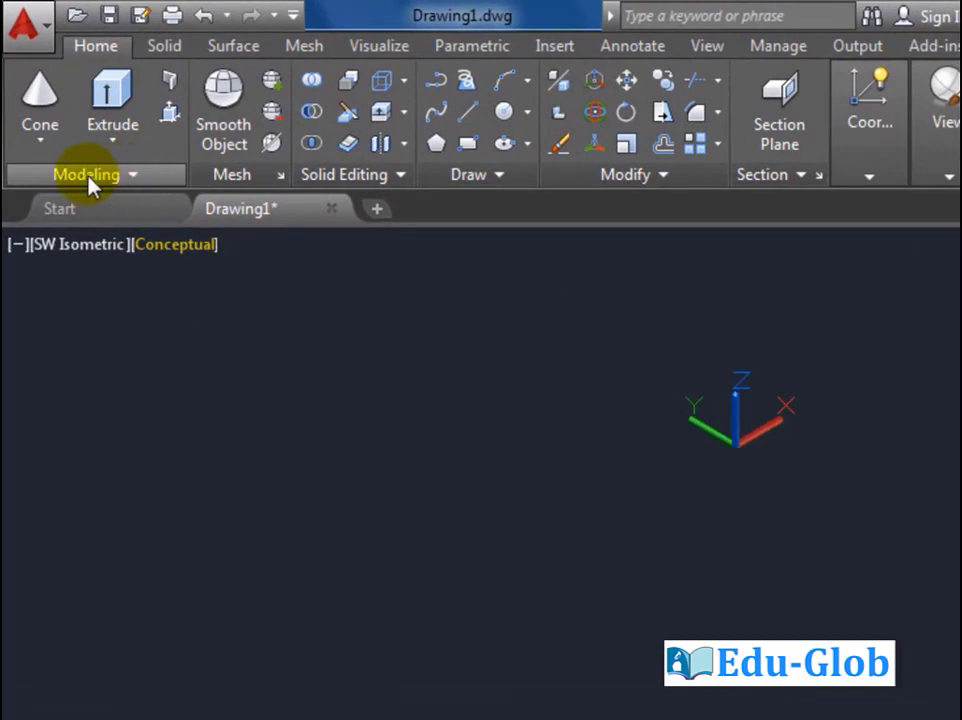
pyautogui.click(40, 146)
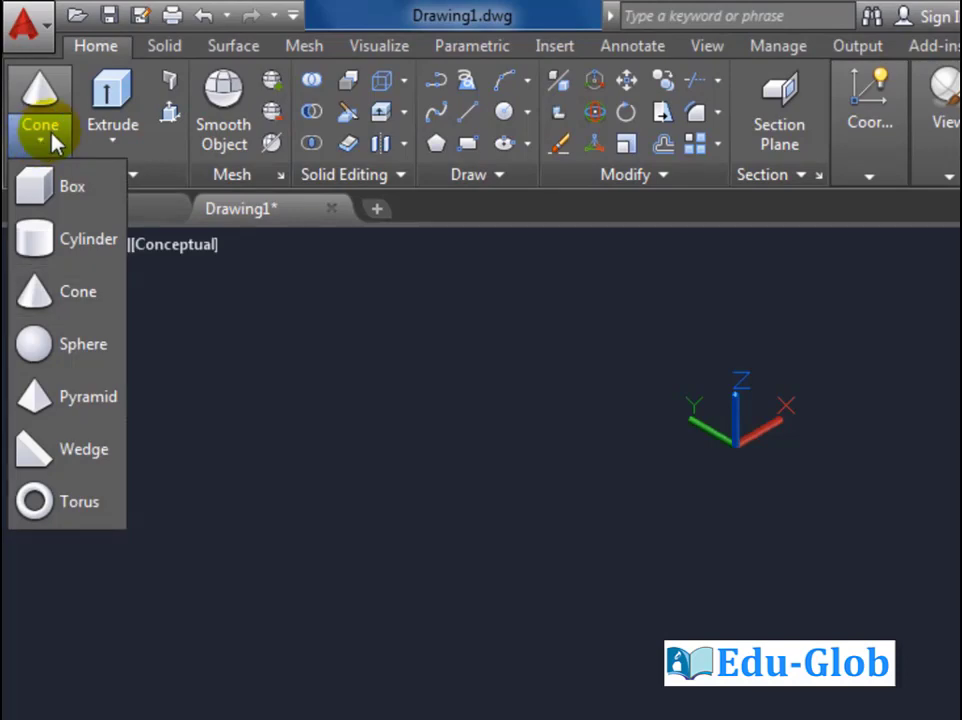
pyautogui.click(66, 344)
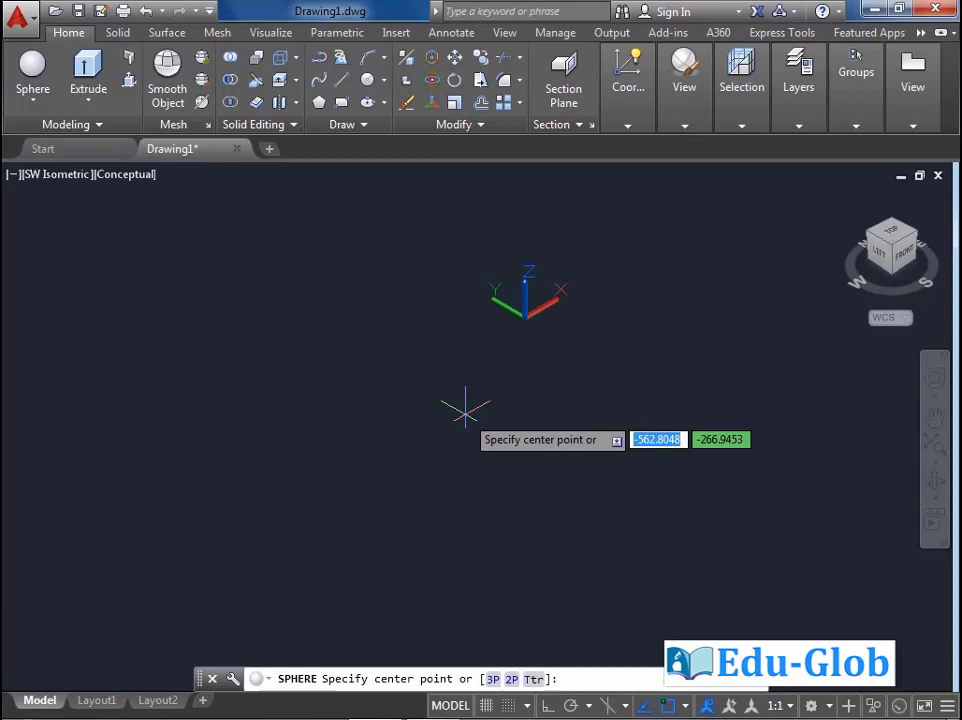
# - Place the sphere's centre and create it with the Diameter option set to 900
pyautogui.click(468, 521)
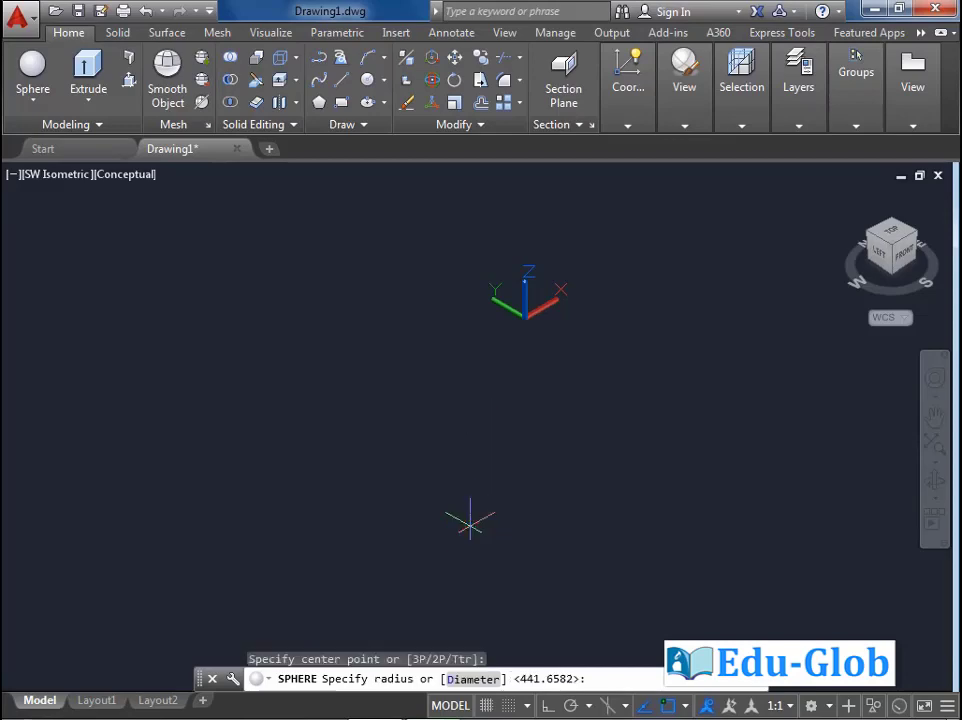
pyautogui.scroll(2, 468, 521)
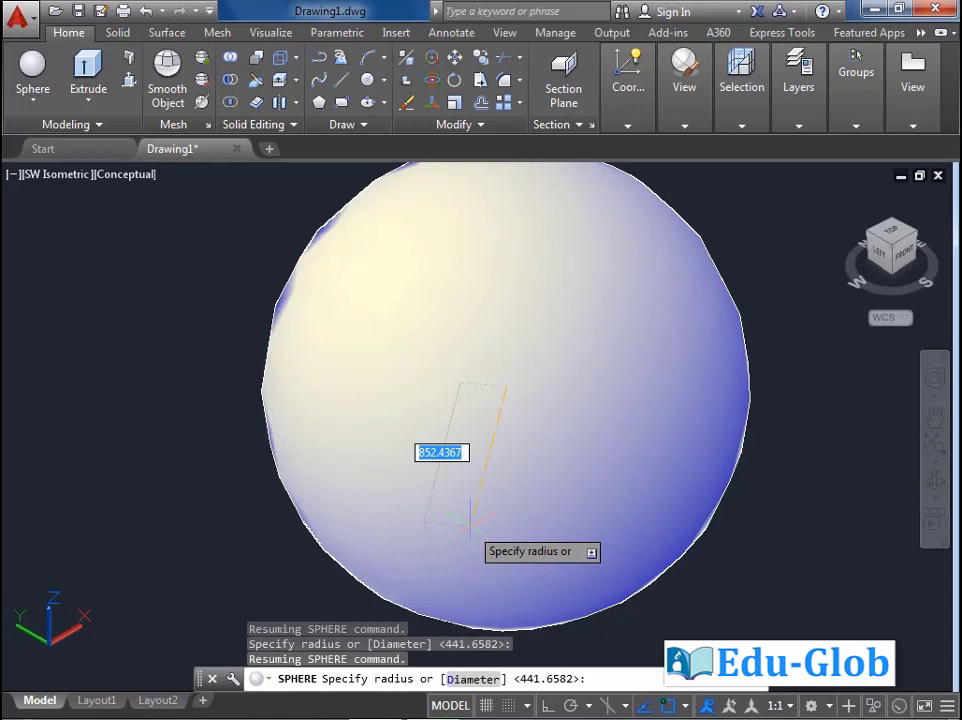
pyautogui.write('d')
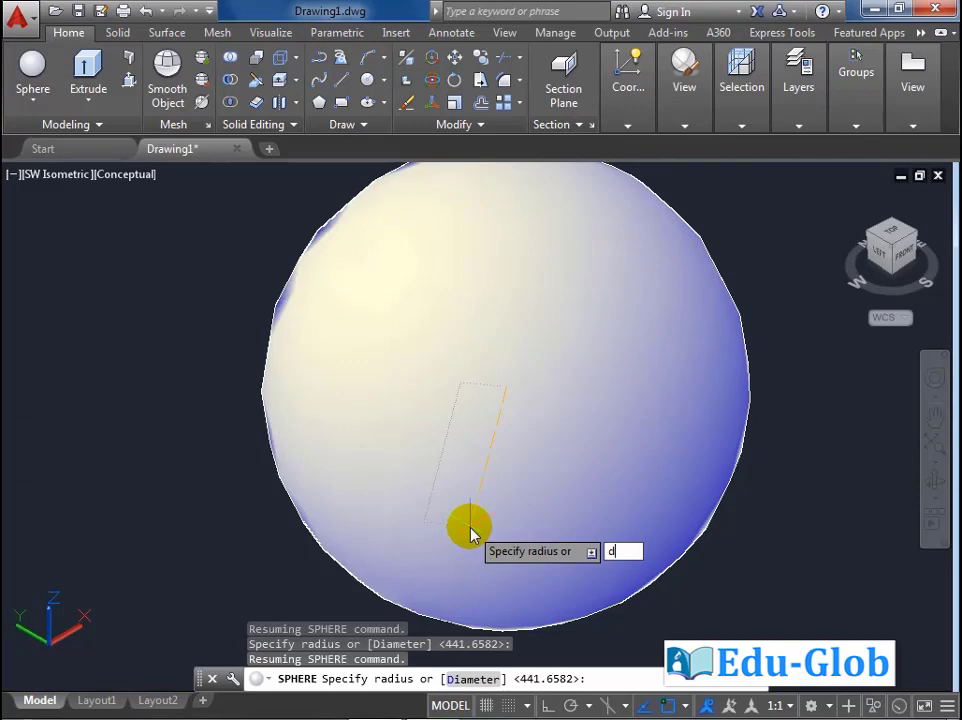
pyautogui.press('Return')
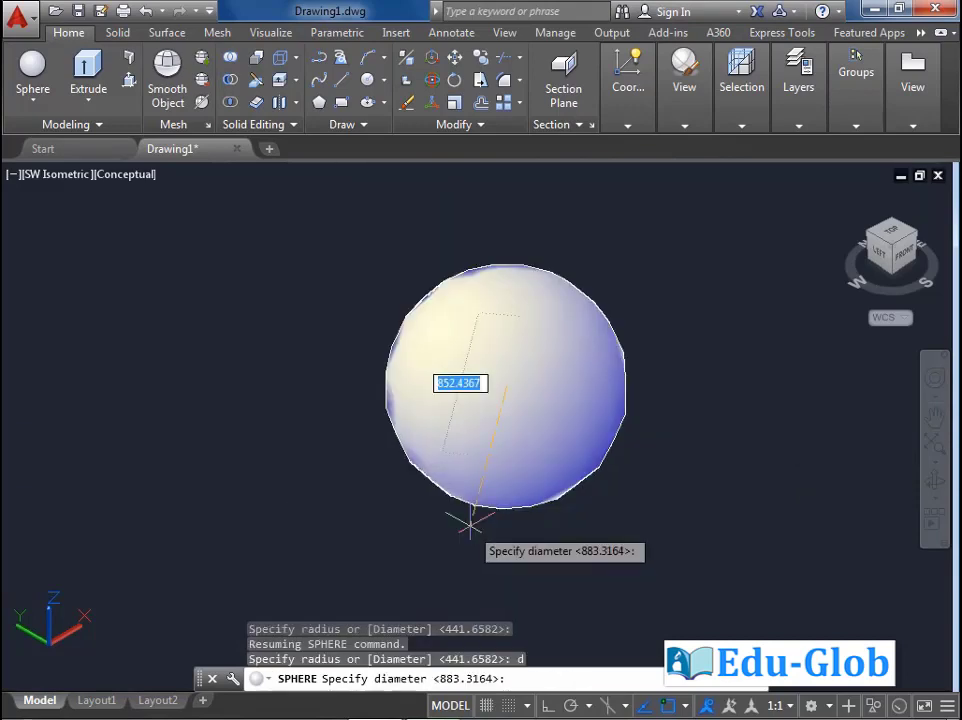
pyautogui.write('9')
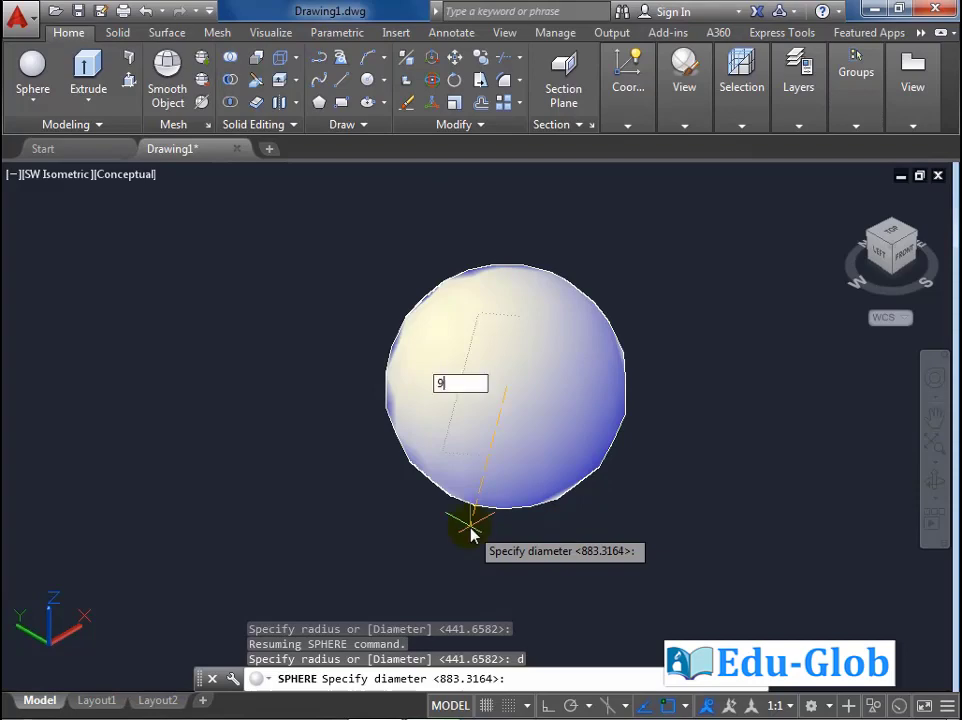
pyautogui.write('00')
pyautogui.press('Return')
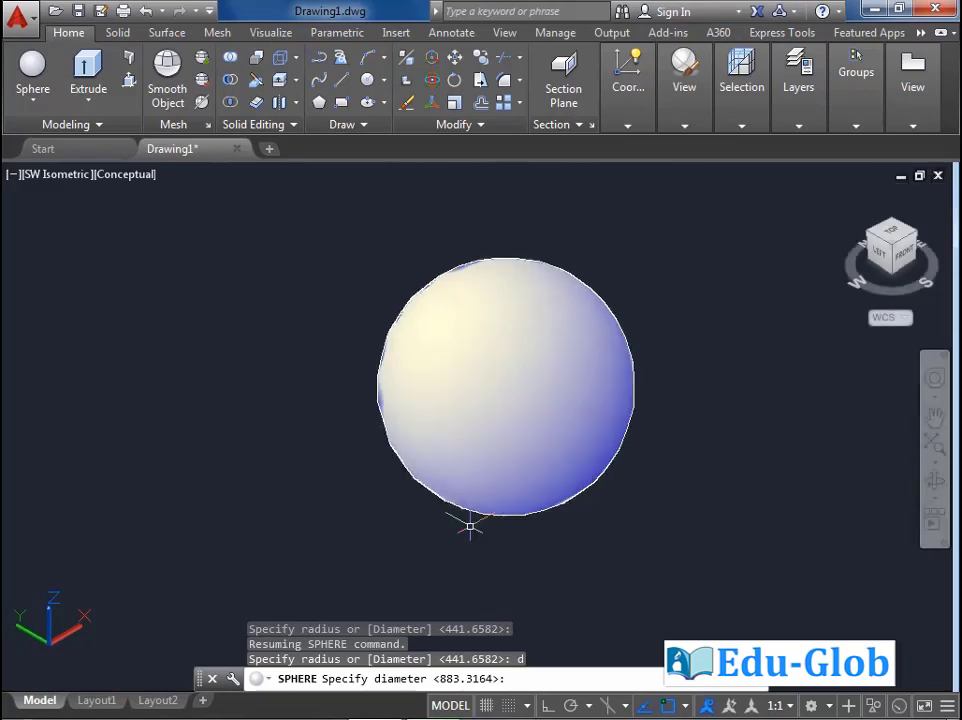
# - Repeat SPHERE to make a 500-radius sphere at a new centre, then undo it
pyautogui.press('Return')
pyautogui.click(455, 440)
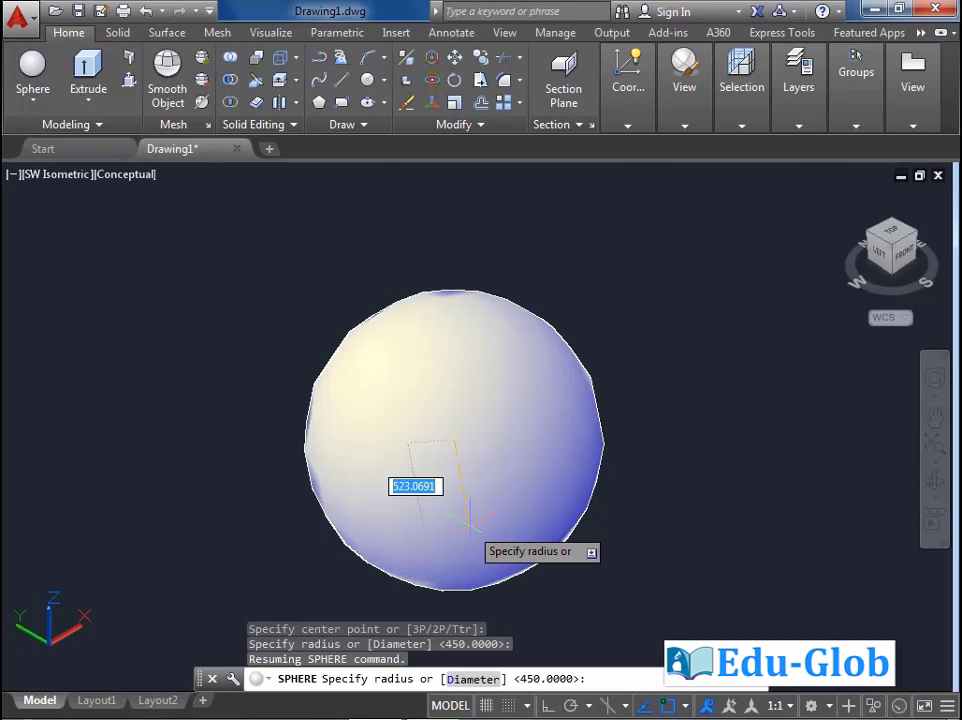
pyautogui.write('5')
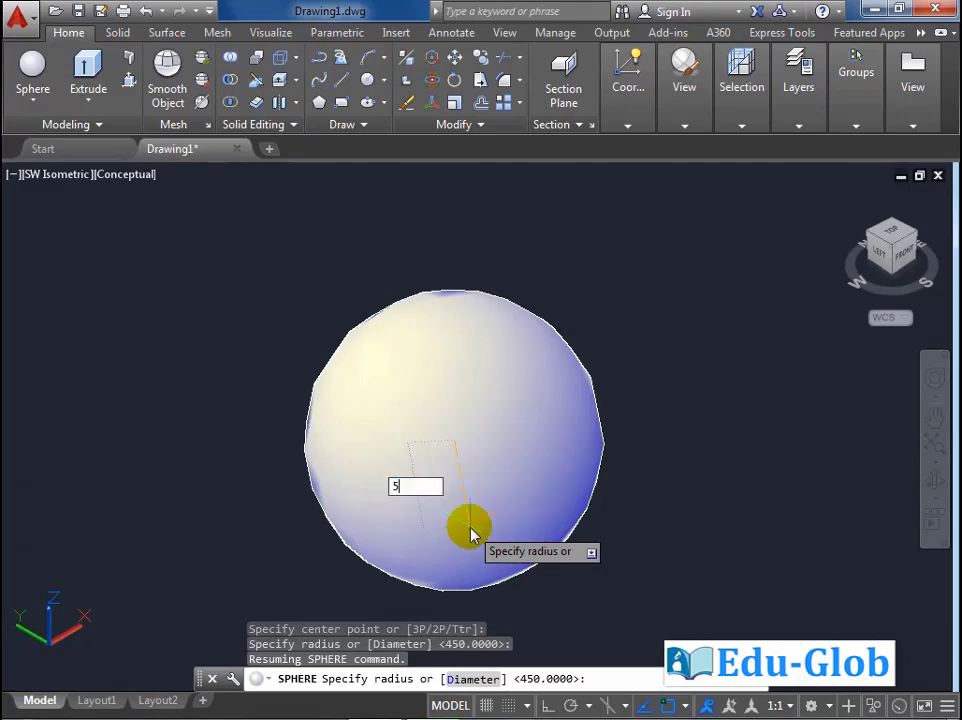
pyautogui.write('00')
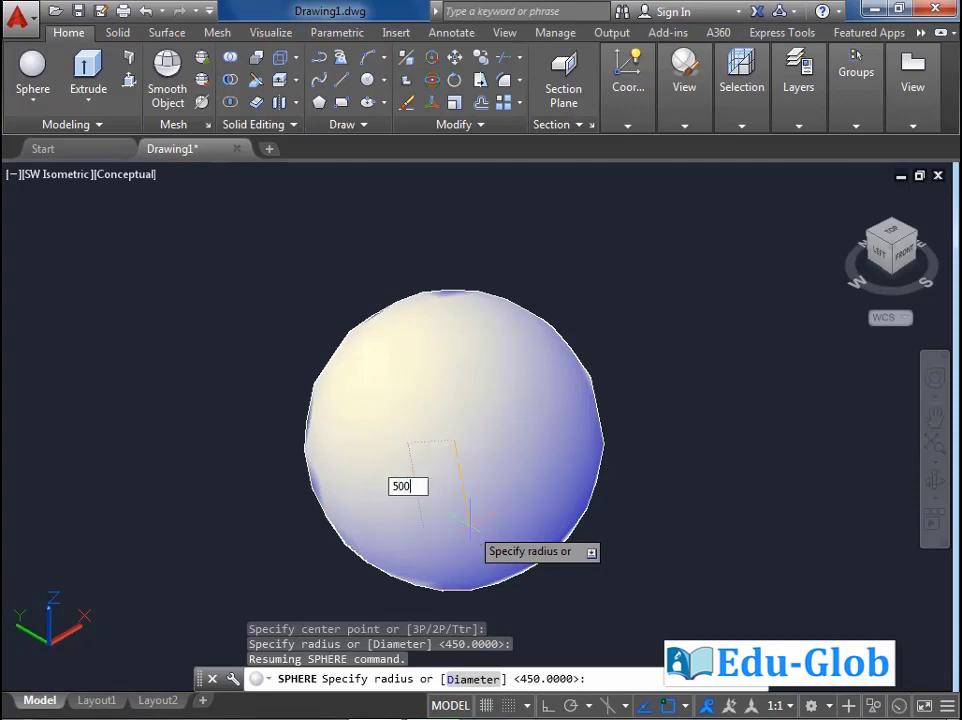
pyautogui.press('Return')
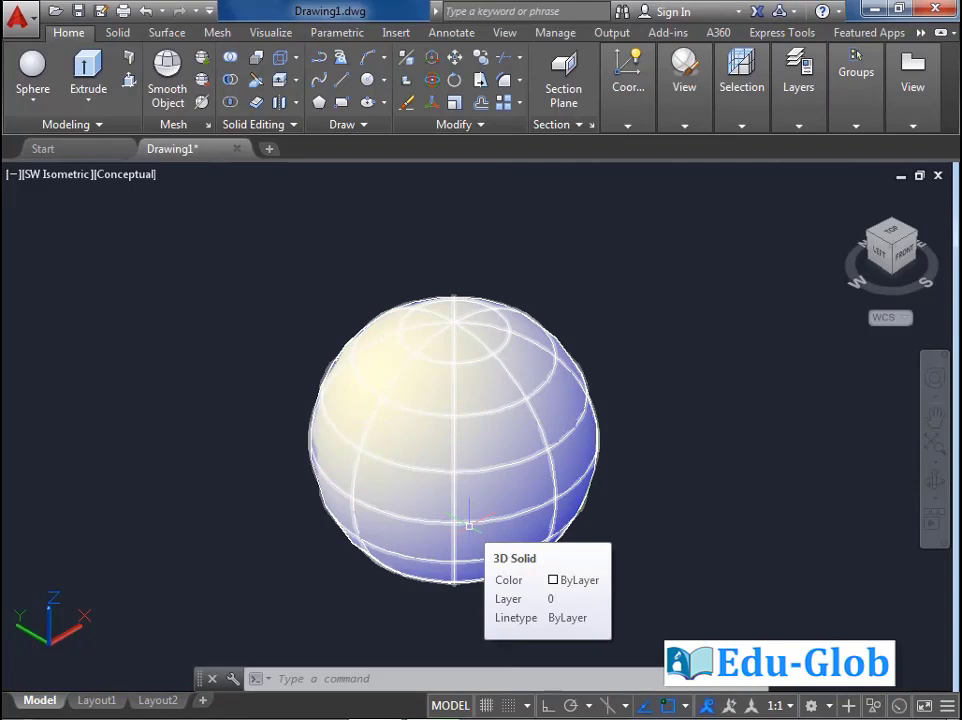
pyautogui.hotkey('ctrl', 'z')
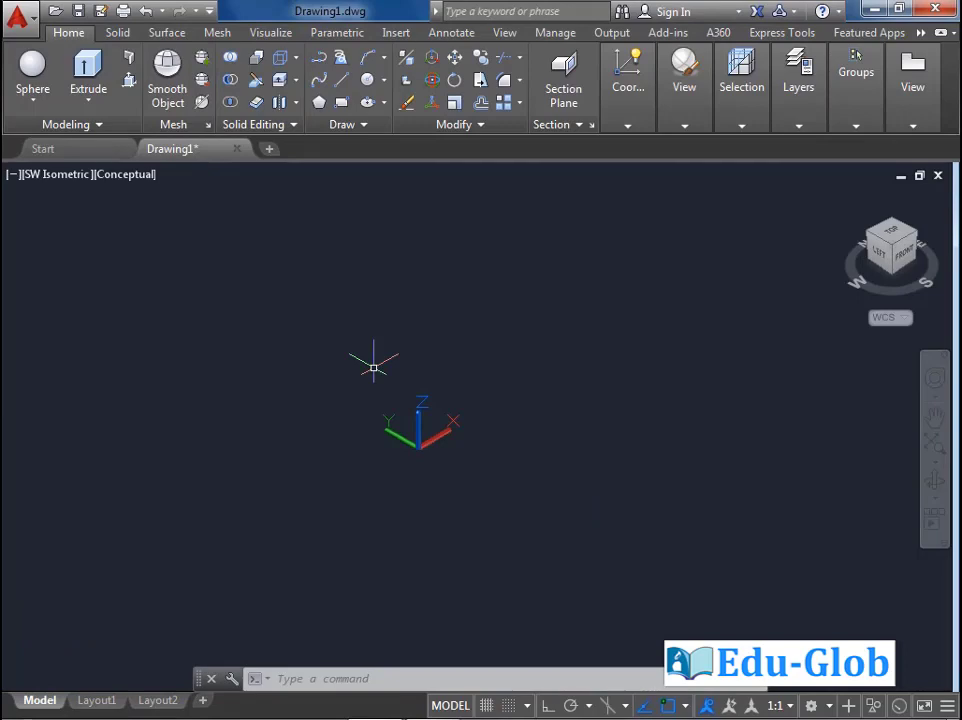
# - Start the Pyramid command from the Modeling primitives dropdown
pyautogui.click(33, 101)
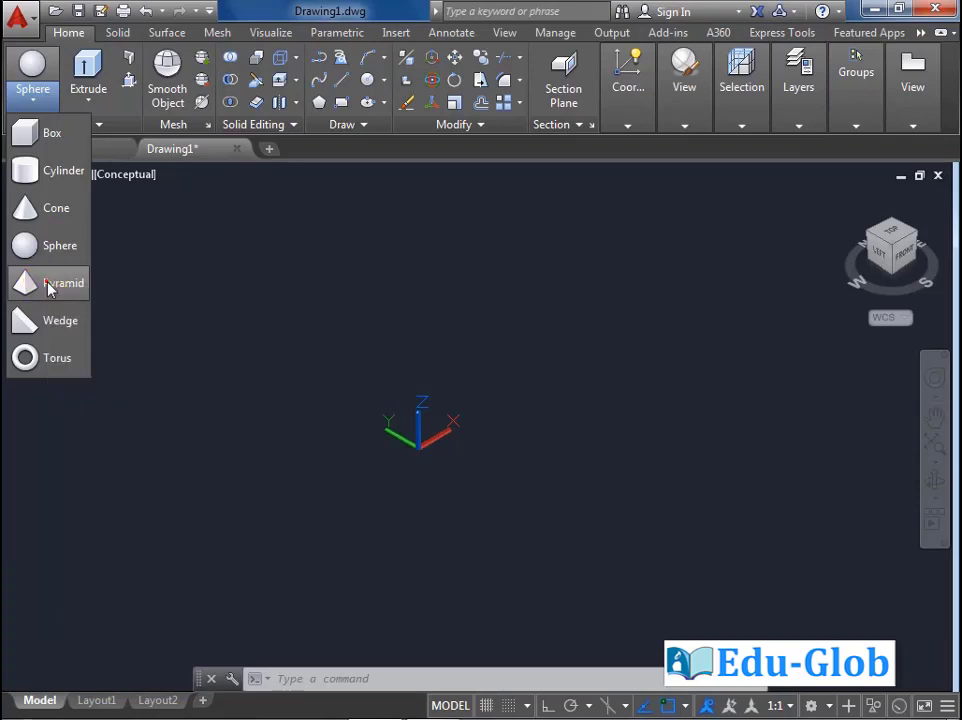
pyautogui.click(22, 283)
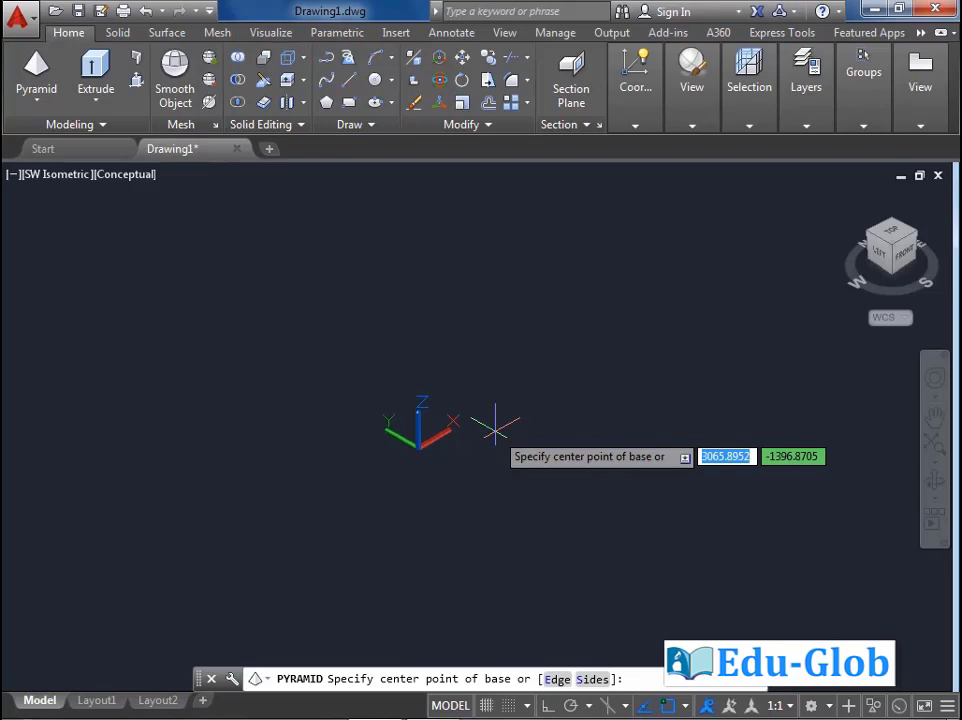
# - Place the pyramid's base centre, keep circumscribed sizing, and enter a 1500 base radius
pyautogui.click(477, 481)
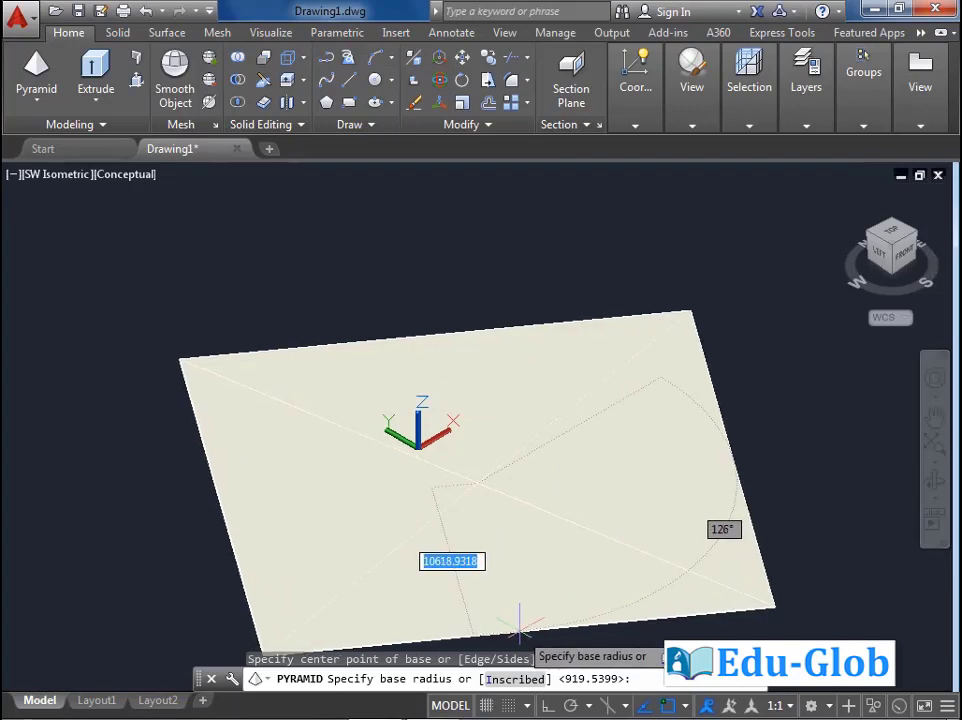
pyautogui.click(515, 680)
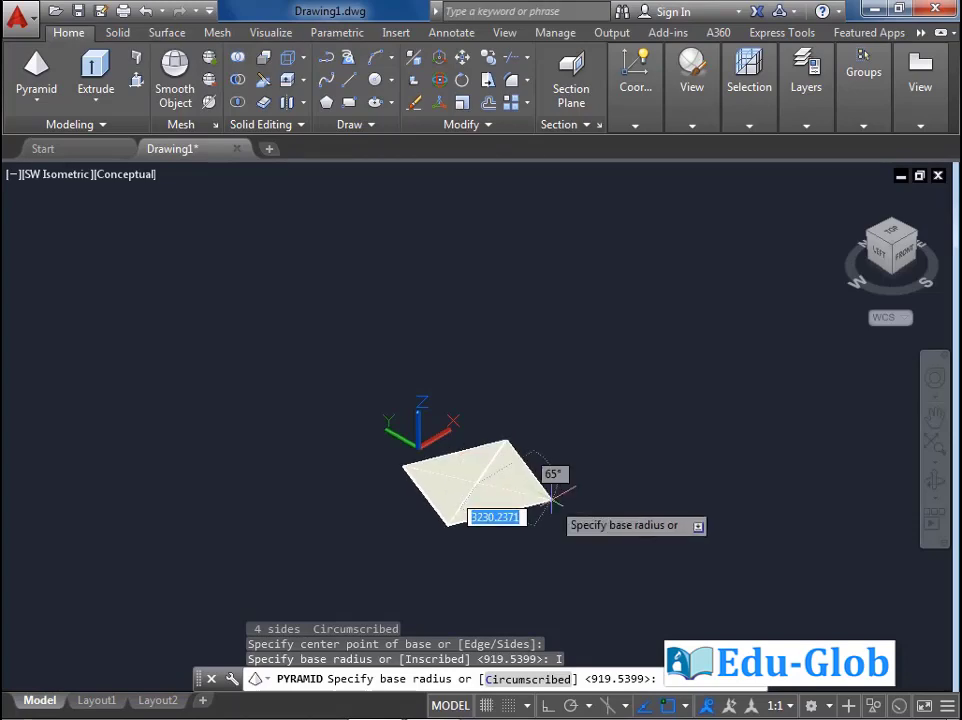
pyautogui.click(552, 680)
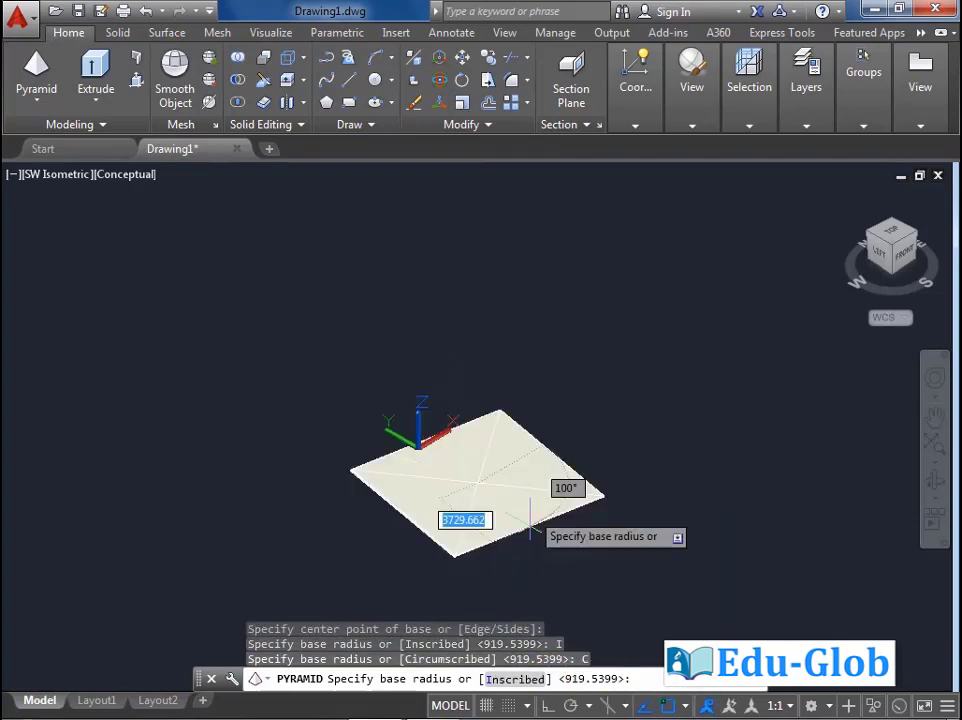
pyautogui.scroll(-3, 558, 412)
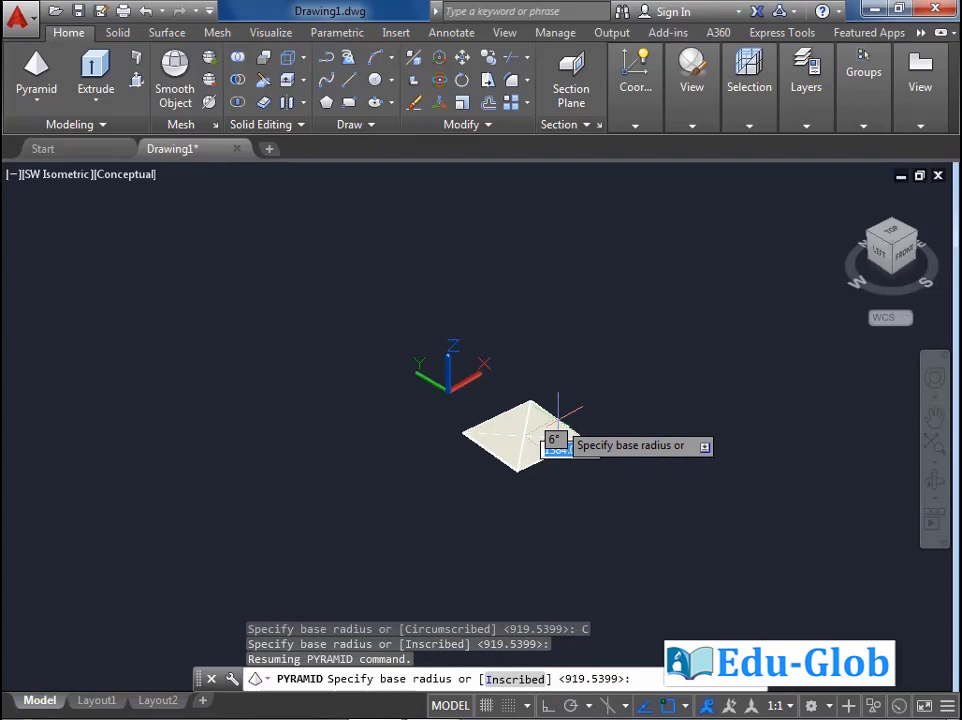
pyautogui.scroll(1, 557, 413)
pyautogui.write('1500')
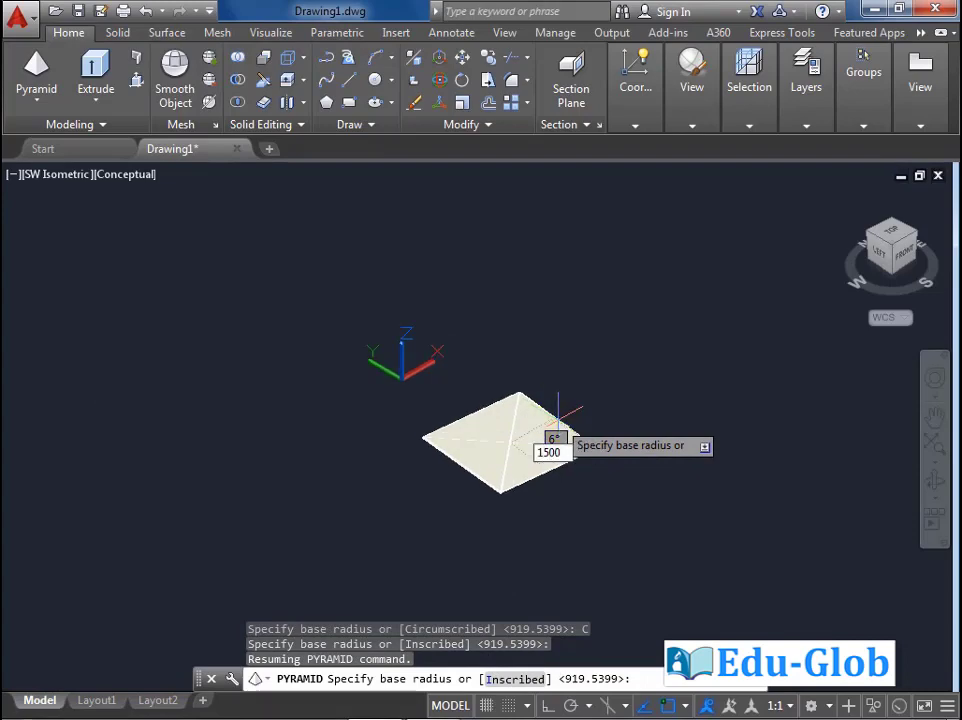
pyautogui.press('Return')
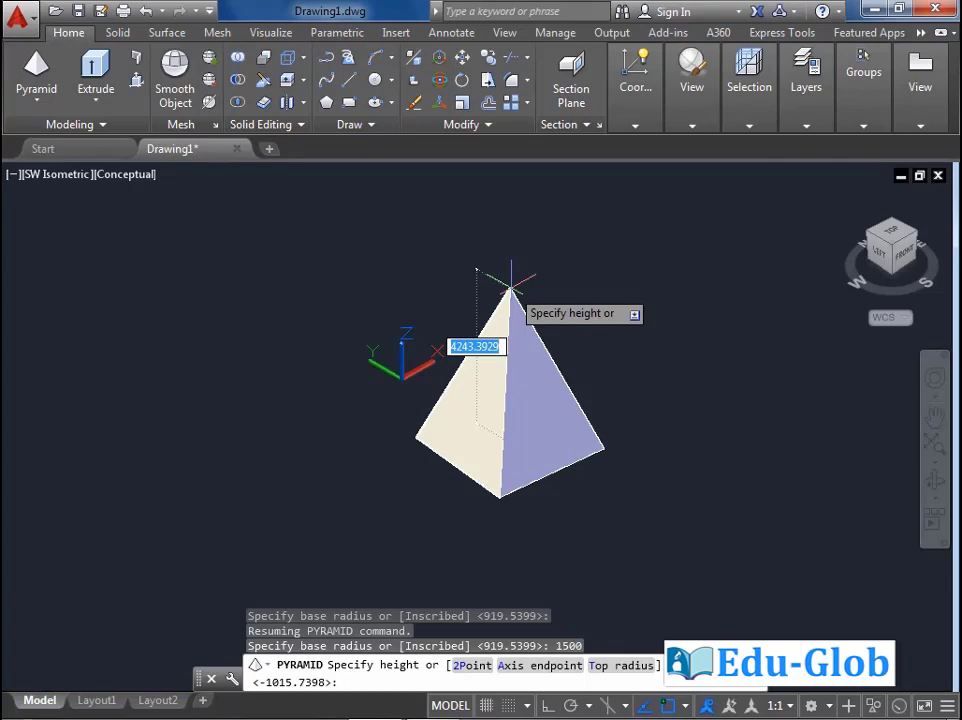
# - Switch the pyramid to the Top radius option and pick its top radius
pyautogui.click(511, 289)
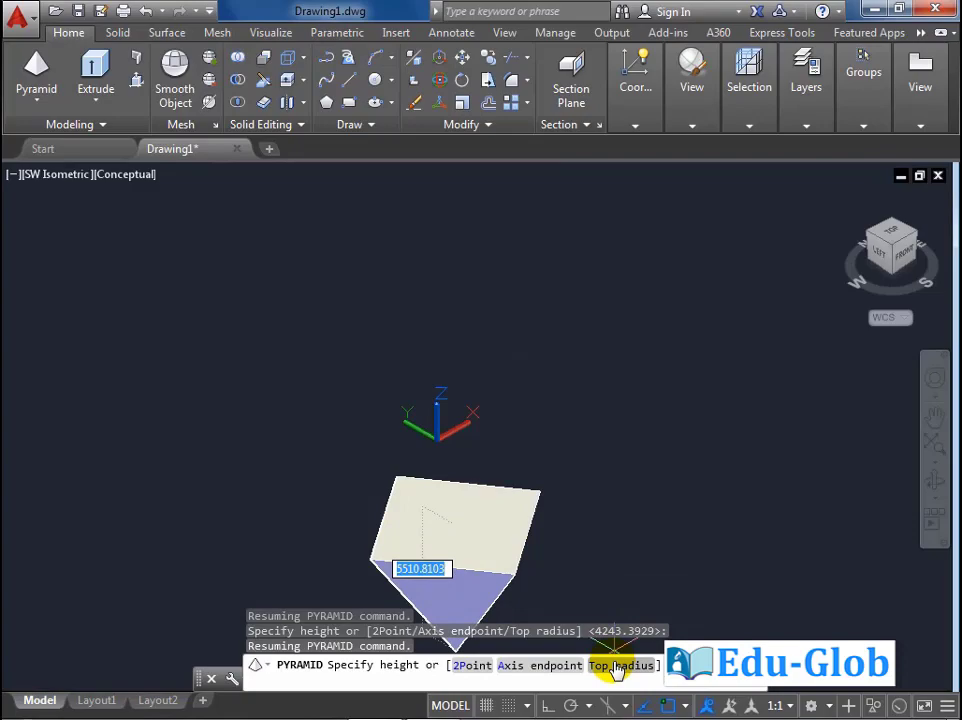
pyautogui.click(617, 666)
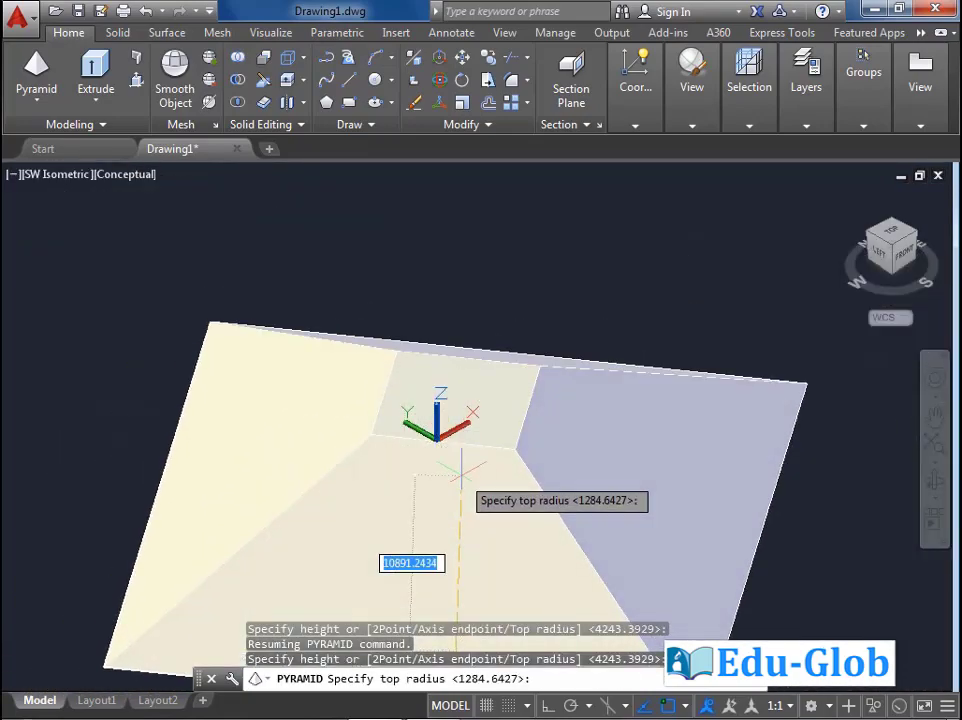
pyautogui.scroll(-1, 461, 473)
pyautogui.scroll(-2, 459, 480)
pyautogui.scroll(-2, 460, 500)
pyautogui.click(462, 522)
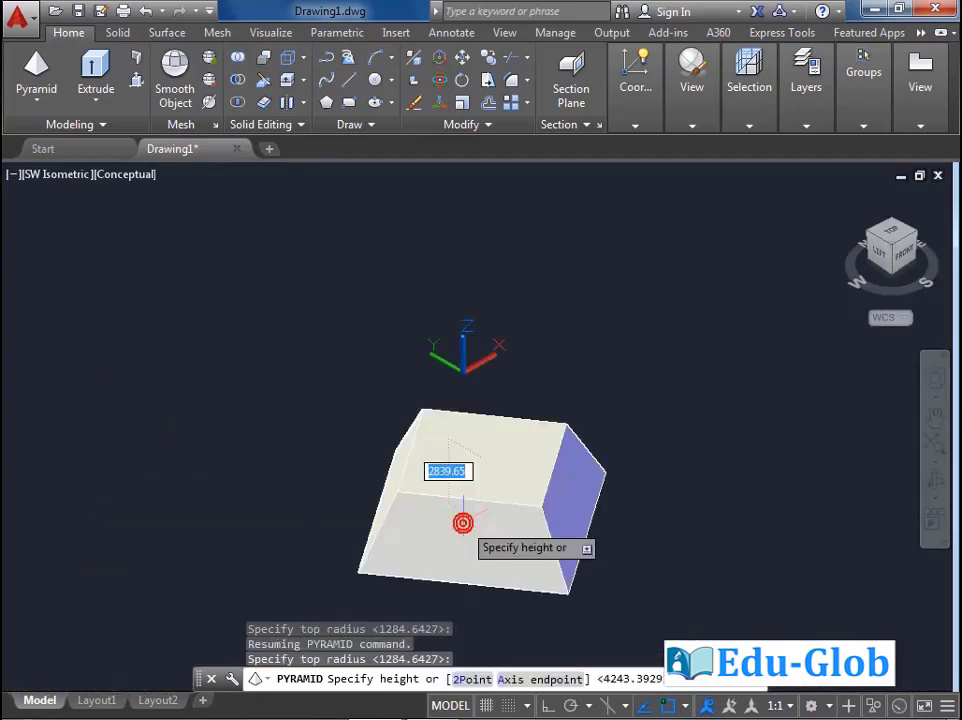
# - Pick the tapered pyramid's height to finish it, then select and delete it
pyautogui.moveTo(462, 515); pyautogui.dragTo(512, 390, button='middle')
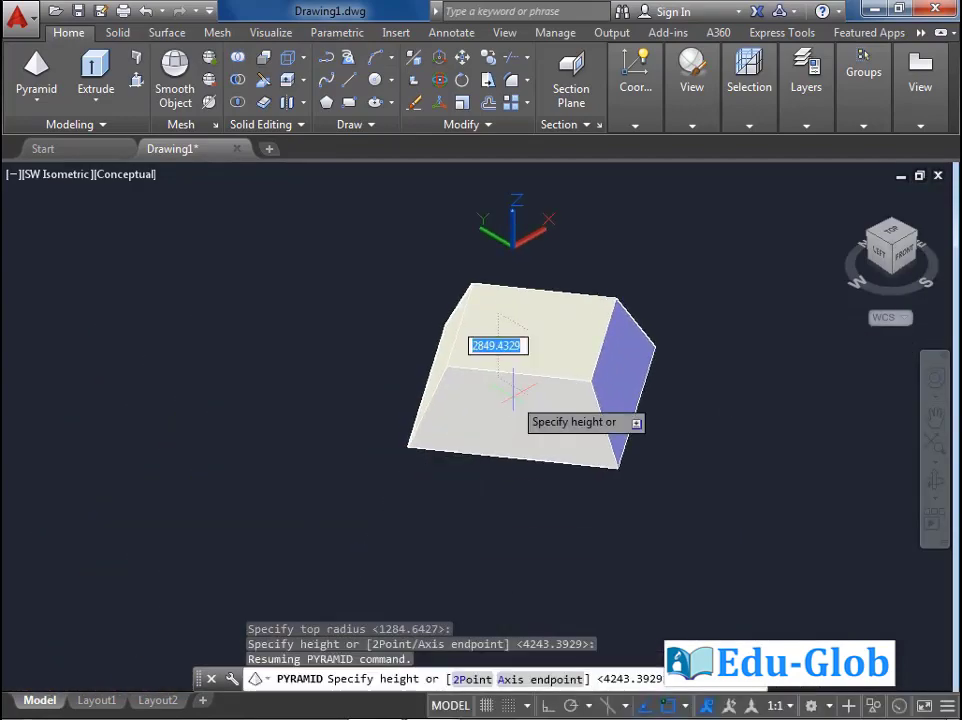
pyautogui.click(511, 559)
pyautogui.click(511, 559)
pyautogui.moveTo(511, 559); pyautogui.dragTo(536, 443, button='middle')
pyautogui.click(536, 443)
pyautogui.press('Delete')
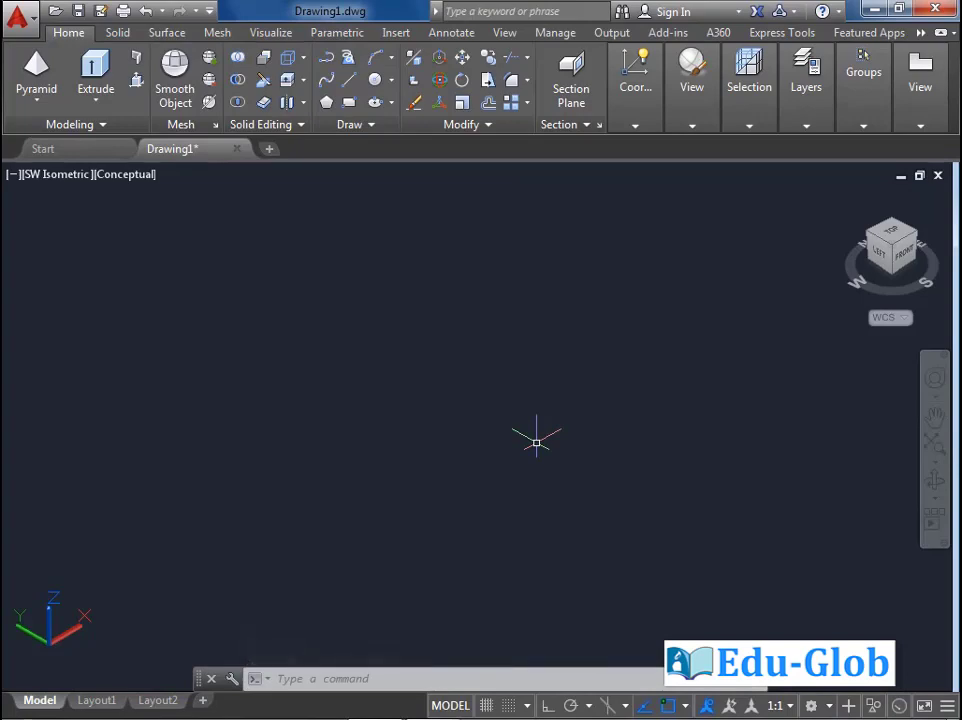
pyautogui.click(36, 66)
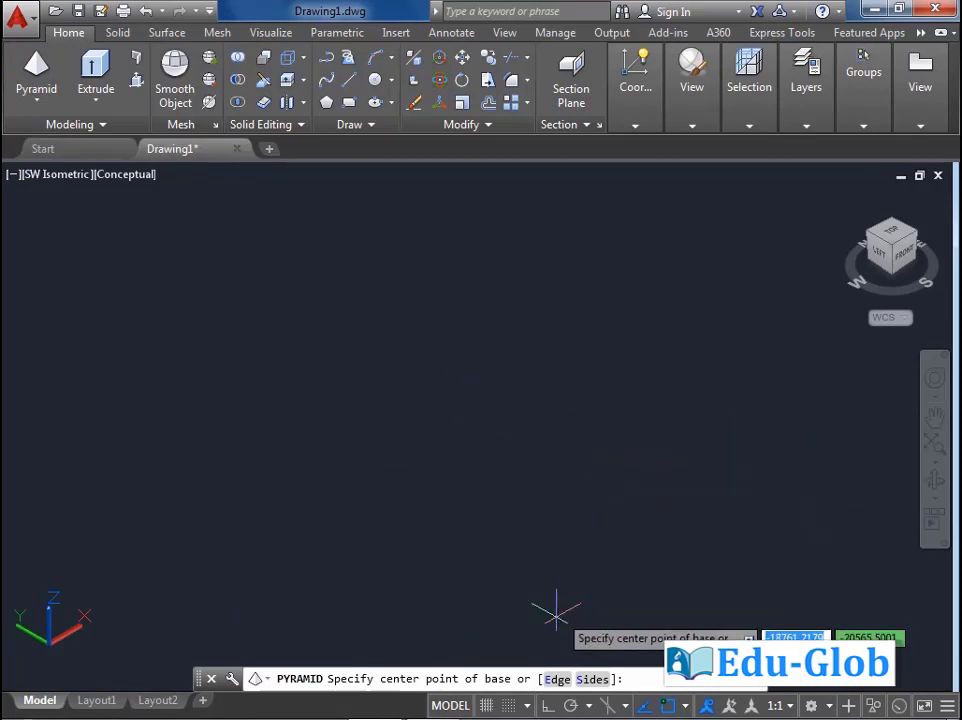
pyautogui.click(553, 679)
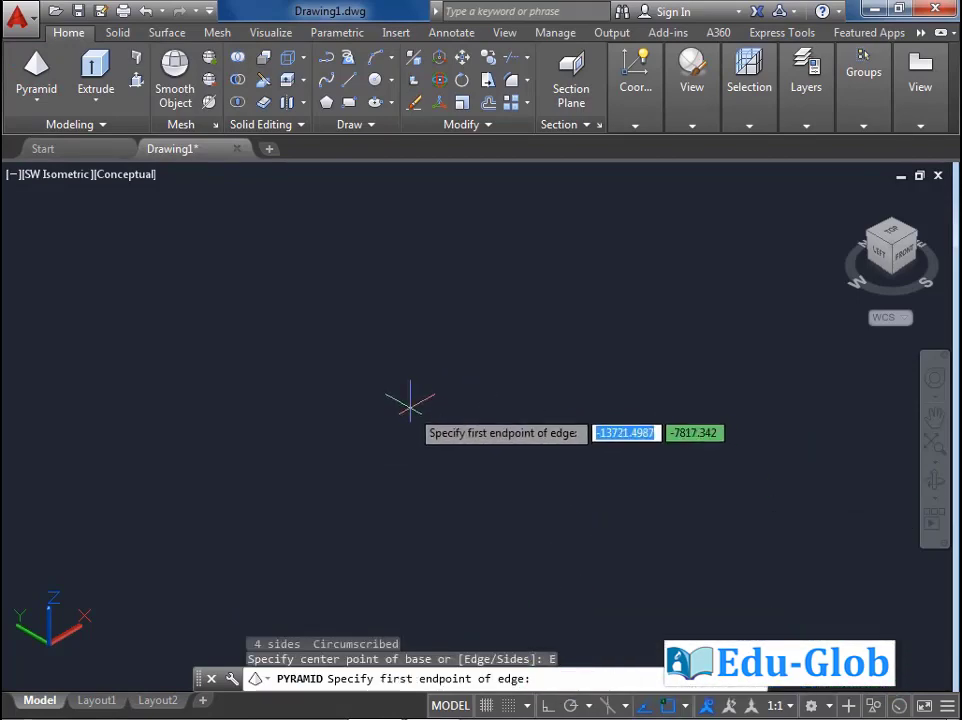
pyautogui.click(408, 450)
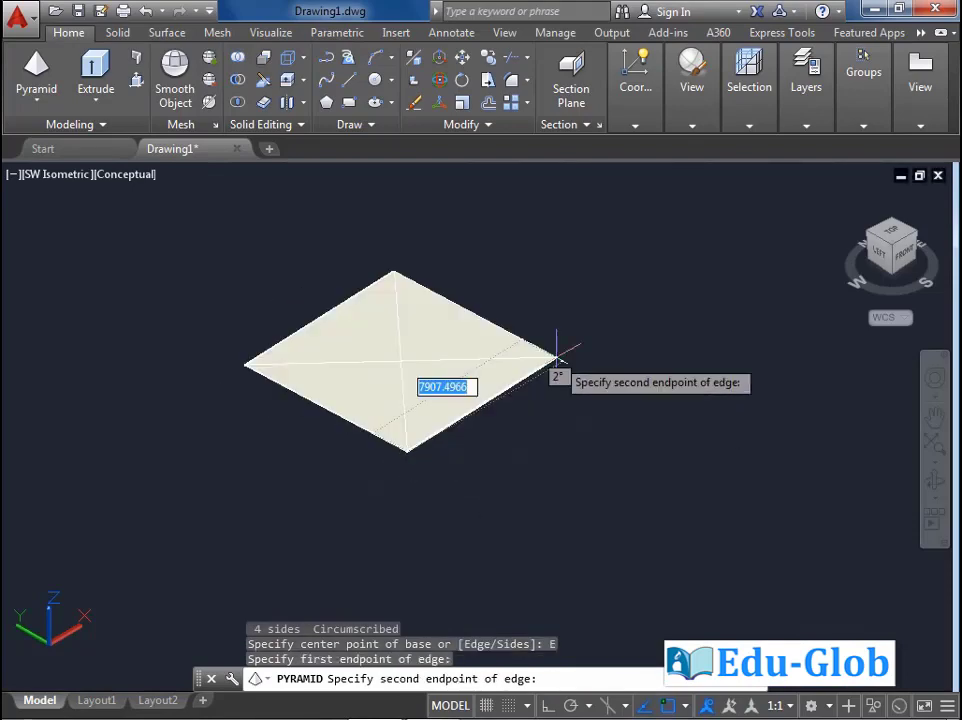
pyautogui.click(569, 410)
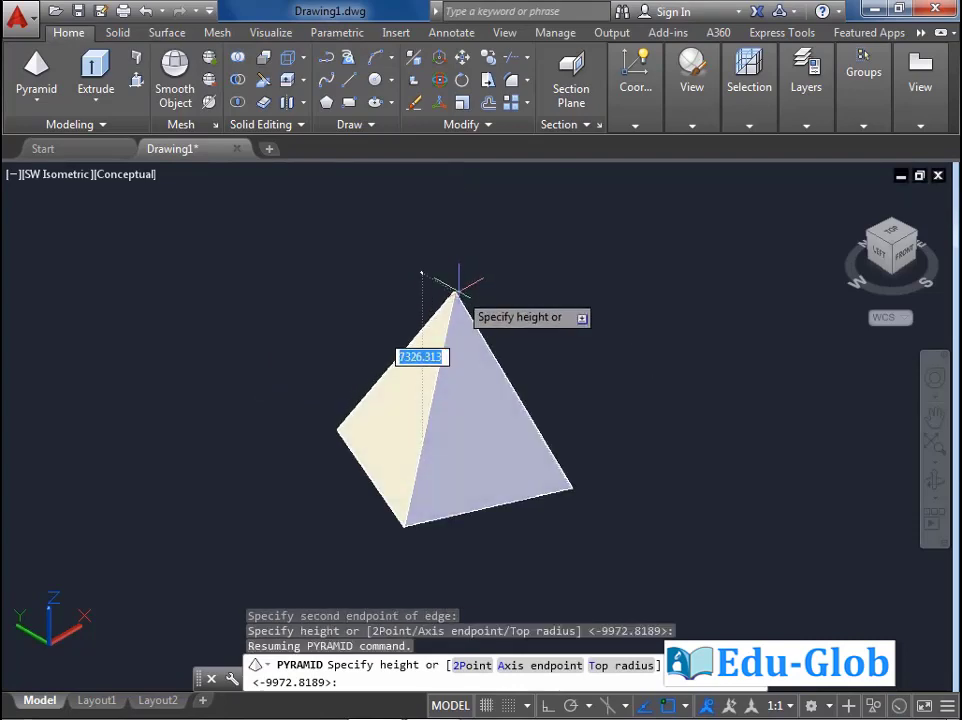
pyautogui.click(454, 194)
pyautogui.press('Escape')
pyautogui.press('Return')
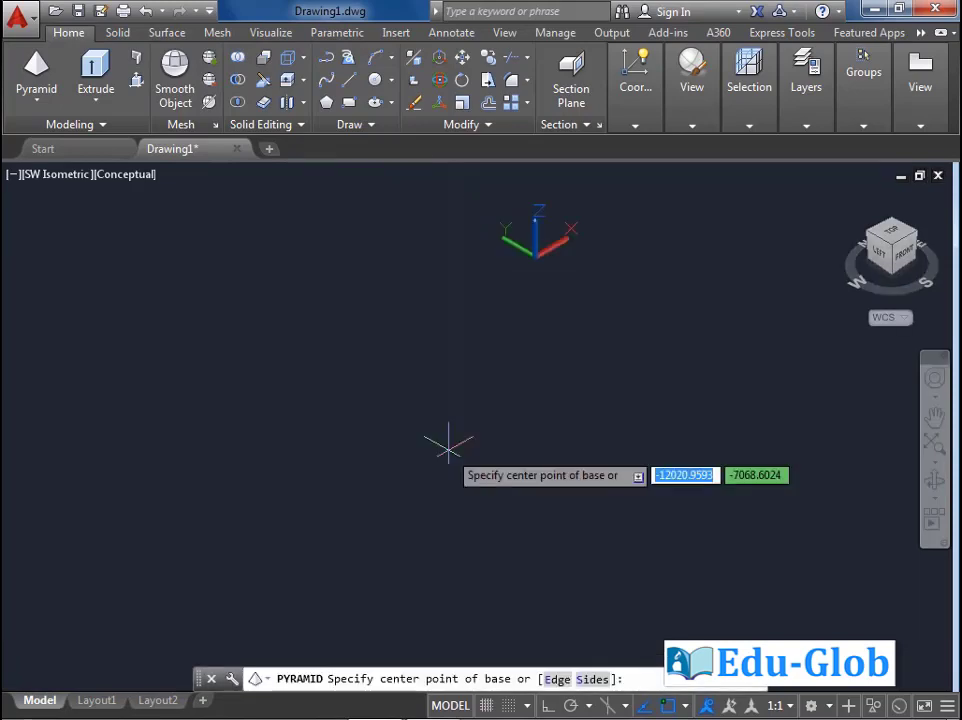
pyautogui.press('Escape')
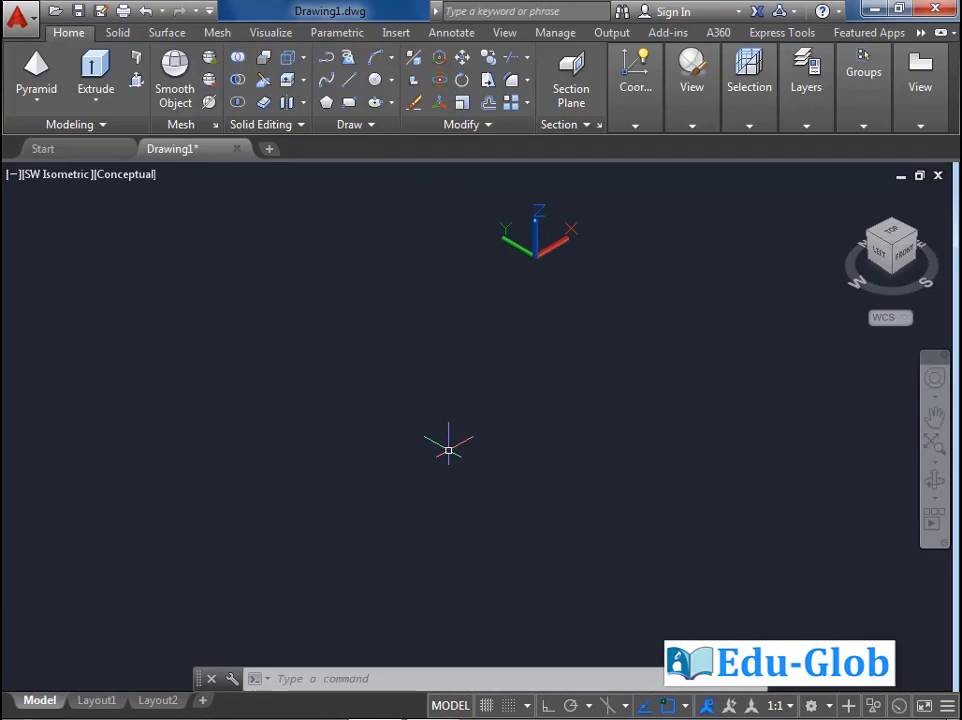
pyautogui.click(37, 68)
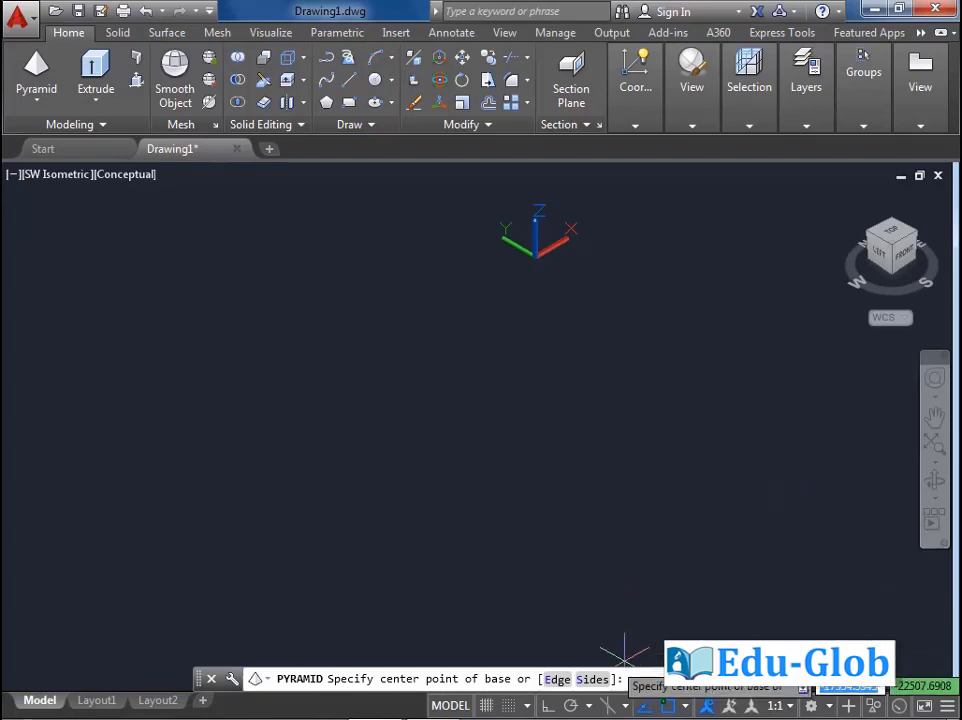
pyautogui.click(592, 679)
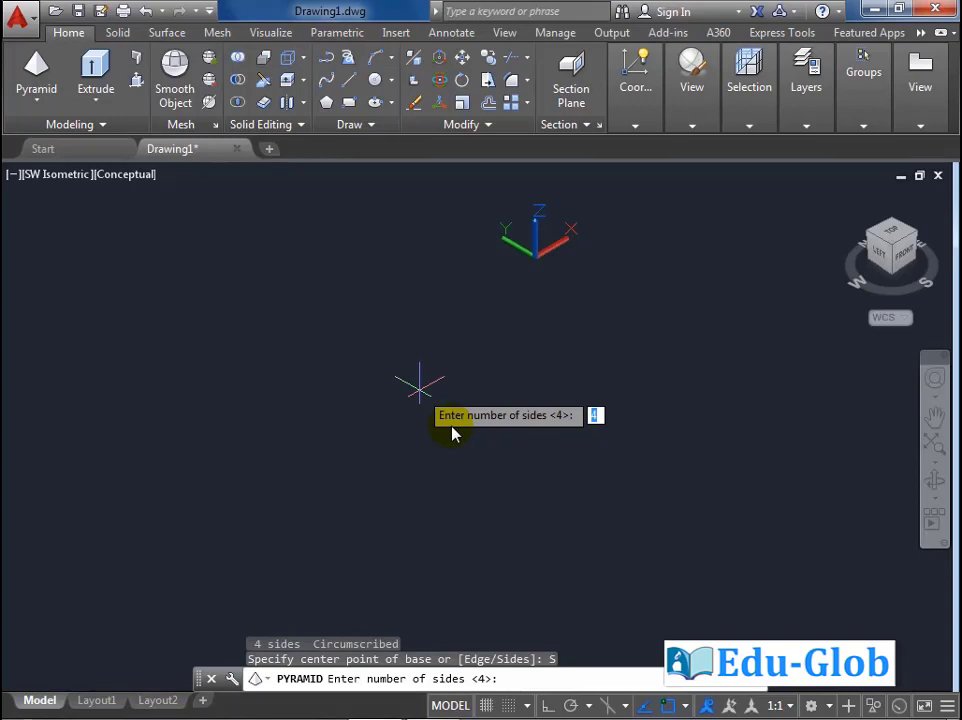
pyautogui.write('6')
pyautogui.press('Return')
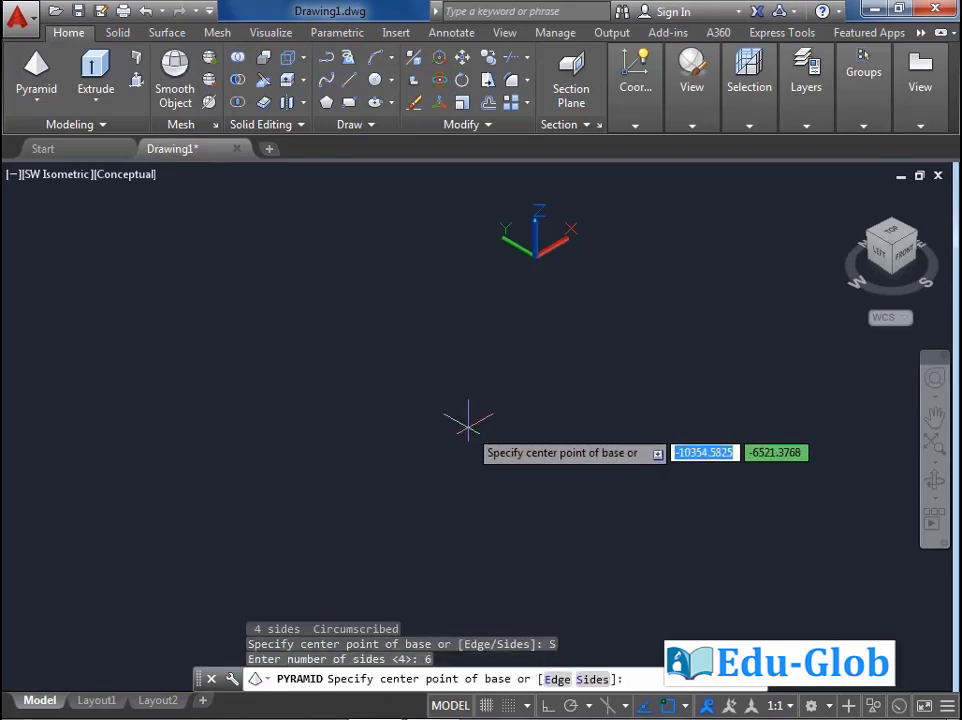
pyautogui.click(465, 471)
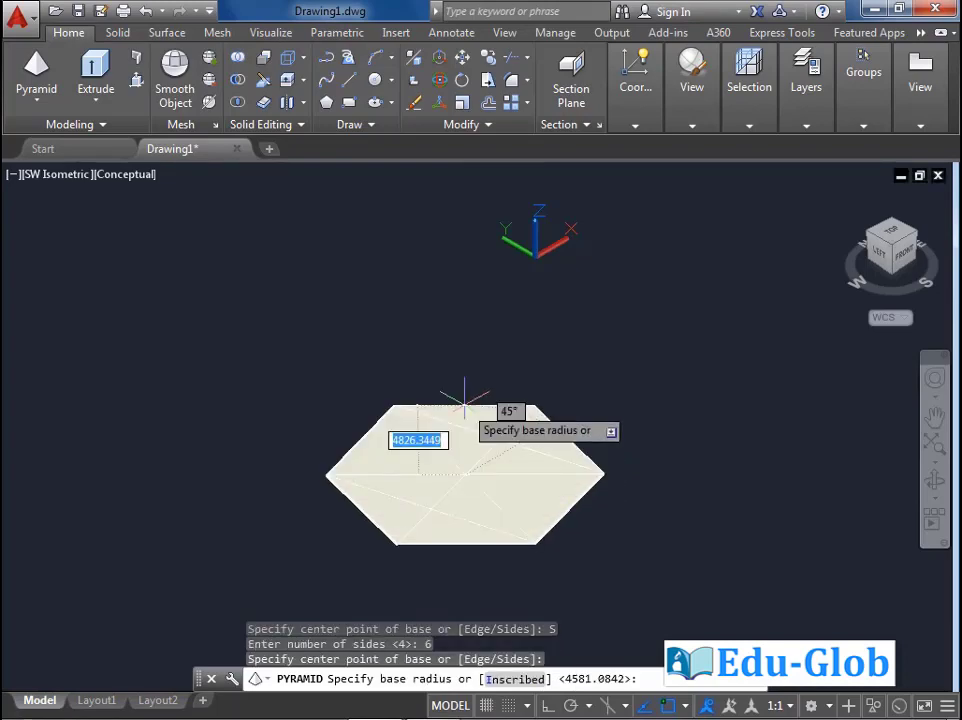
pyautogui.click(464, 397)
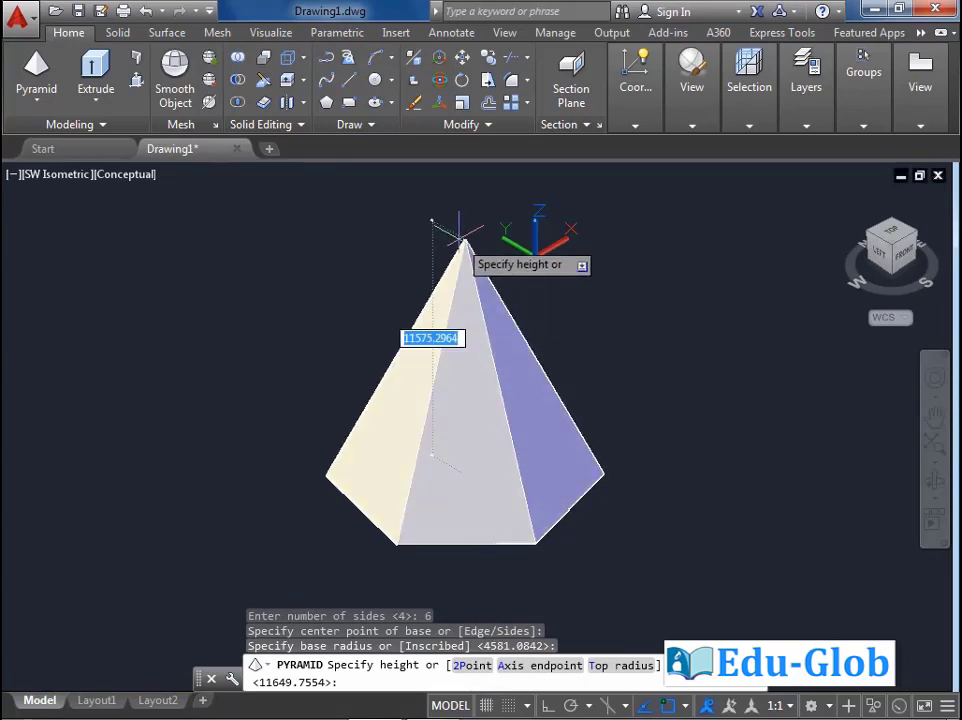
pyautogui.click(460, 236)
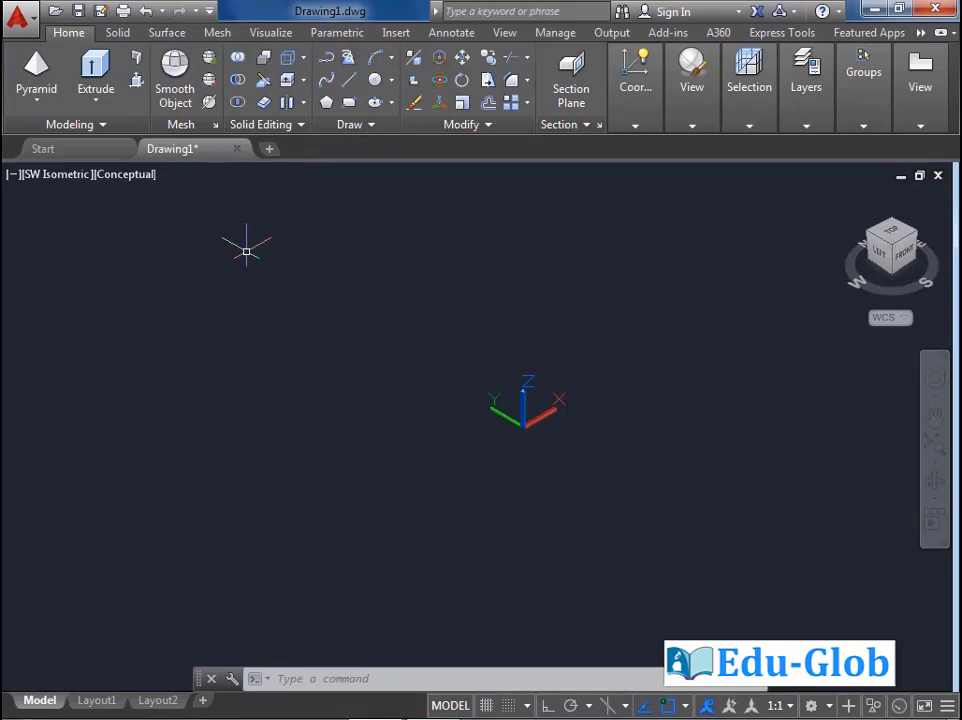
# - Draw a wedge from two picked base corners and a picked height, then select it
pyautogui.click(40, 106)
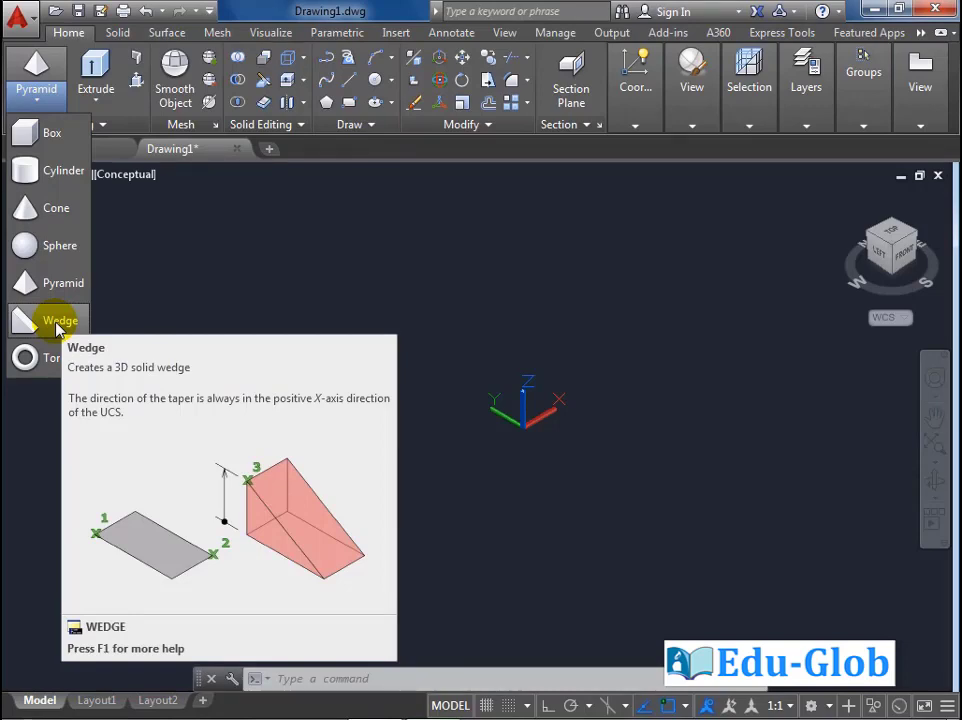
pyautogui.click(58, 322)
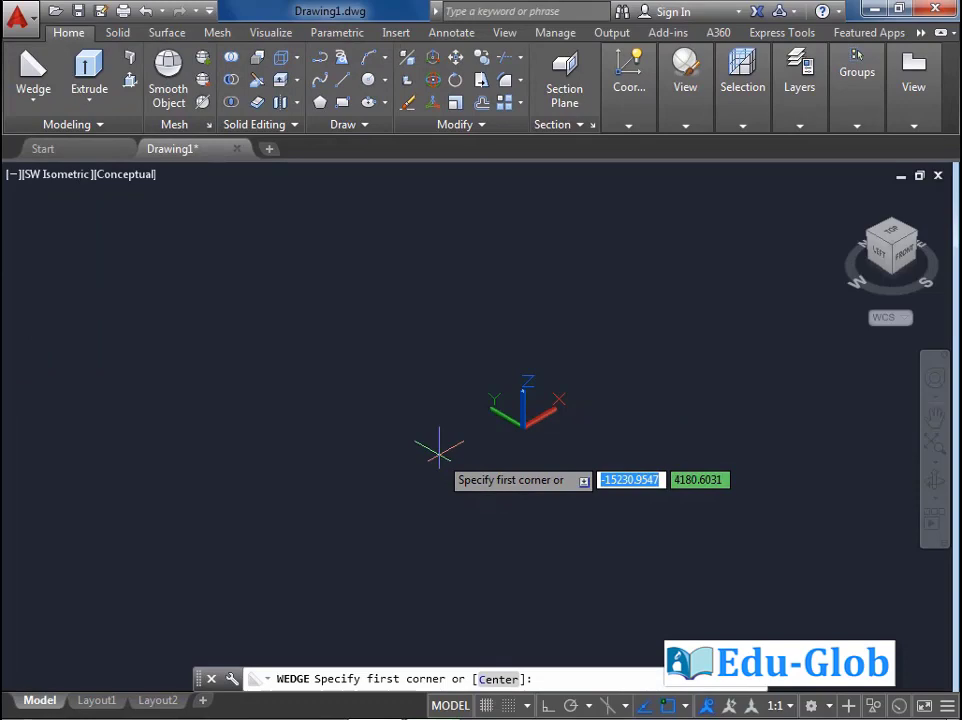
pyautogui.click(414, 452)
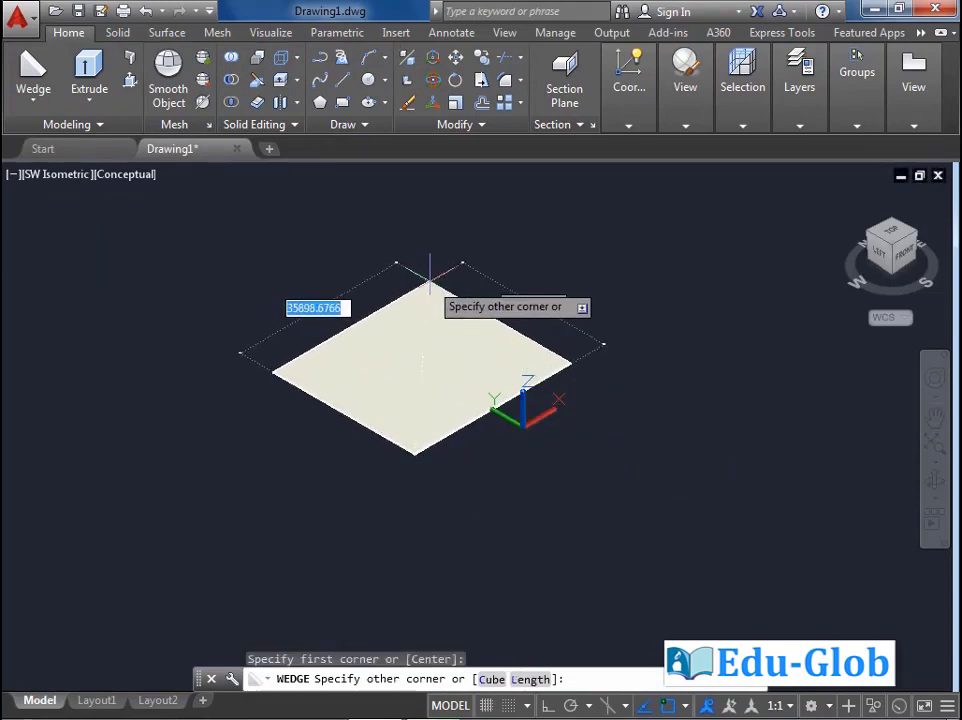
pyautogui.click(412, 295)
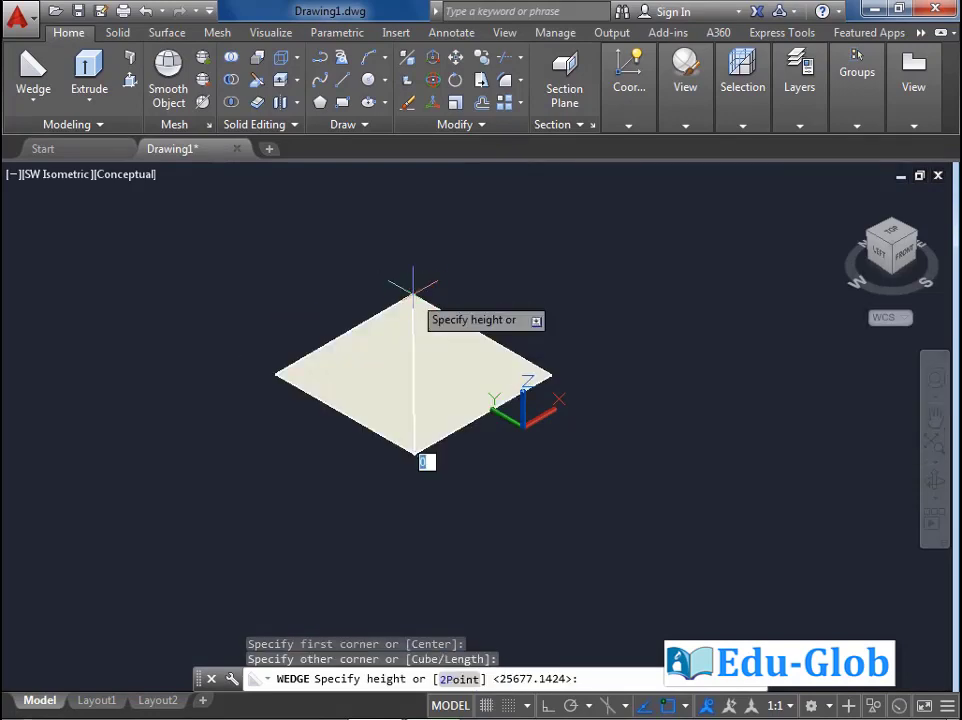
pyautogui.scroll(-1, 387, 280)
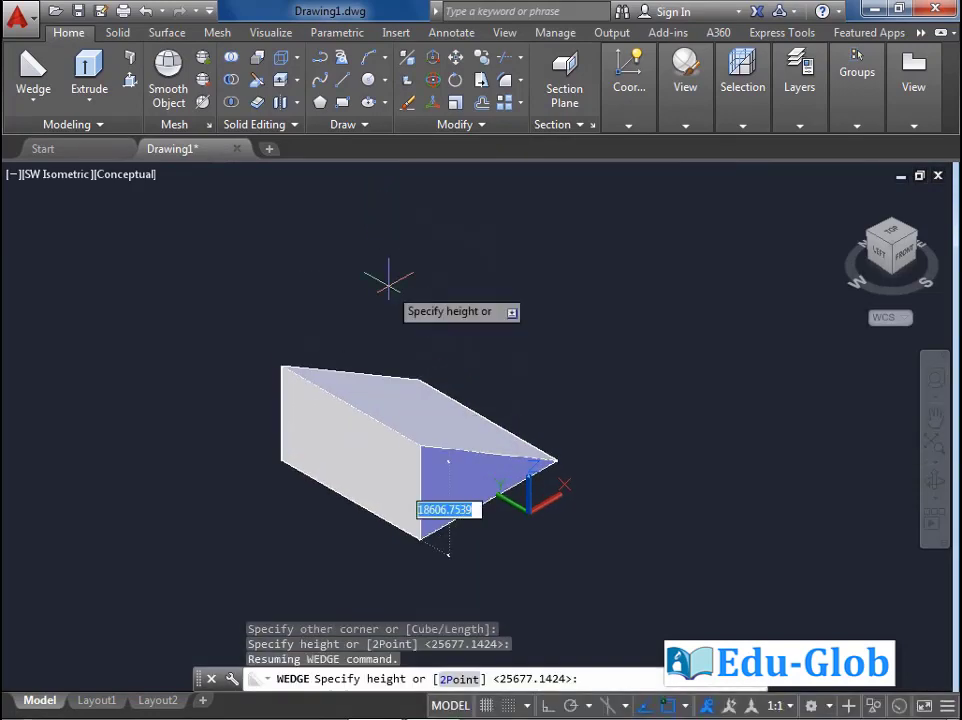
pyautogui.scroll(-4, 385, 275)
pyautogui.click(382, 230)
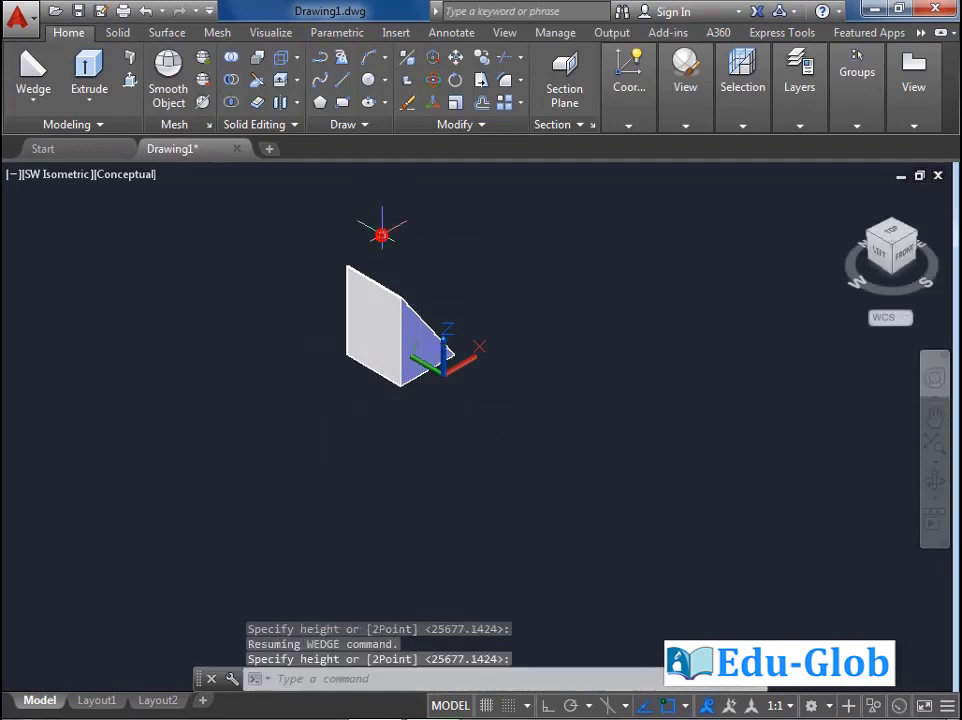
pyautogui.scroll(3, 391, 290)
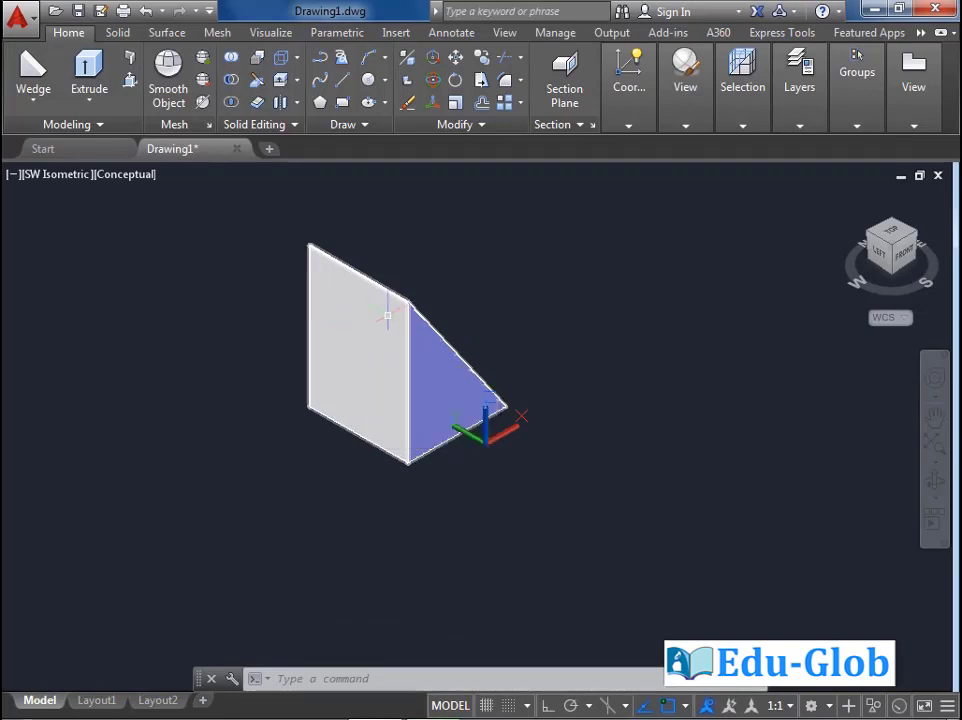
pyautogui.click(375, 315)
# - Delete the first wedge and begin a new wedge from a picked center point
pyautogui.press('Delete')
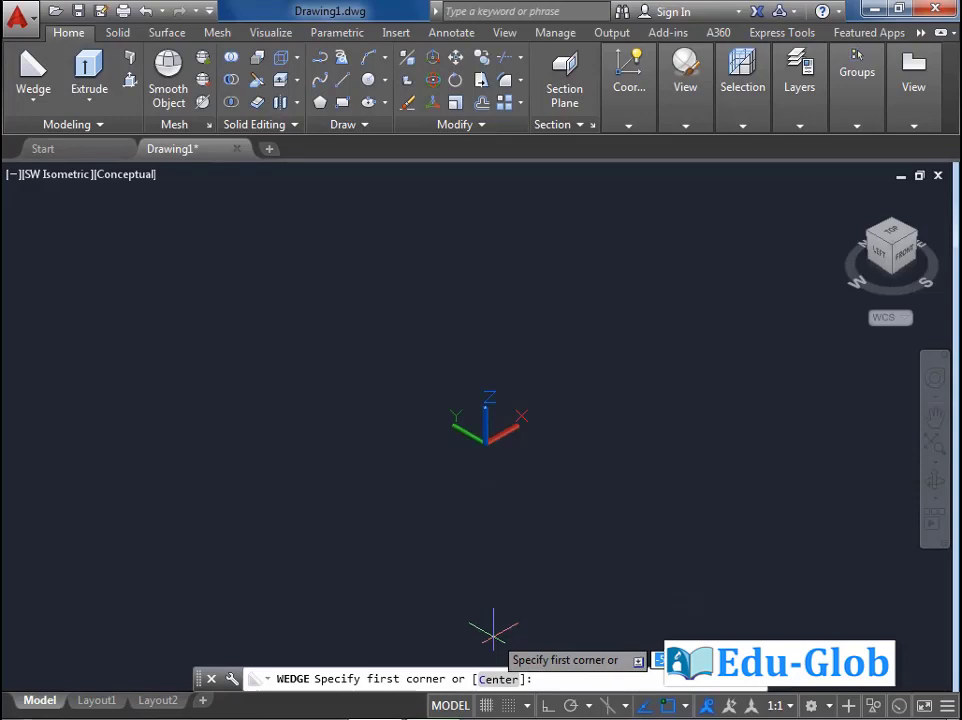
pyautogui.click(498, 679)
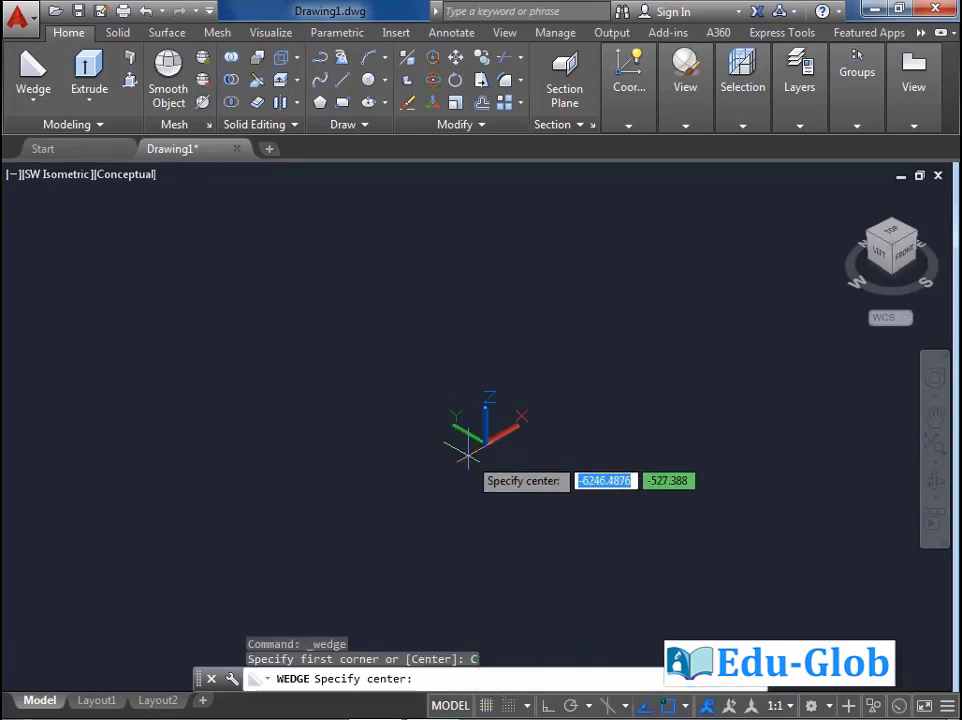
pyautogui.click(458, 463)
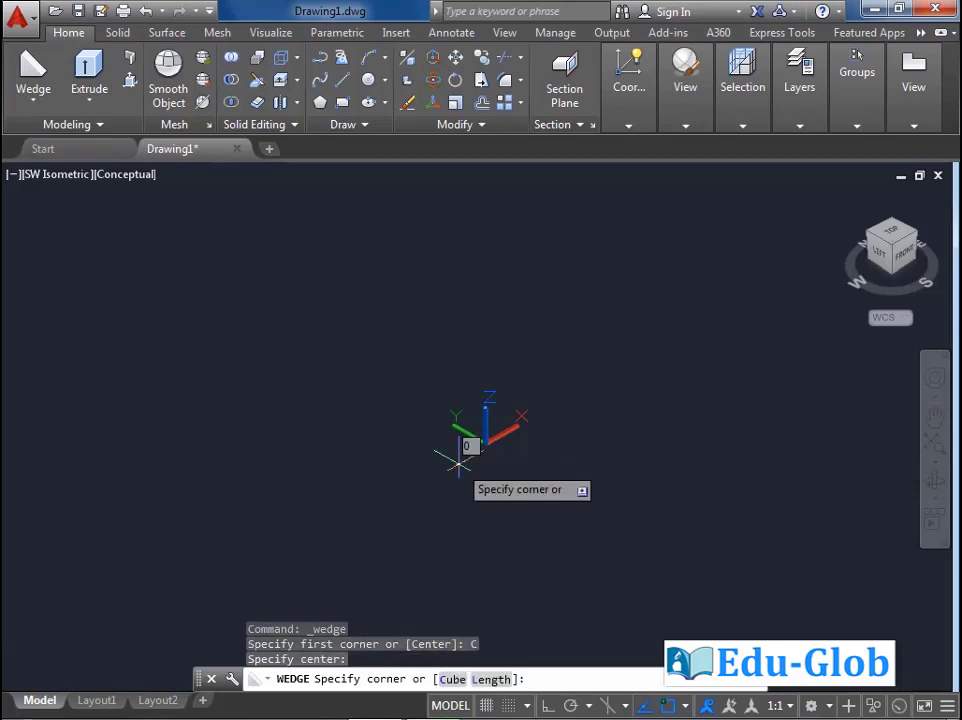
pyautogui.scroll(2, 458, 463)
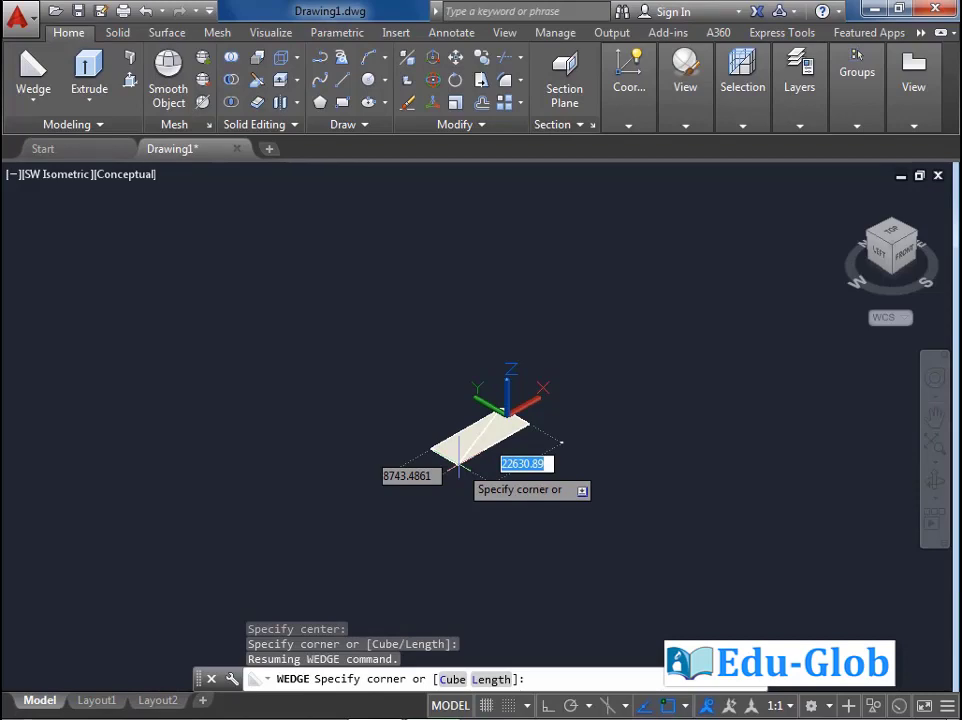
# - Use the Cube option for equal length, width and height, pick the size, then select the wedge
pyautogui.click(447, 679)
pyautogui.scroll(3, 490, 370)
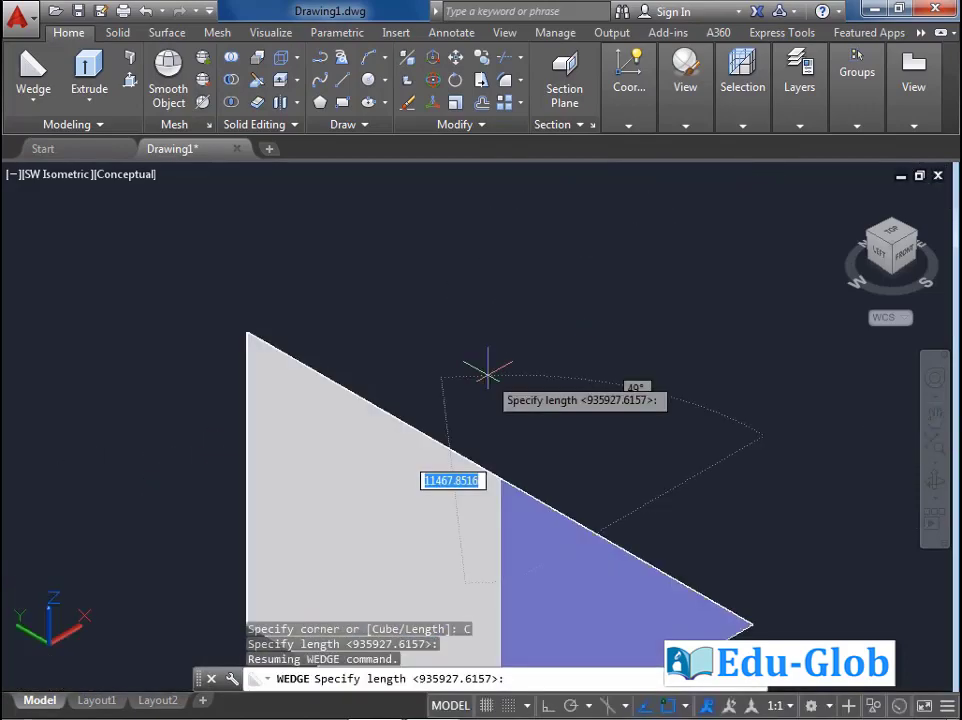
pyautogui.scroll(-2, 500, 362)
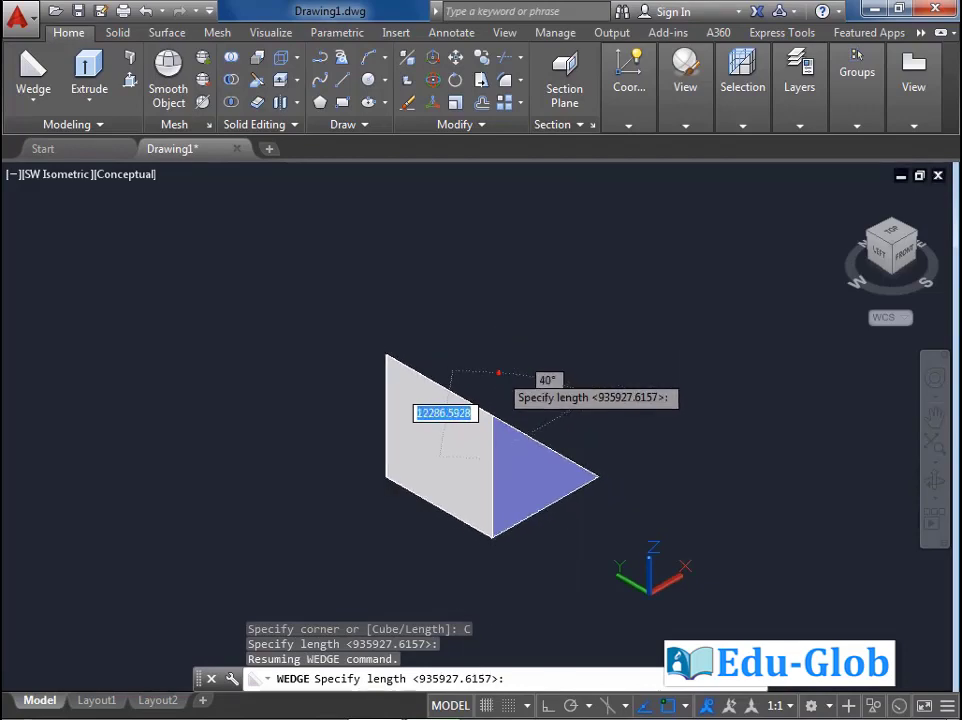
pyautogui.click(499, 370)
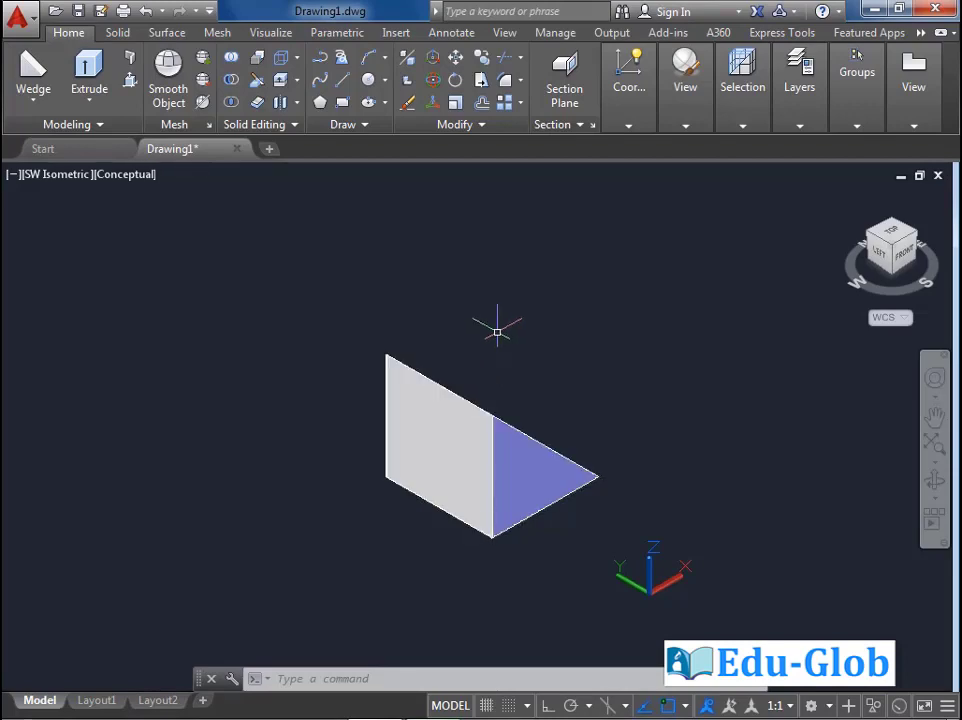
pyautogui.click(485, 415)
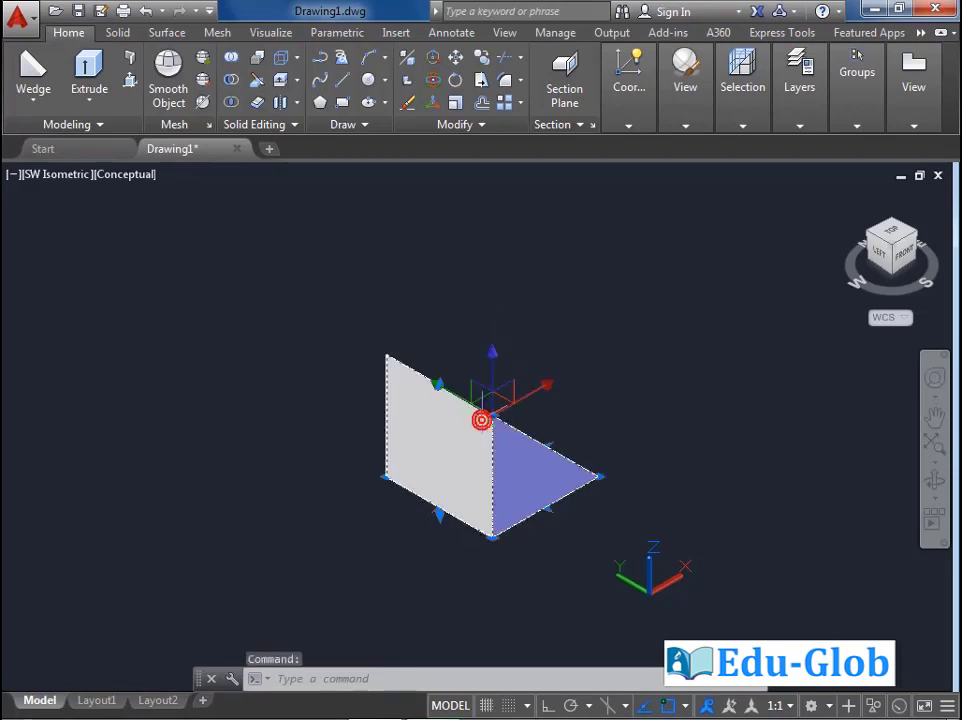
# - Delete the old wedge and draw a new one, picking length, width and height via the Length option
pyautogui.press('Delete')
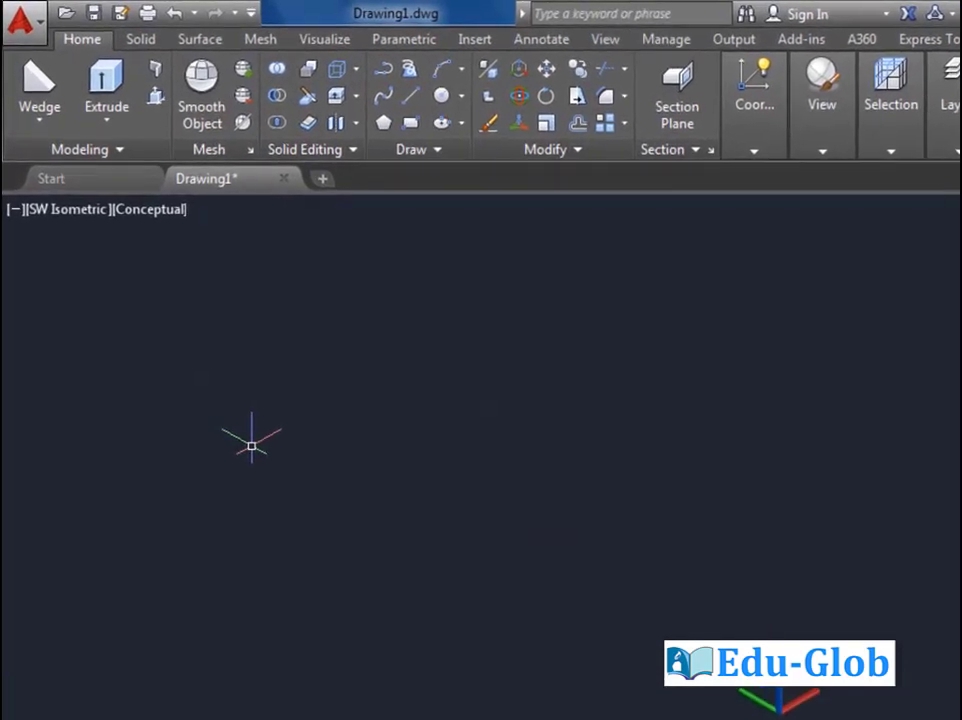
pyautogui.click(40, 95)
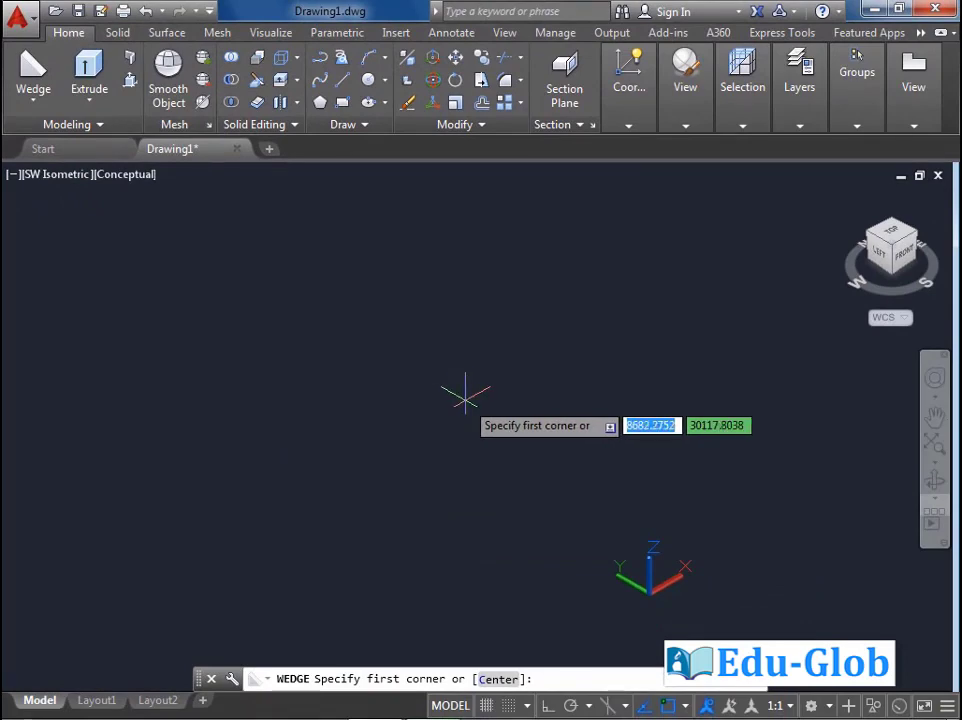
pyautogui.click(468, 478)
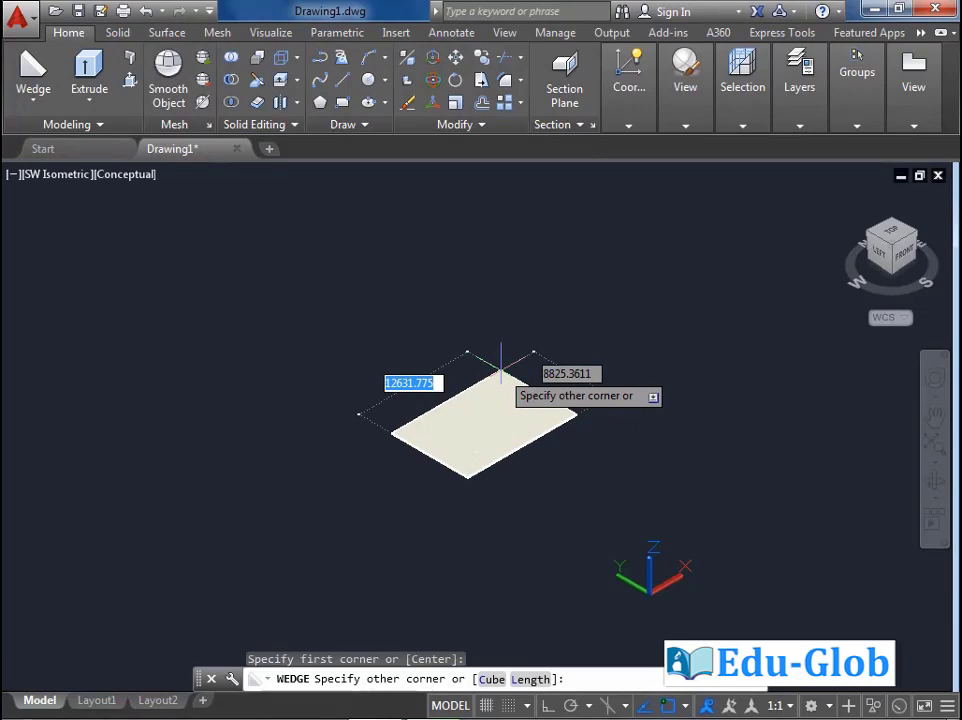
pyautogui.click(533, 681)
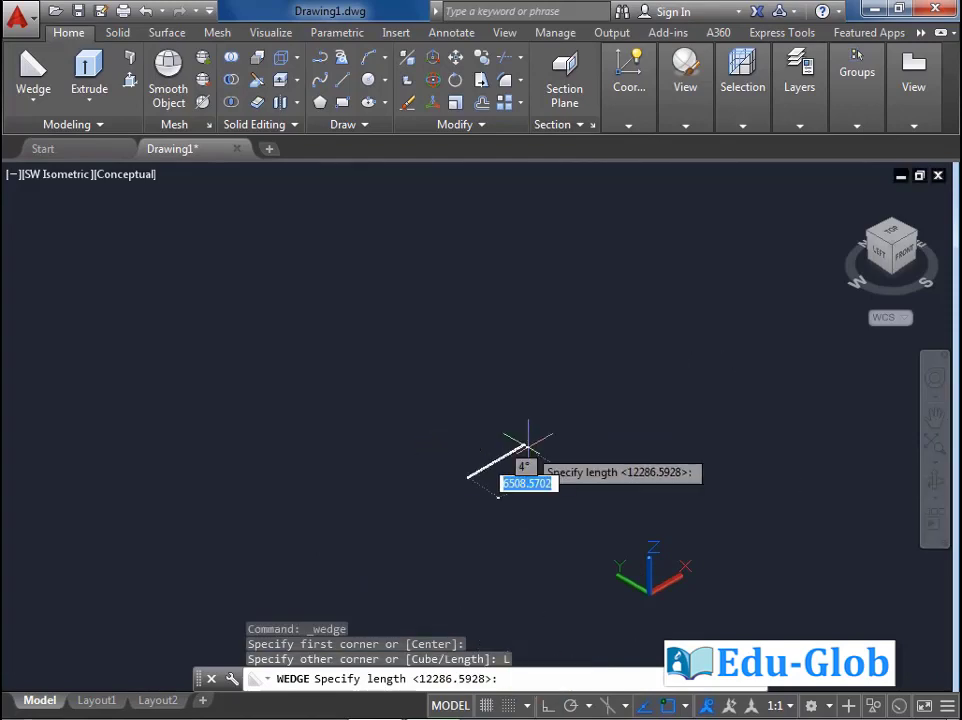
pyautogui.click(543, 428)
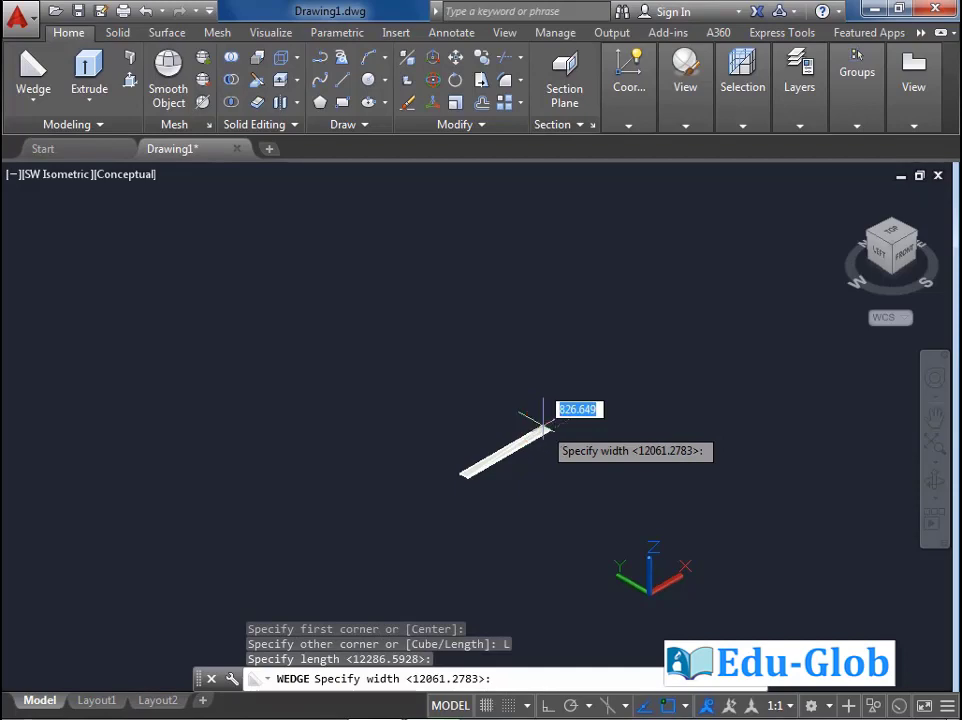
pyautogui.click(484, 377)
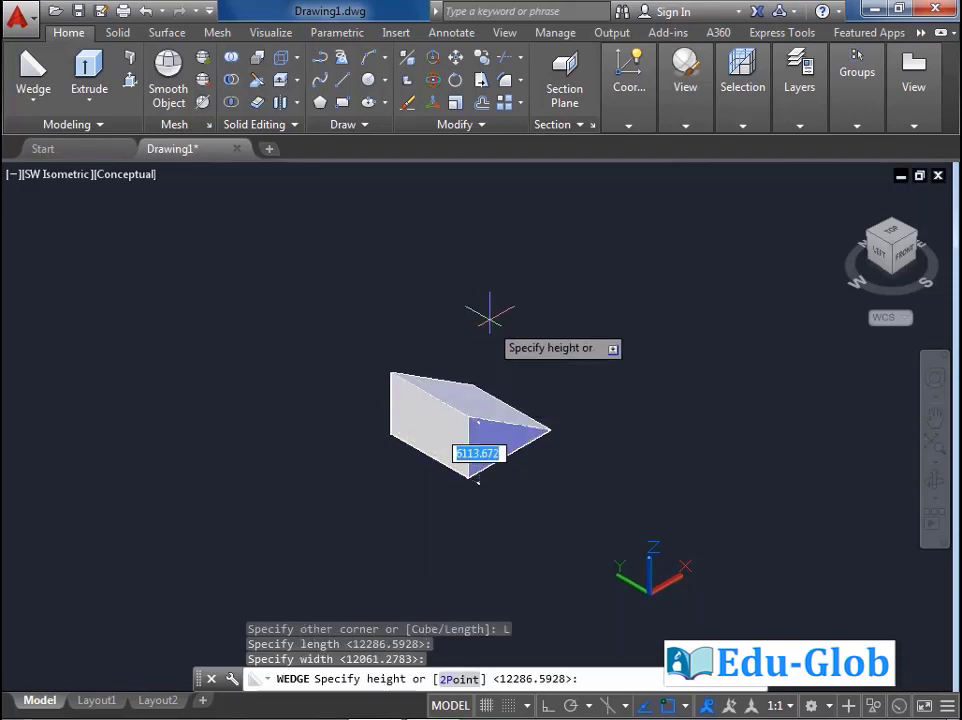
pyautogui.click(490, 258)
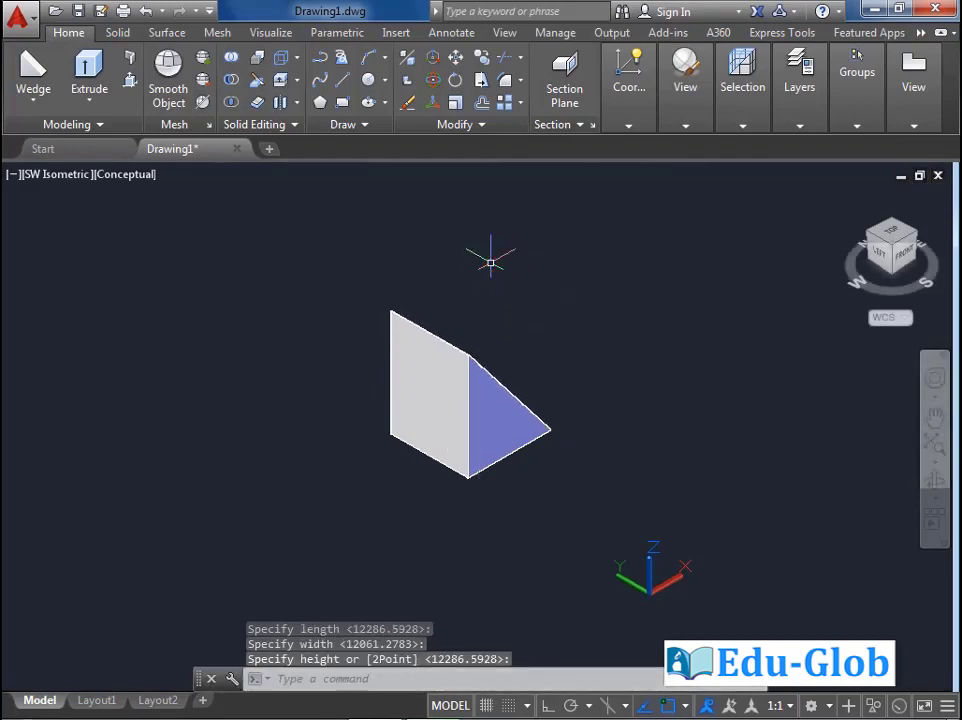
pyautogui.scroll(8, 490, 262)
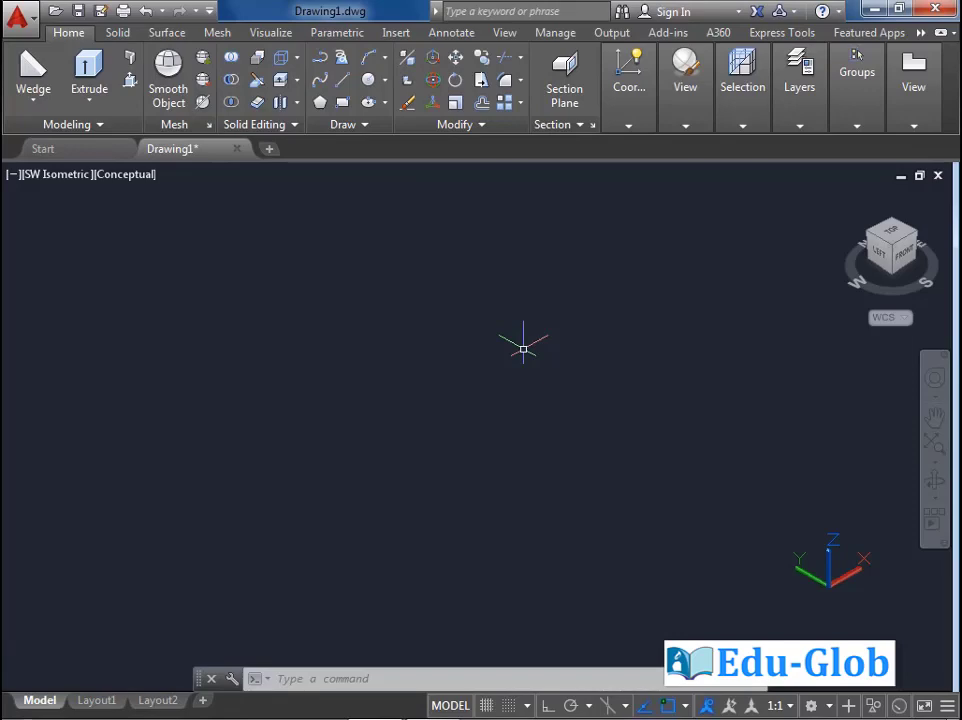
# - Start a torus and define its ring through three picked points with the 3P option
pyautogui.click(32, 100)
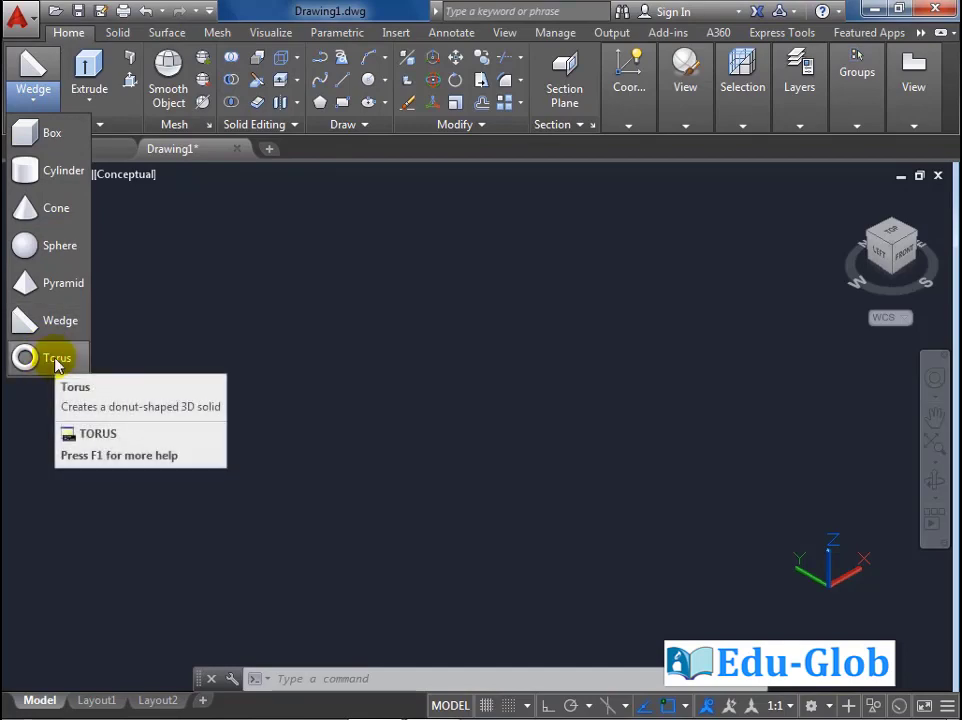
pyautogui.moveTo(45, 358)
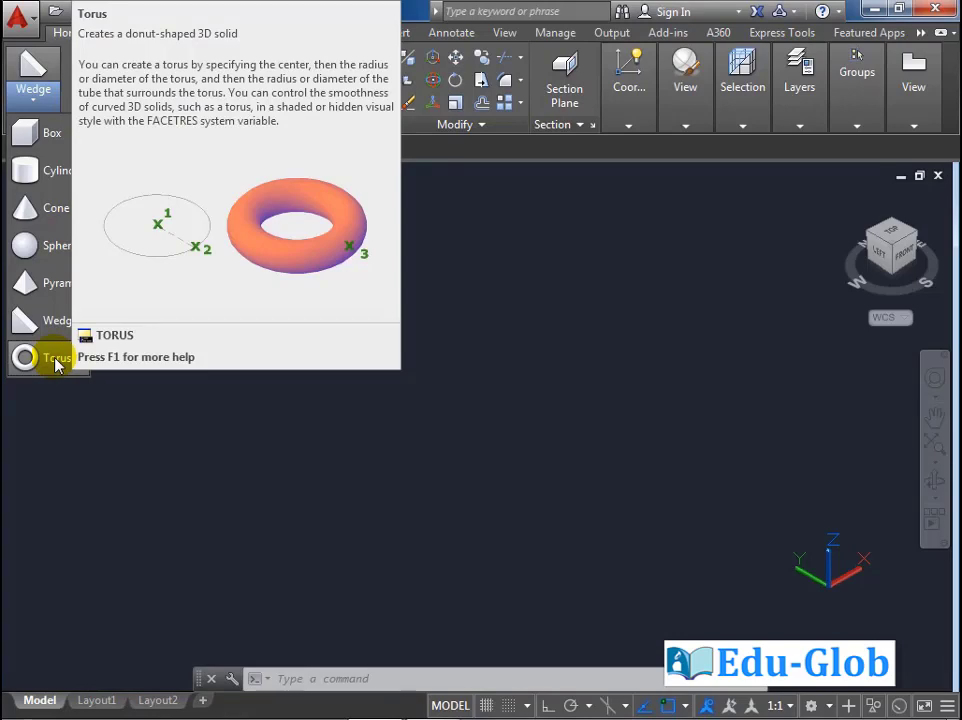
pyautogui.click(55, 360)
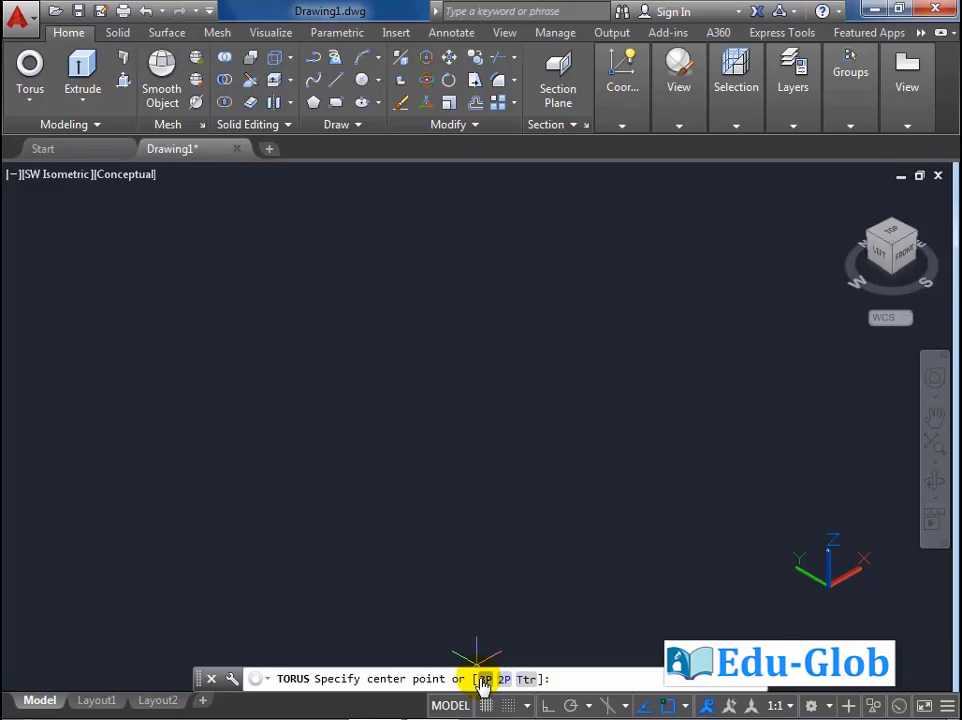
pyautogui.click(481, 680)
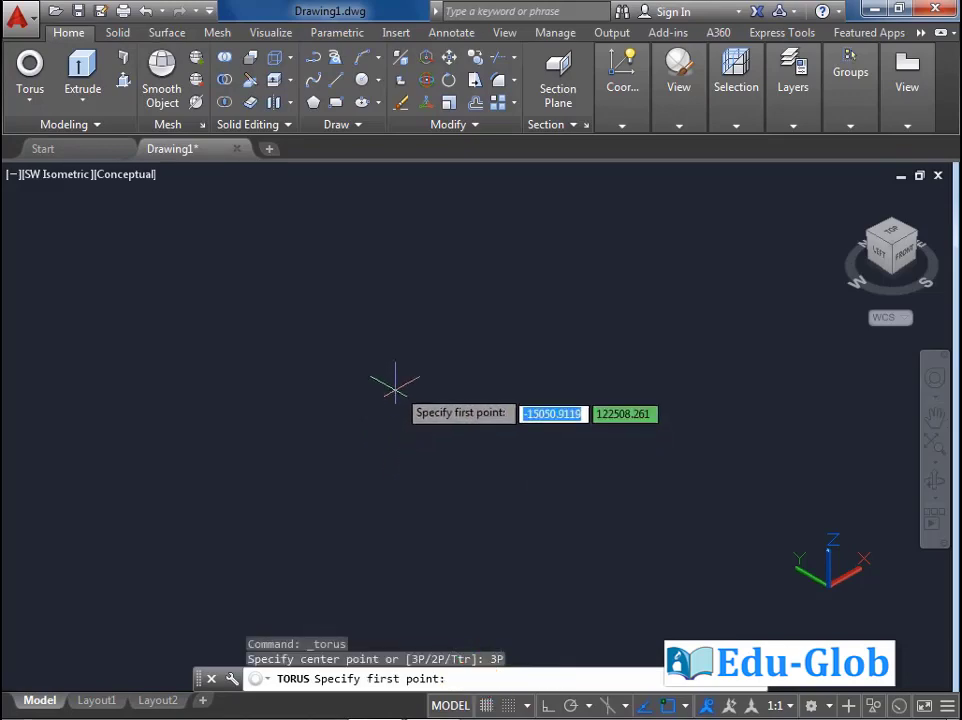
pyautogui.click(443, 372)
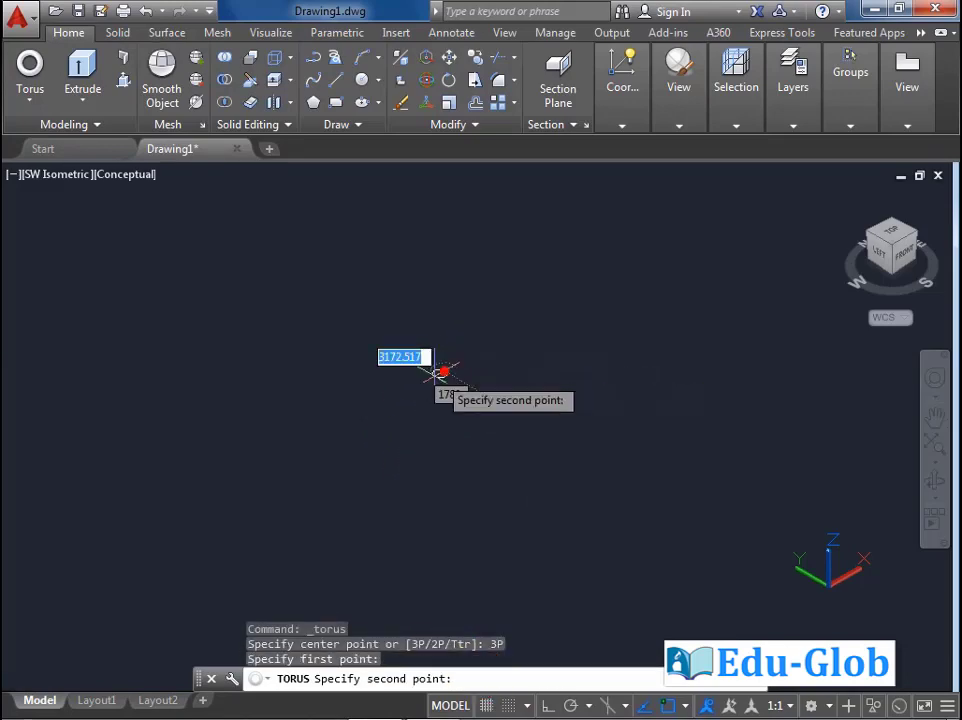
pyautogui.click(271, 405)
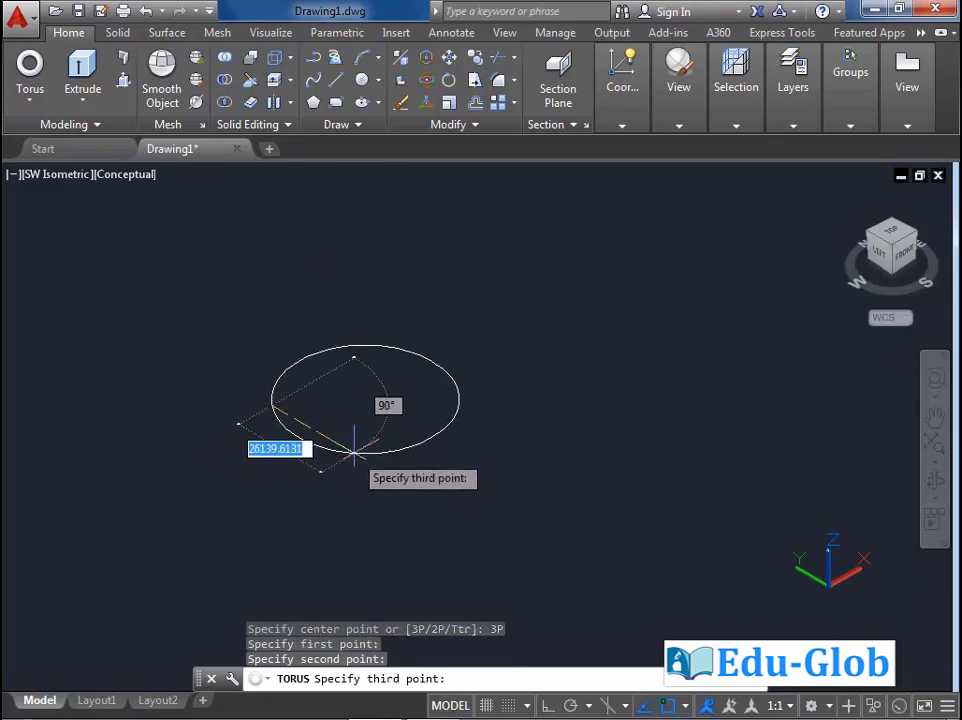
pyautogui.click(354, 447)
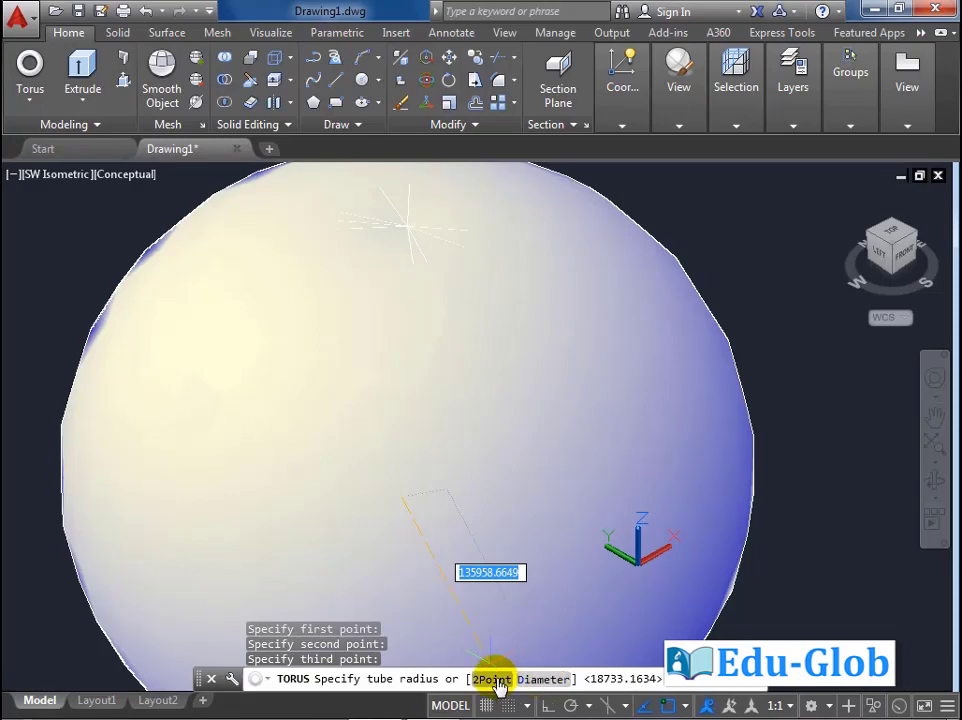
# - Set the torus tube radius from two picked points with the 2Point option
pyautogui.click(493, 679)
pyautogui.scroll(-4, 449, 449)
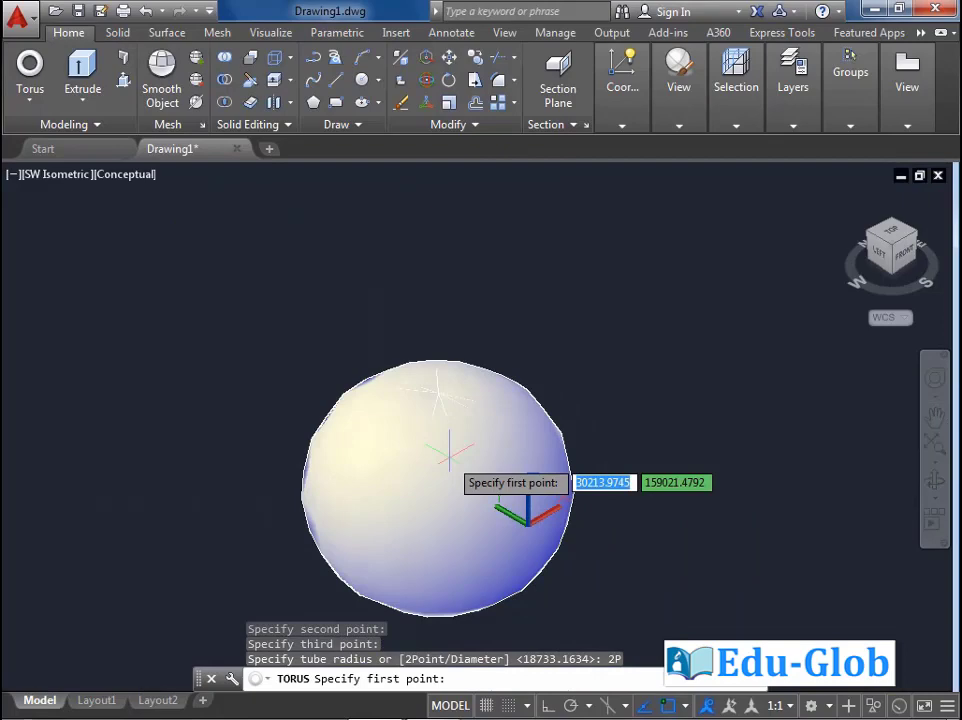
pyautogui.click(449, 449)
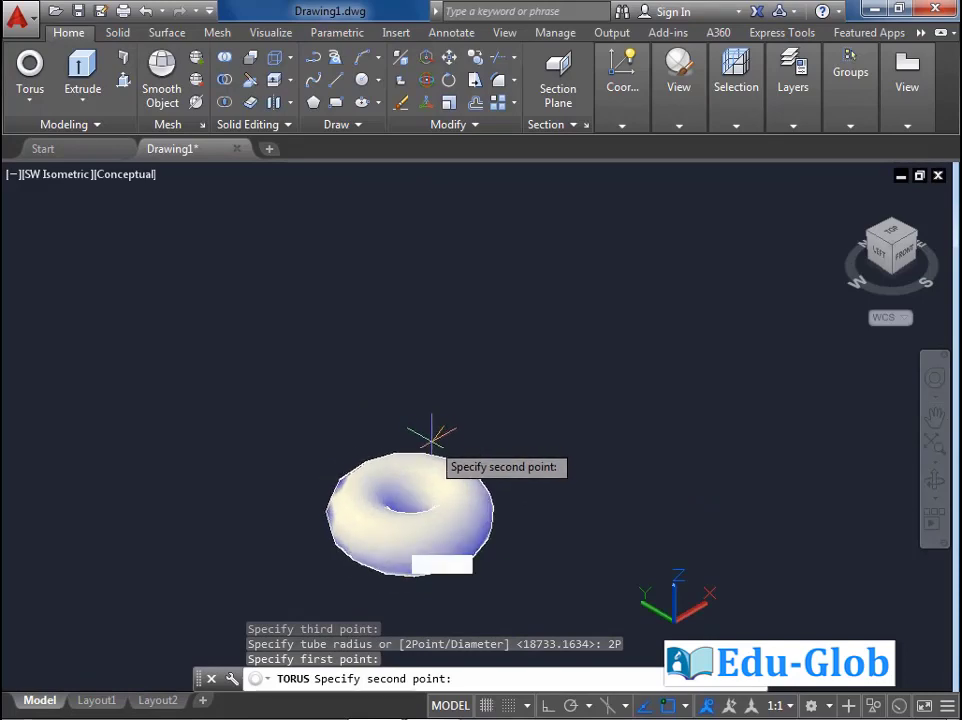
pyautogui.click(431, 437)
pyautogui.scroll(3, 431, 437)
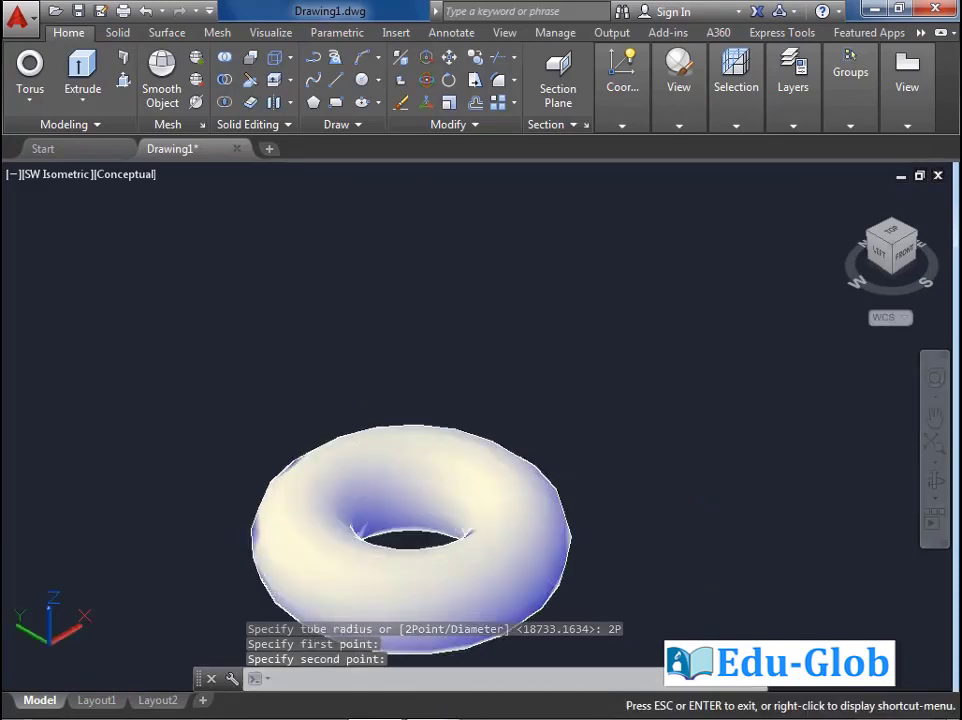
pyautogui.scroll(2, 486, 433)
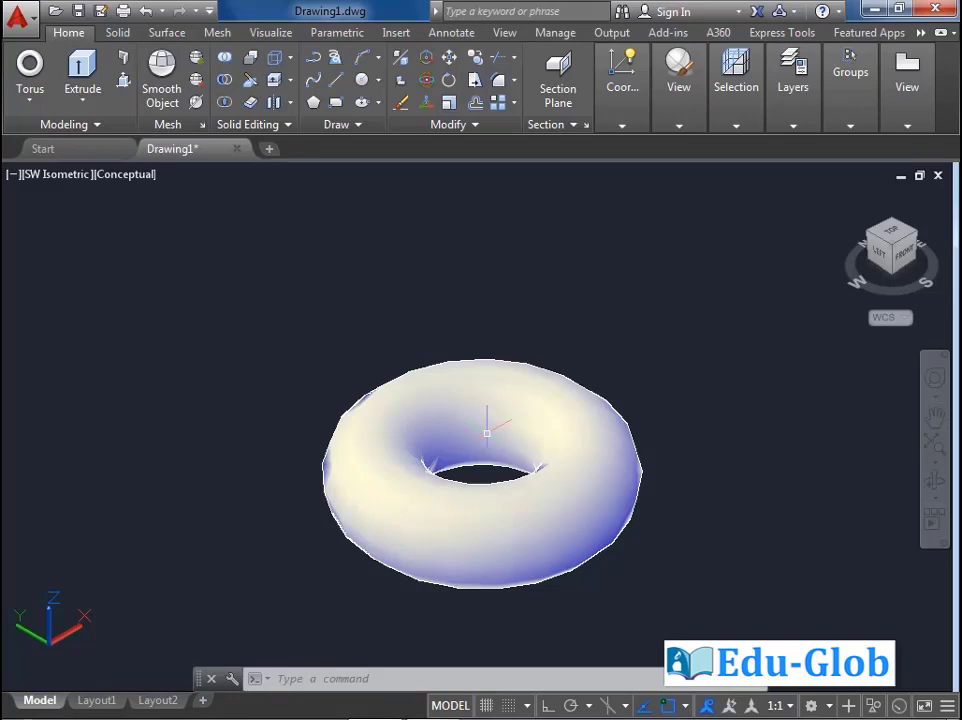
# - Delete the torus and draw a new one from two 2P diameter end points and a picked tube diameter
pyautogui.click(486, 433)
pyautogui.press('Delete')
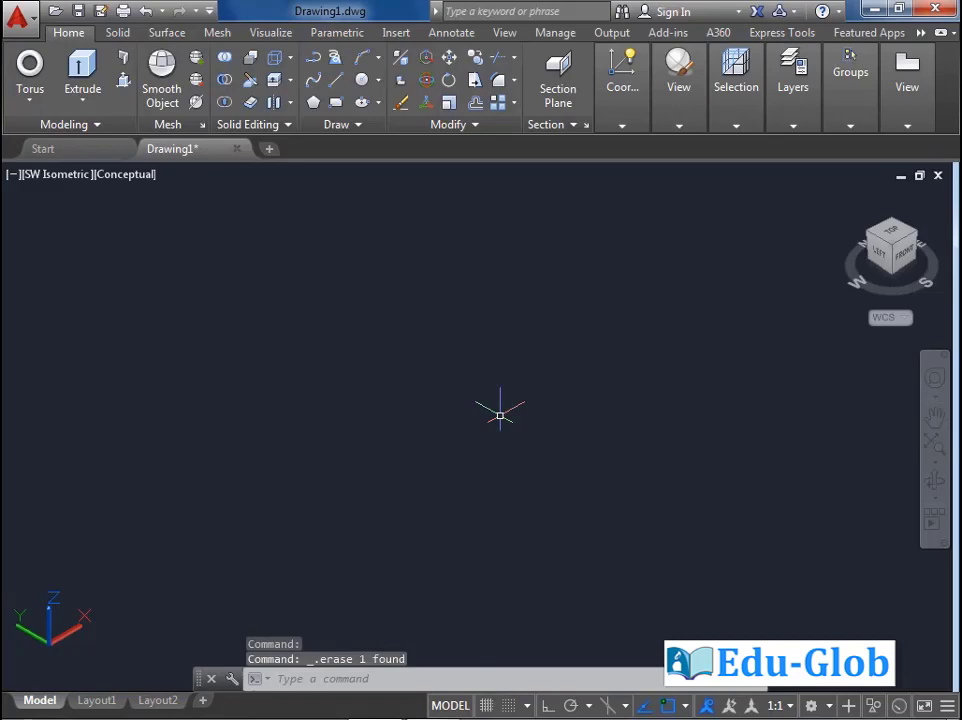
pyautogui.click(30, 65)
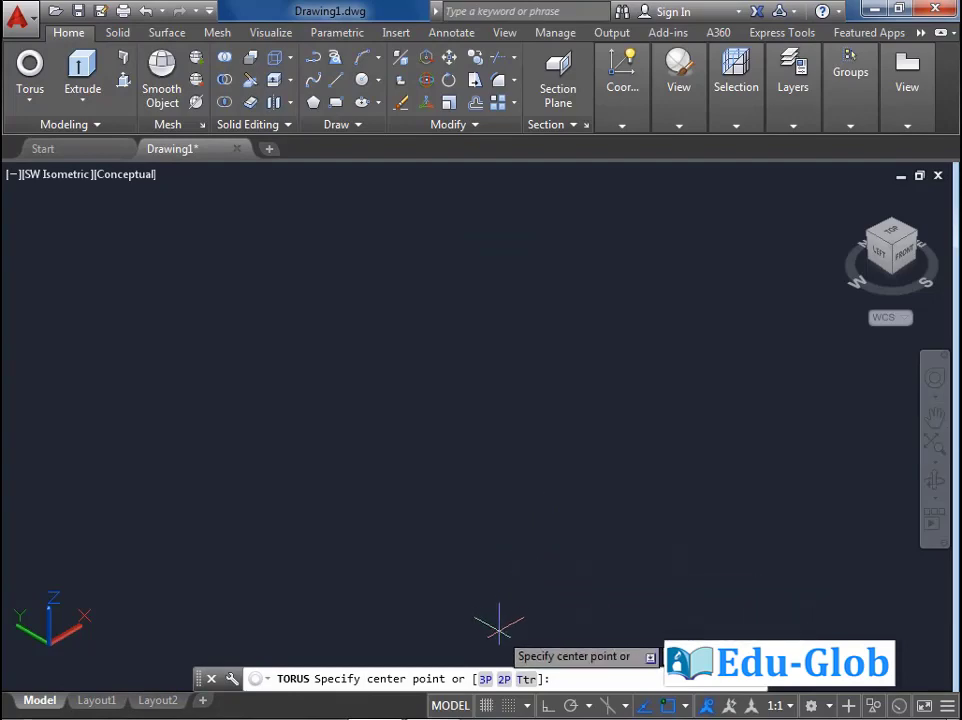
pyautogui.click(504, 679)
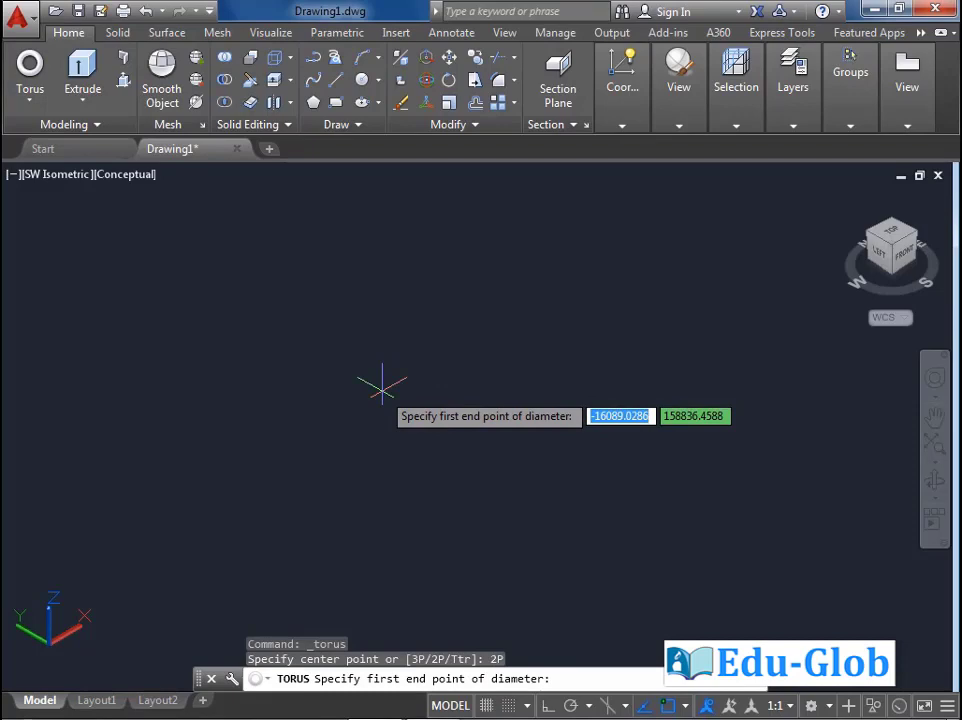
pyautogui.click(451, 373)
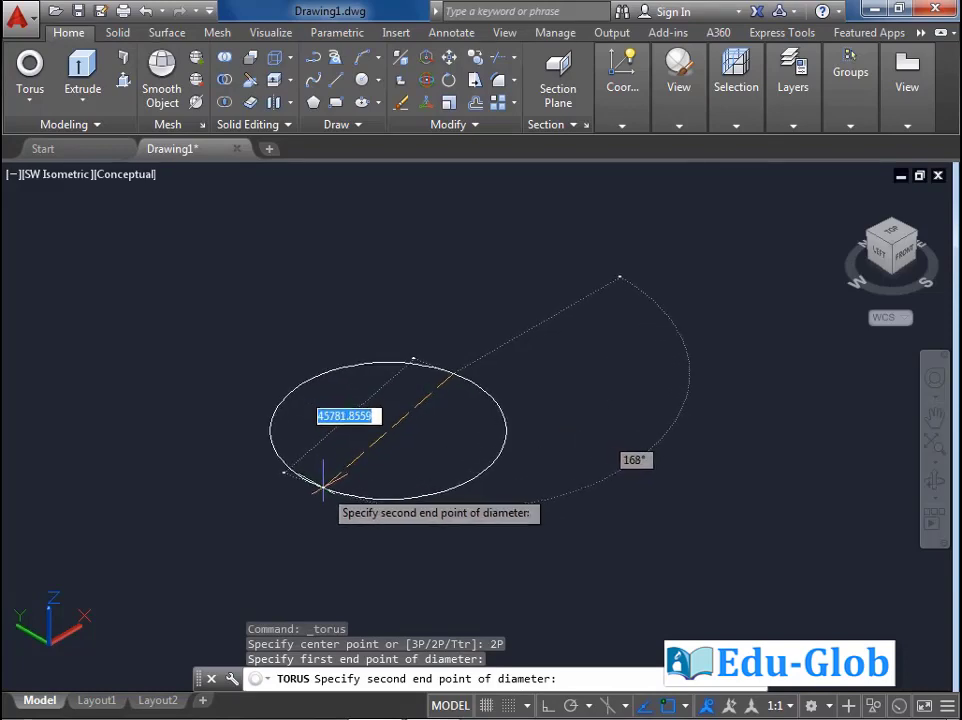
pyautogui.click(323, 486)
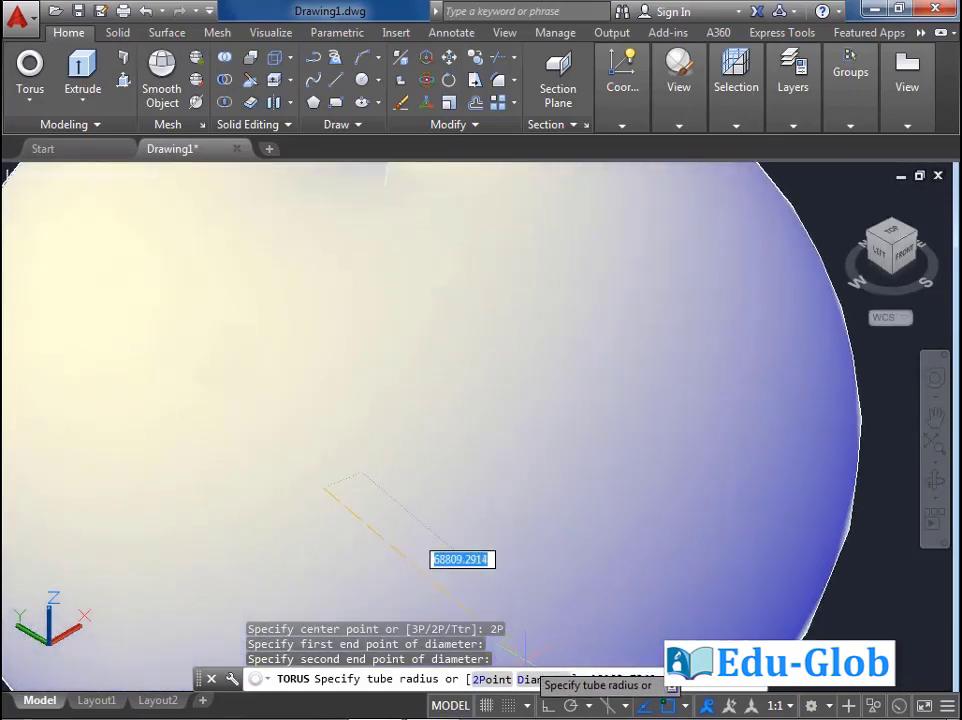
pyautogui.click(528, 679)
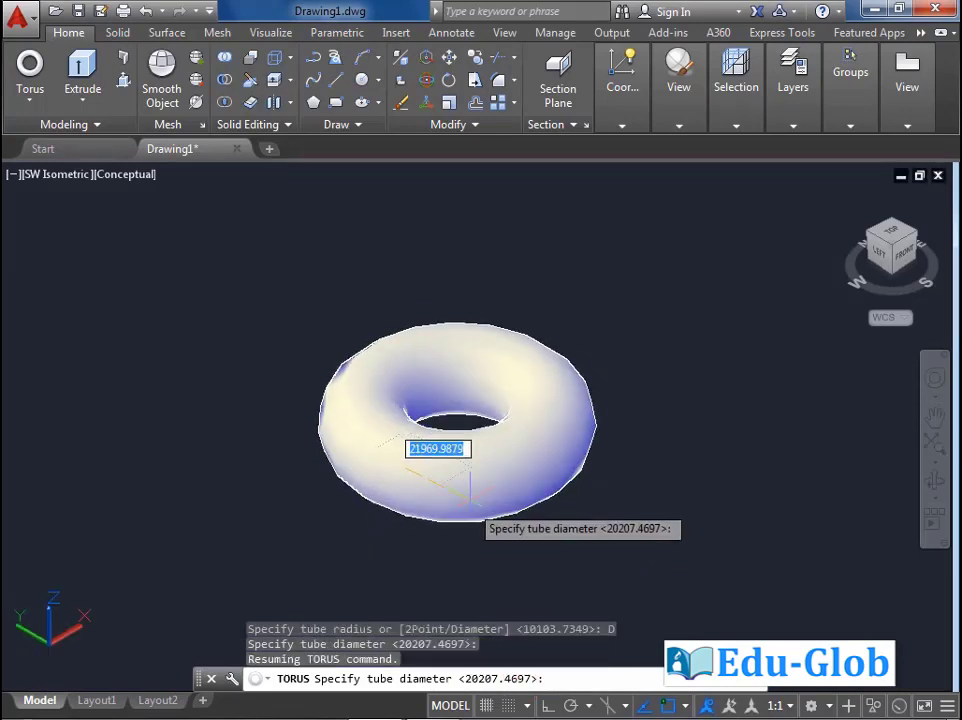
pyautogui.click(468, 490)
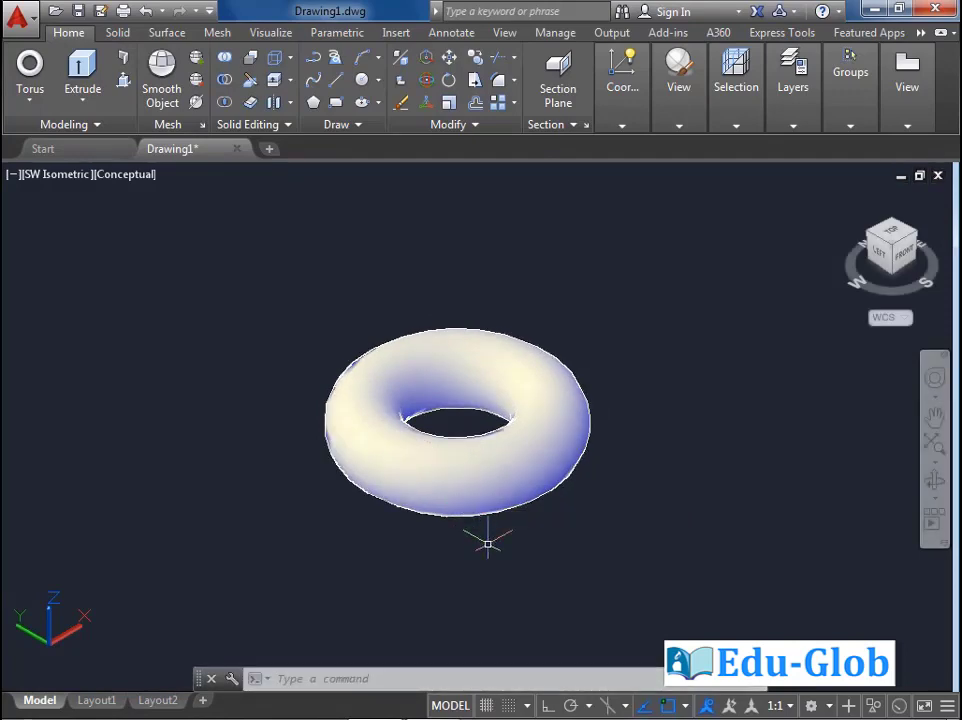
# - Delete the torus and draw a new one from a centre point, ring radius and tube radius
pyautogui.click(492, 481)
pyautogui.press('Delete')
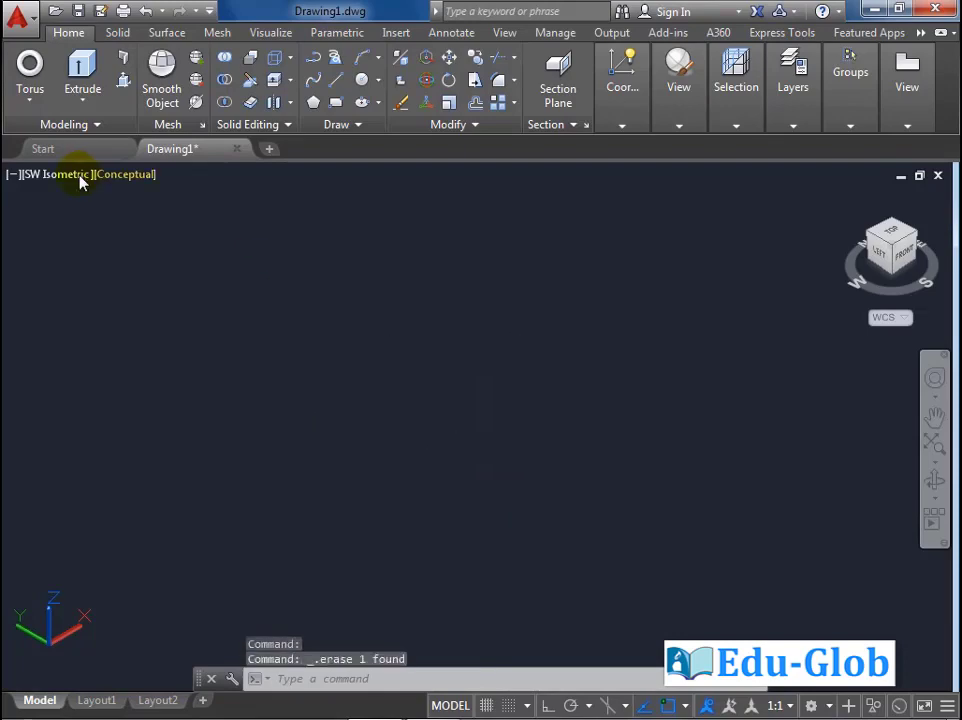
pyautogui.click(33, 82)
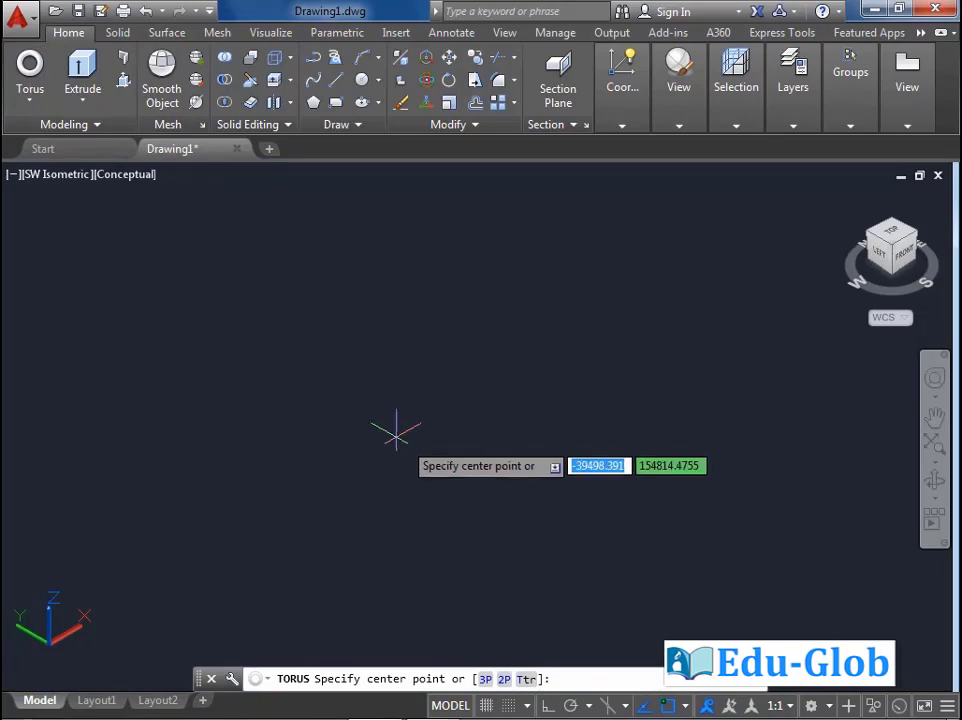
pyautogui.click(425, 487)
pyautogui.click(447, 400)
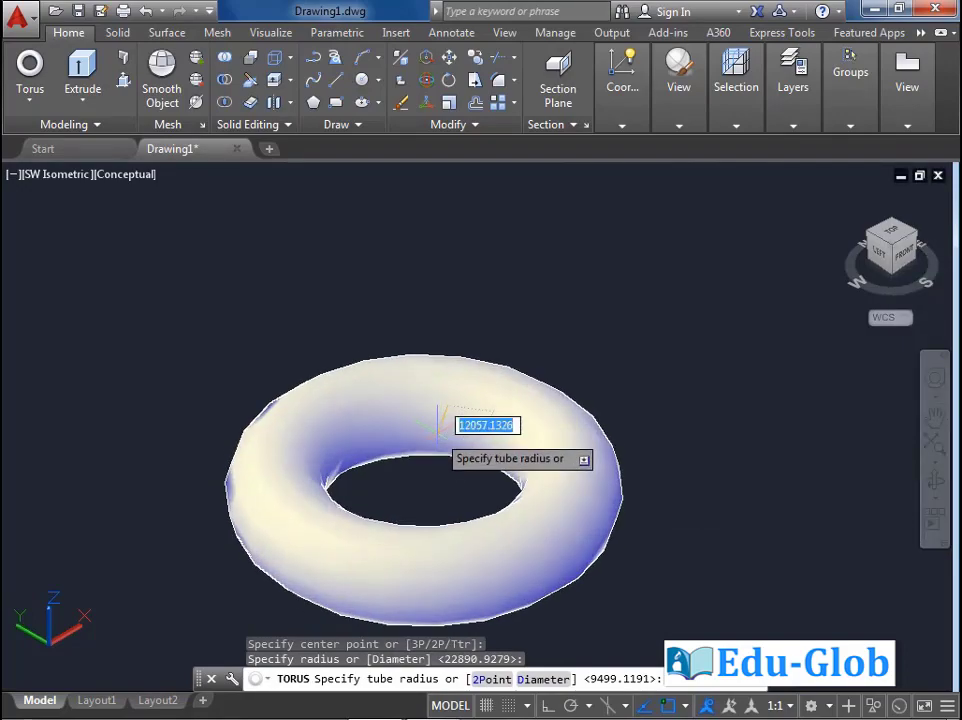
pyautogui.click(437, 428)
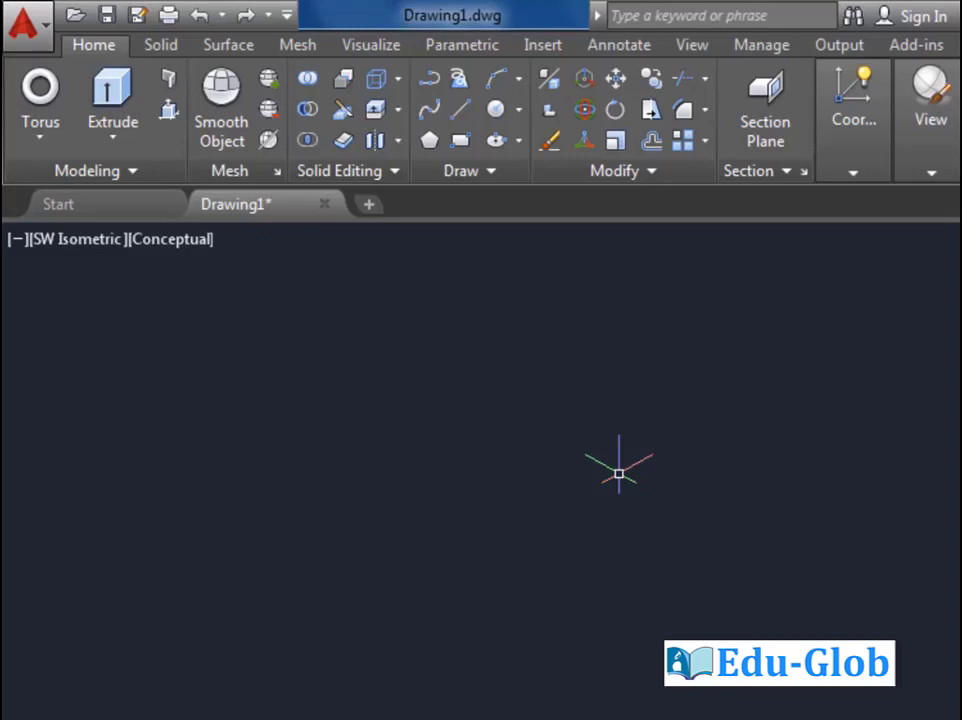
# - Draw a rectangle with REC from two picked corners and recentre the view on it
pyautogui.write('rec')
pyautogui.press('Return')
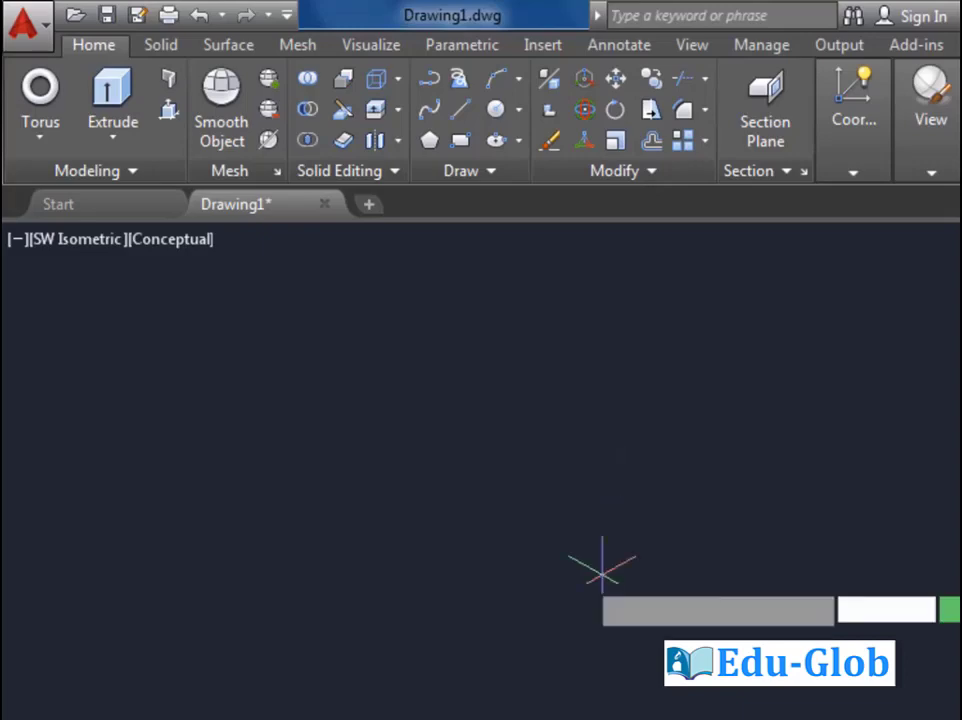
pyautogui.click(516, 632)
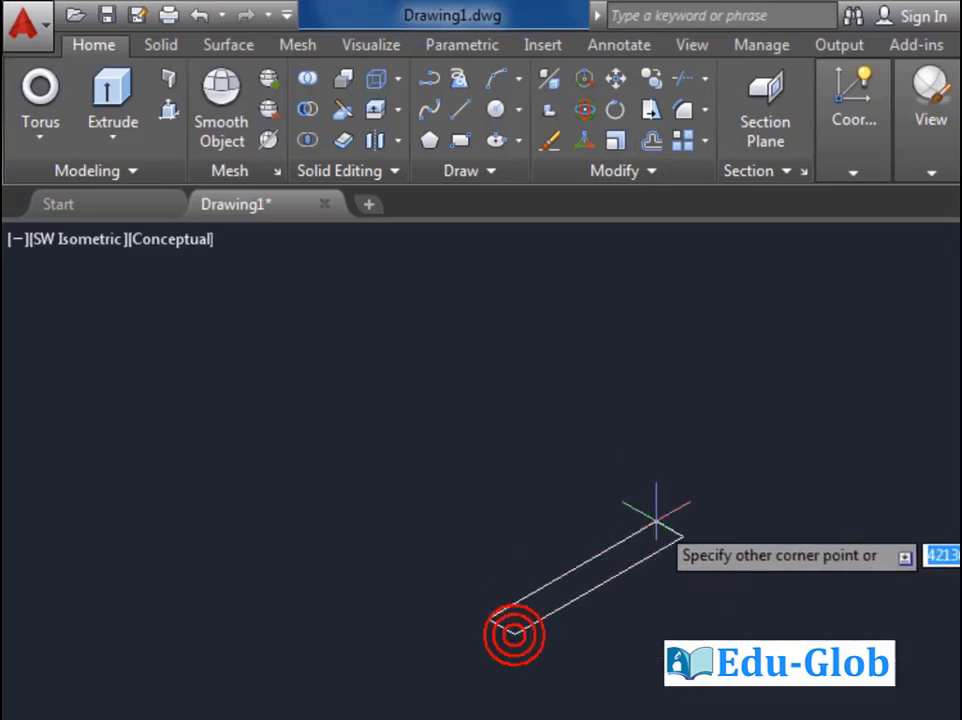
pyautogui.click(489, 433)
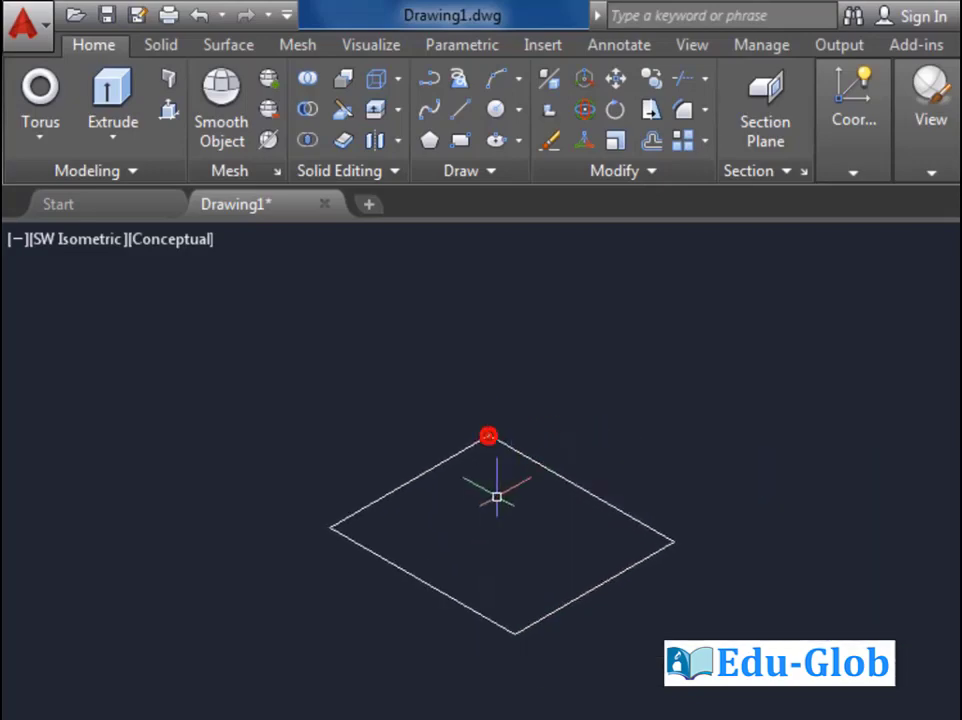
pyautogui.moveTo(498, 496); pyautogui.dragTo(542, 561, button='middle')
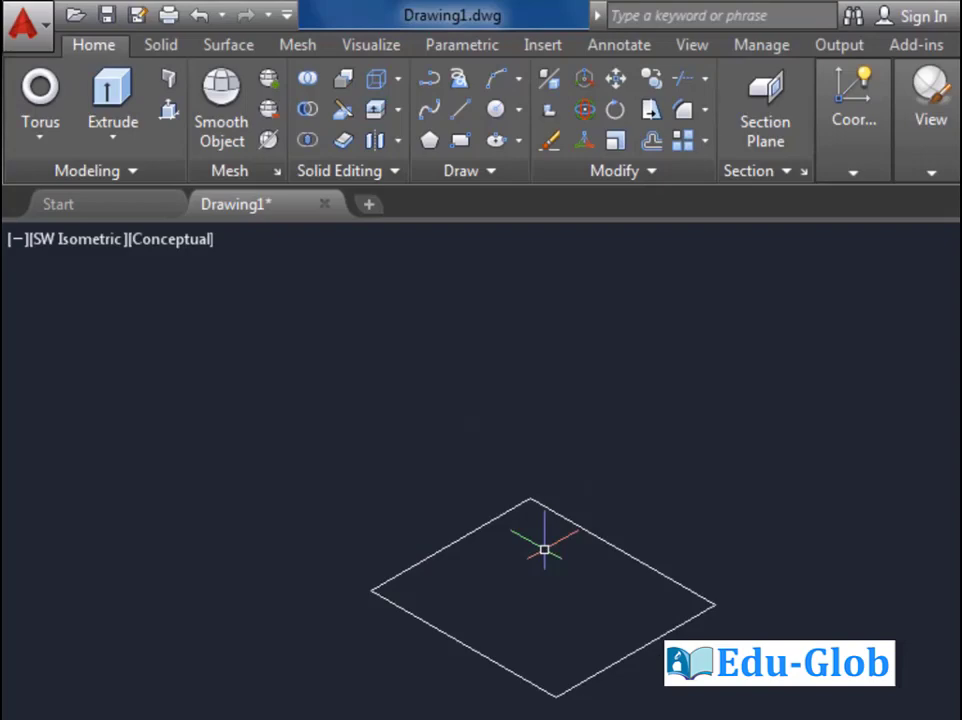
# - Extrude the rectangle into a solid box with a picked height, then delete the box
pyautogui.click(107, 90)
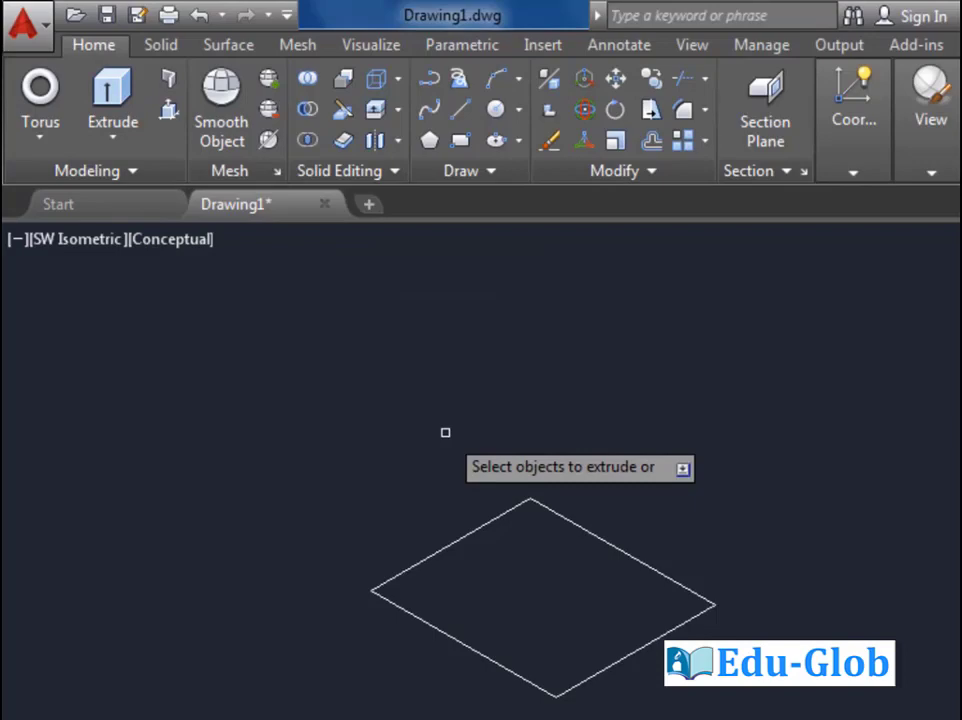
pyautogui.click(459, 538)
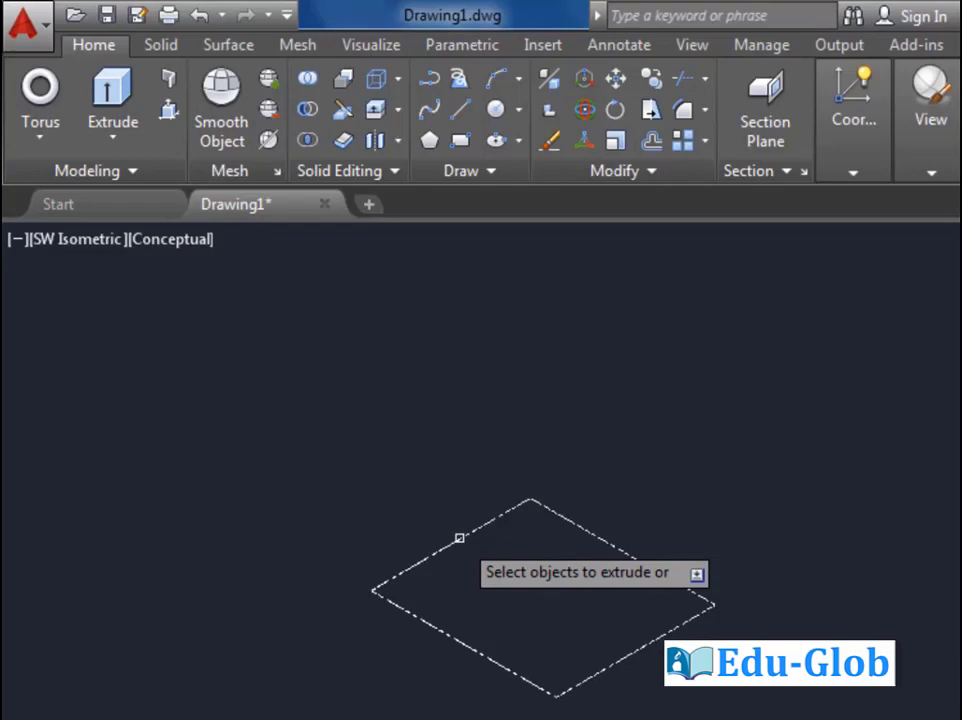
pyautogui.press('Return')
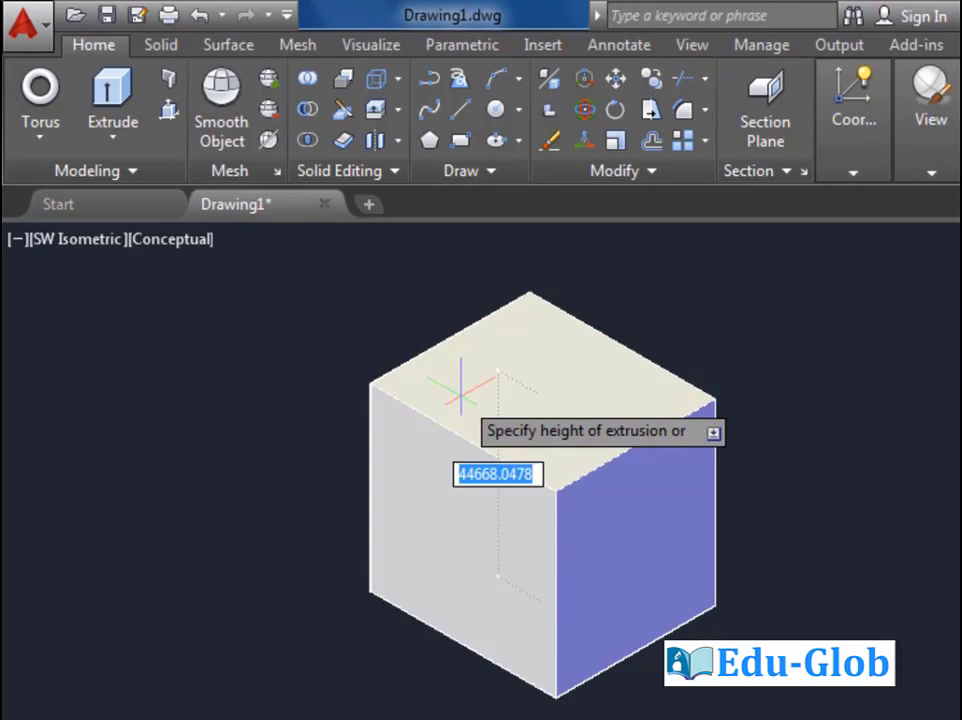
pyautogui.click(468, 300)
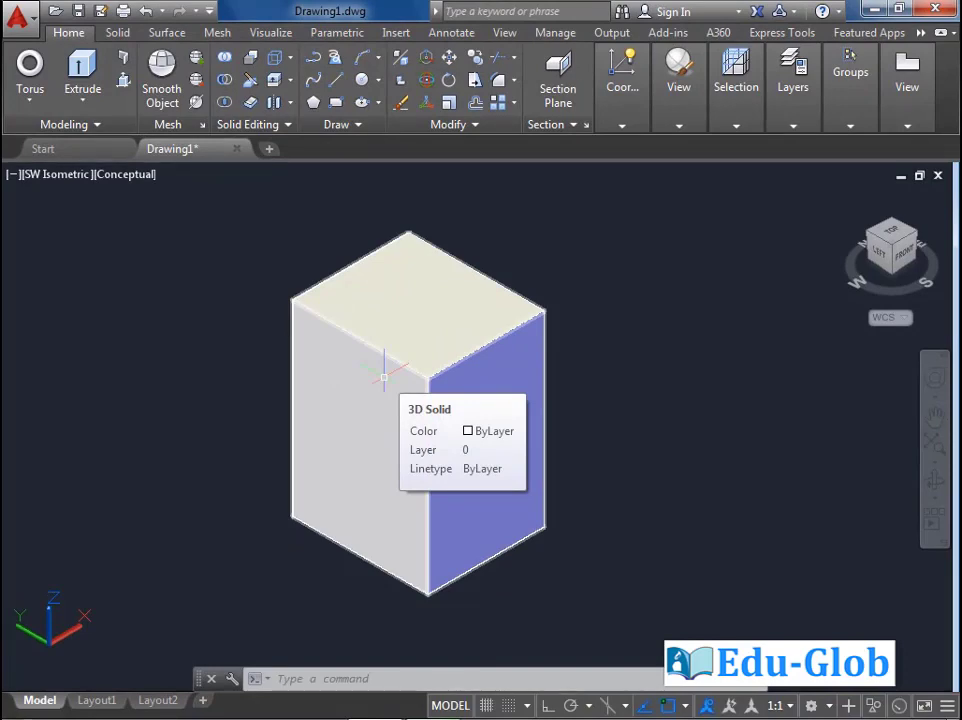
pyautogui.click(384, 378)
pyautogui.press('Delete')
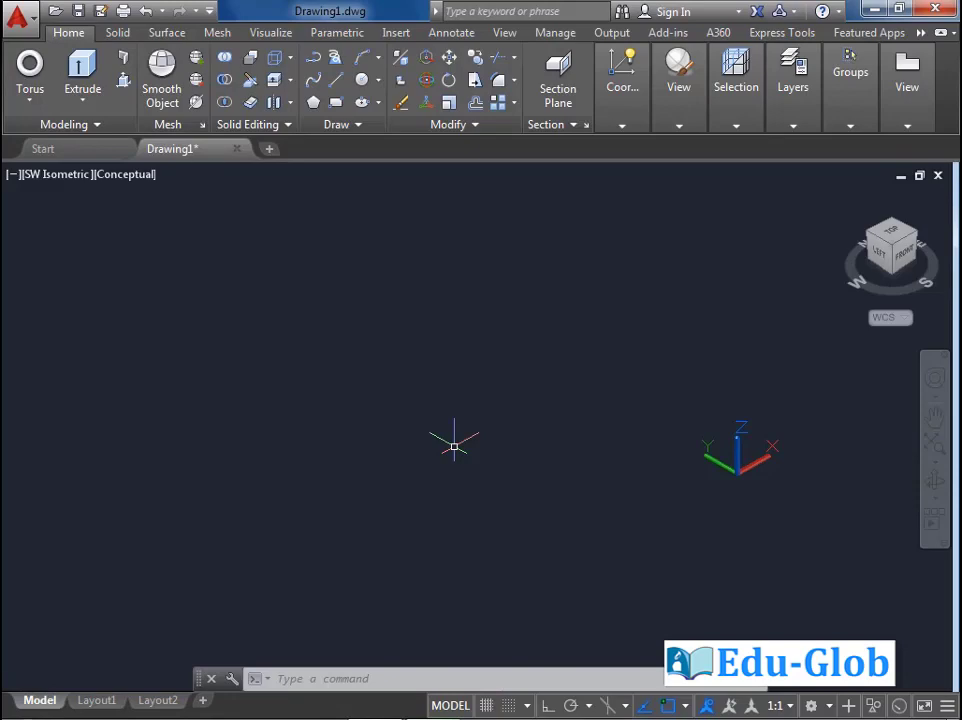
# - Draw a new rectangle with REC from two picked corners
pyautogui.write('rec')
pyautogui.press('Return')
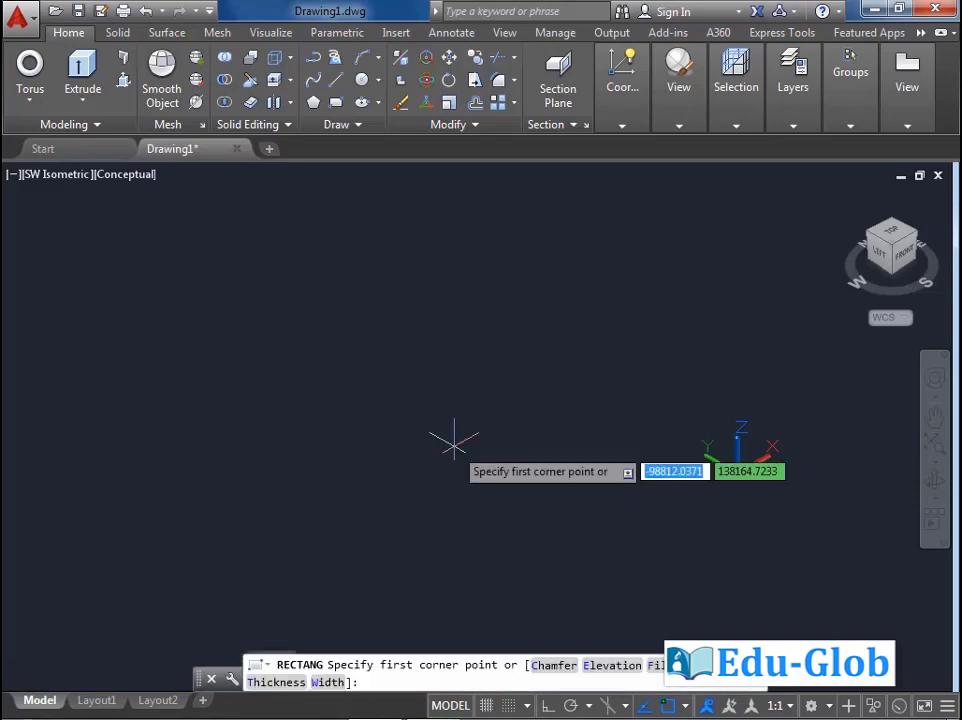
pyautogui.click(359, 456)
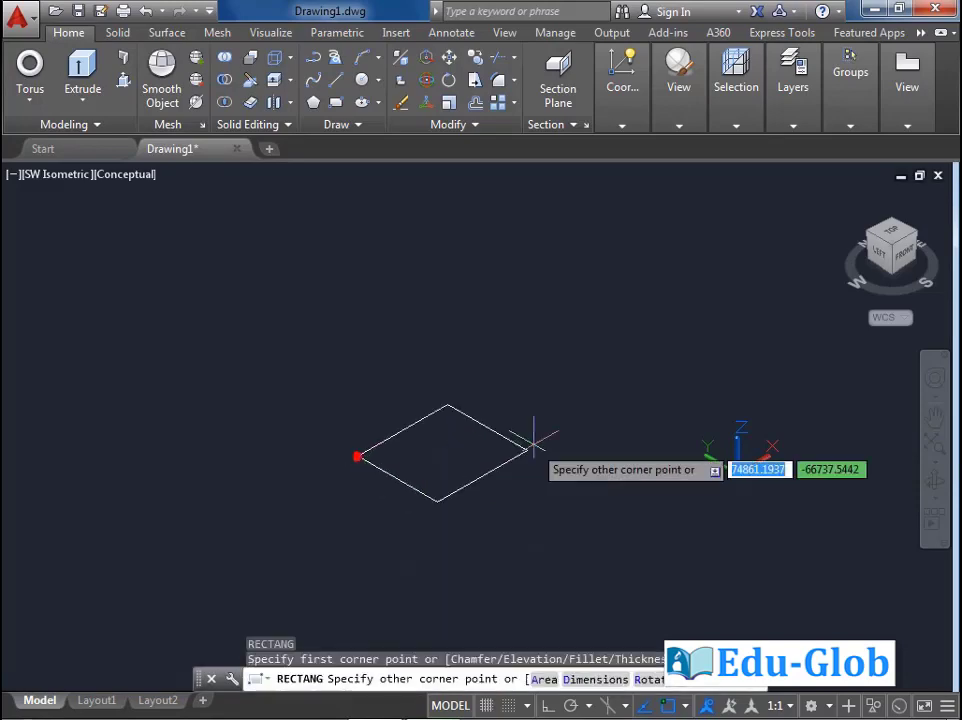
pyautogui.click(606, 452)
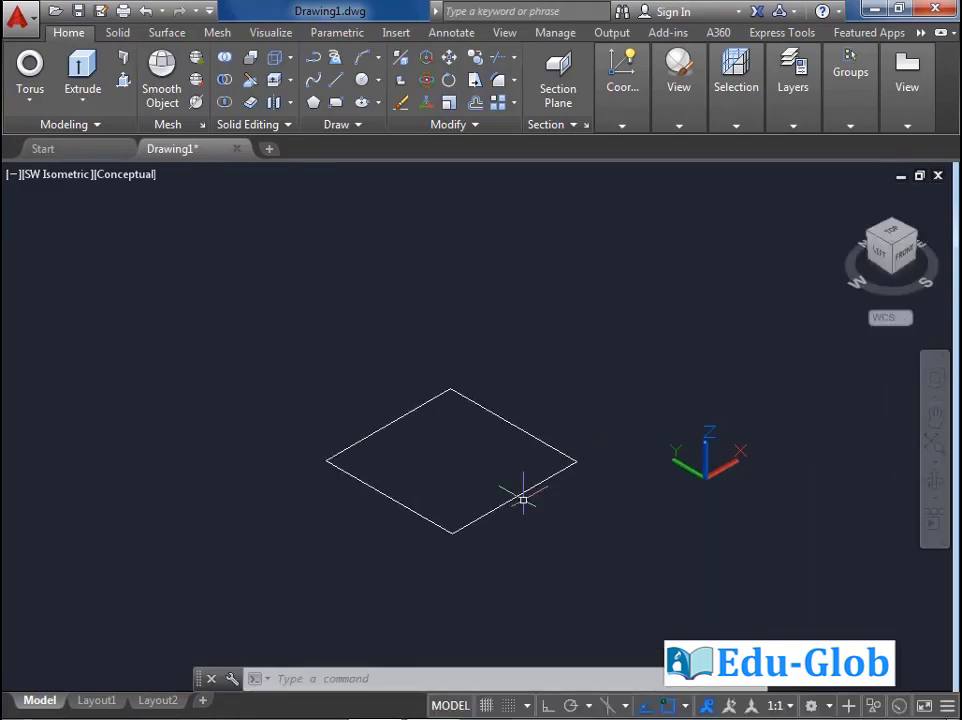
# - Extrude the rectangle in Surface mode to a picked height, then undo the surface extrusion
pyautogui.click(83, 72)
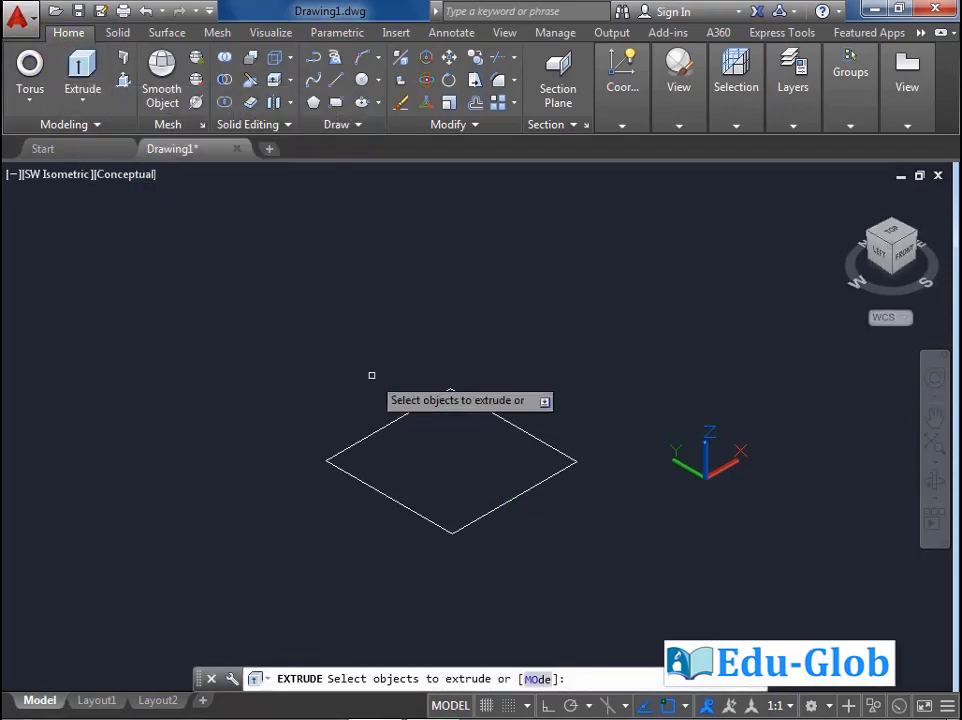
pyautogui.click(538, 679)
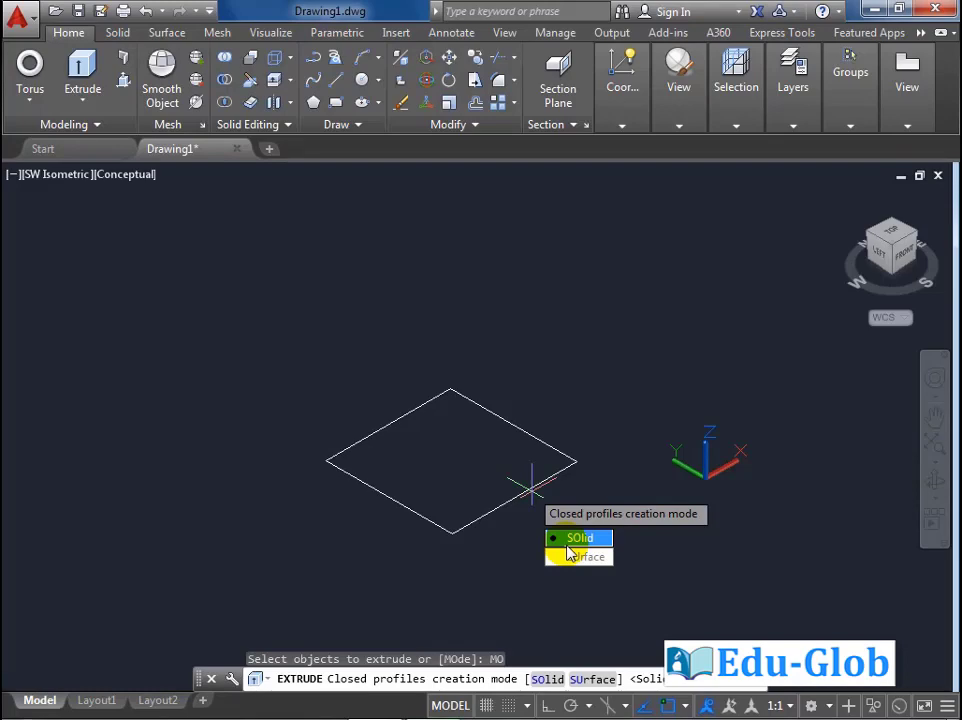
pyautogui.click(575, 556)
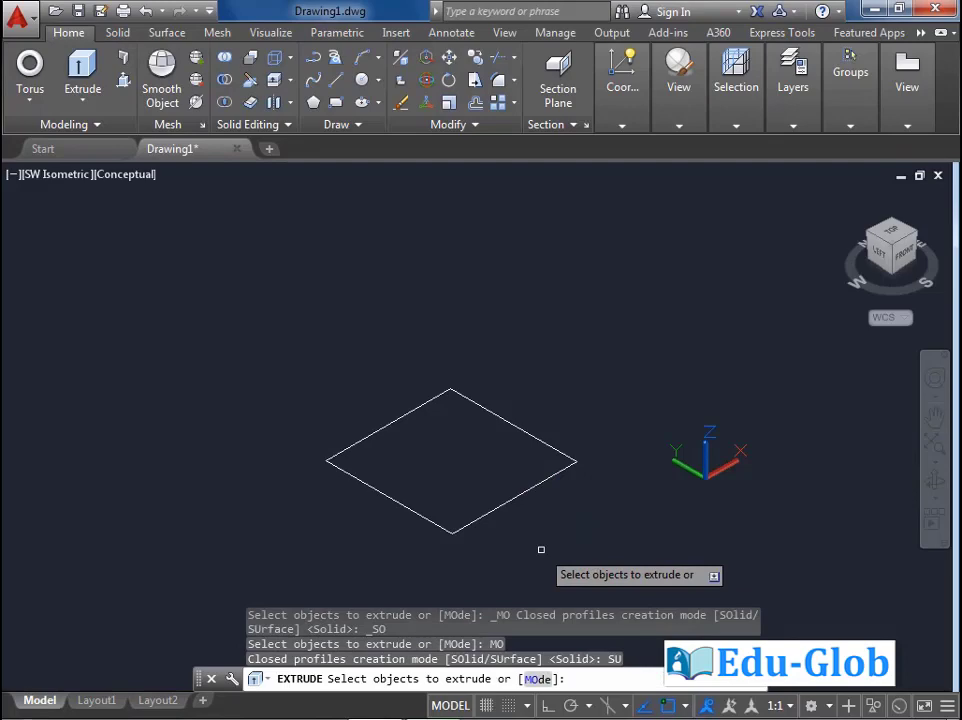
pyautogui.click(513, 497)
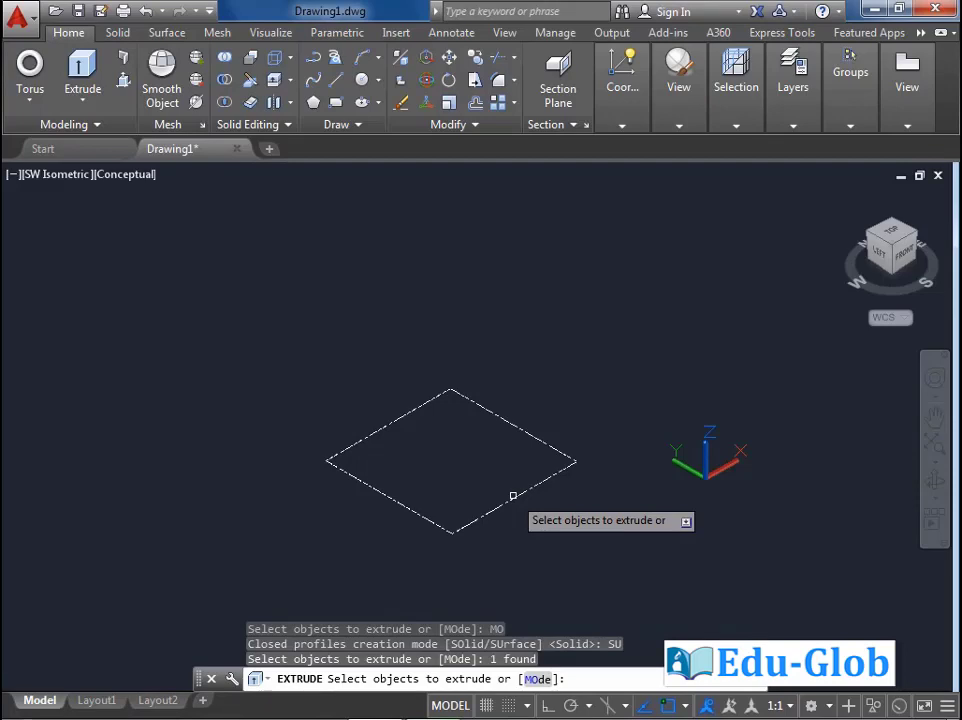
pyautogui.press('Return')
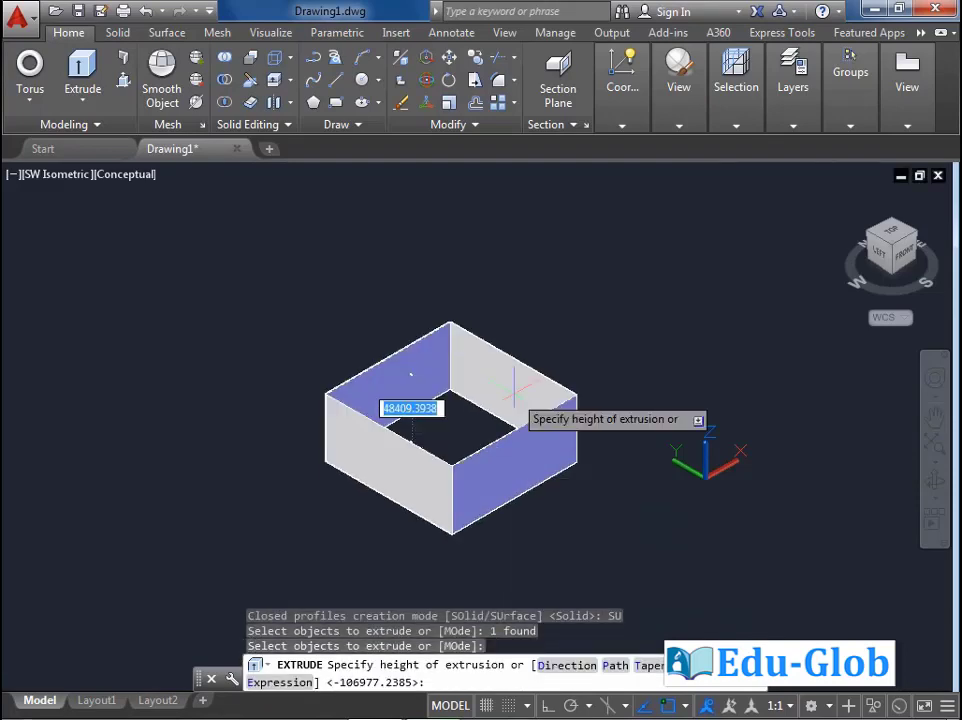
pyautogui.click(506, 345)
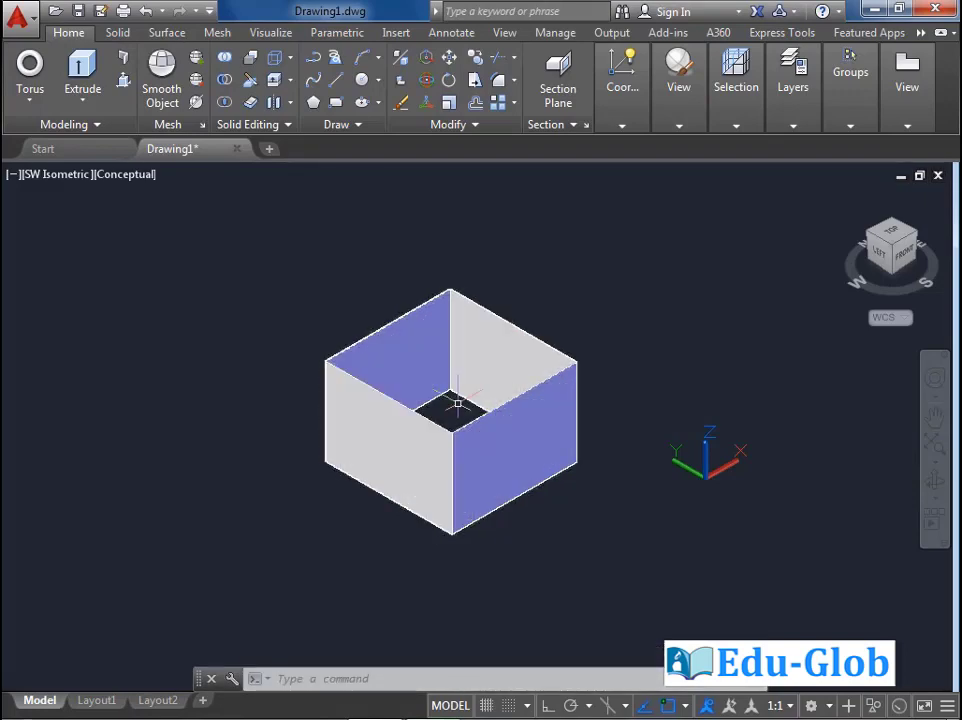
pyautogui.hotkey('ctrl', 'z')
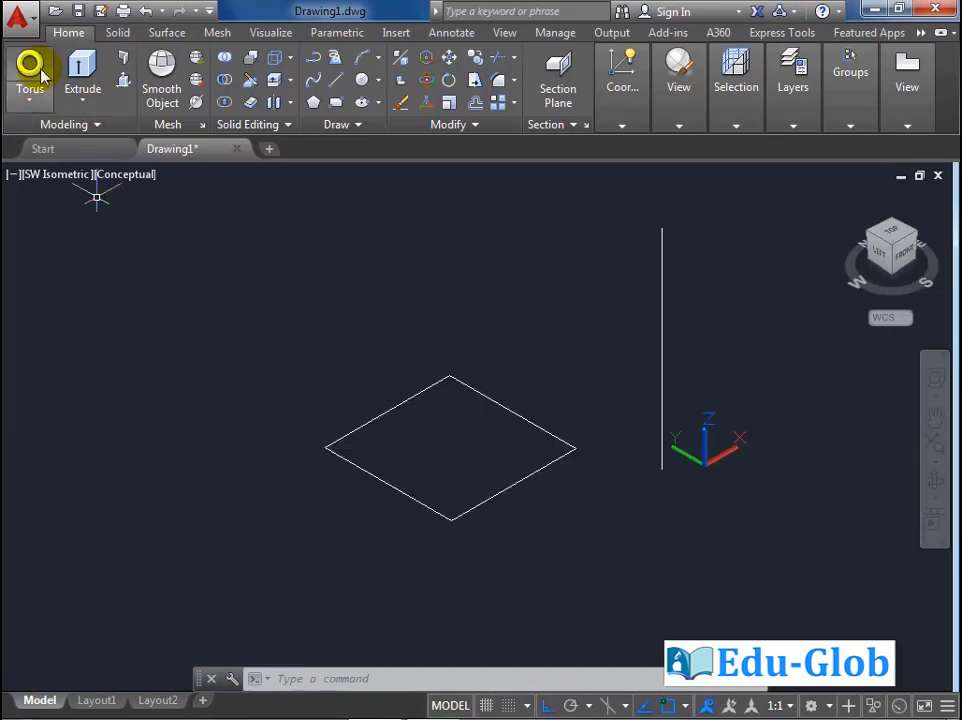
# - Extrude the rectangle with the Direction option, from its bottom corner to a point straight above
pyautogui.click(82, 68)
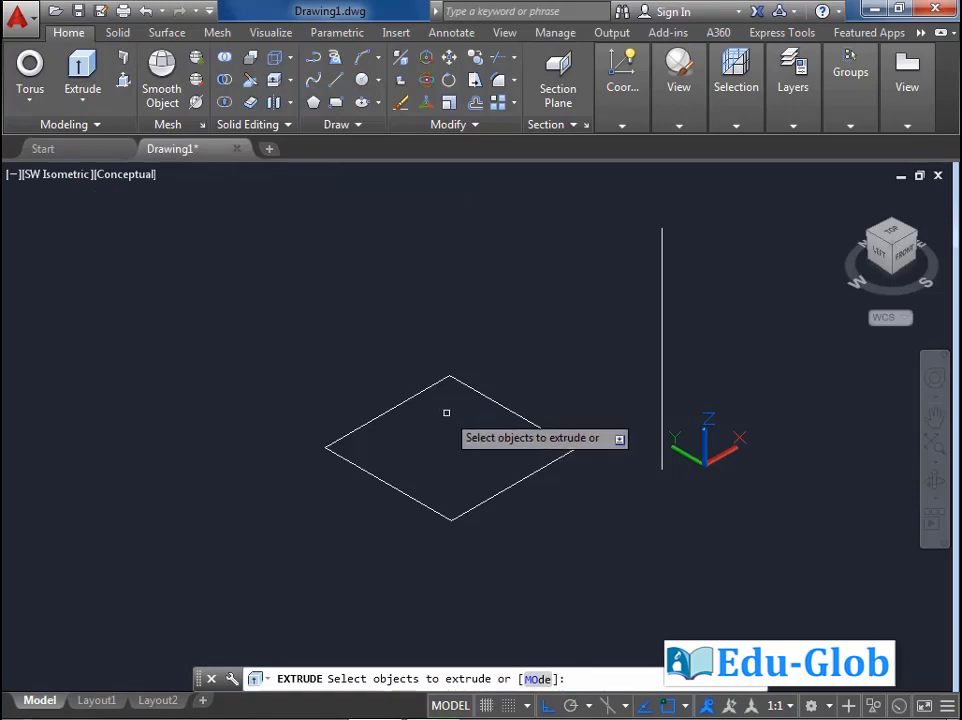
pyautogui.click(414, 396)
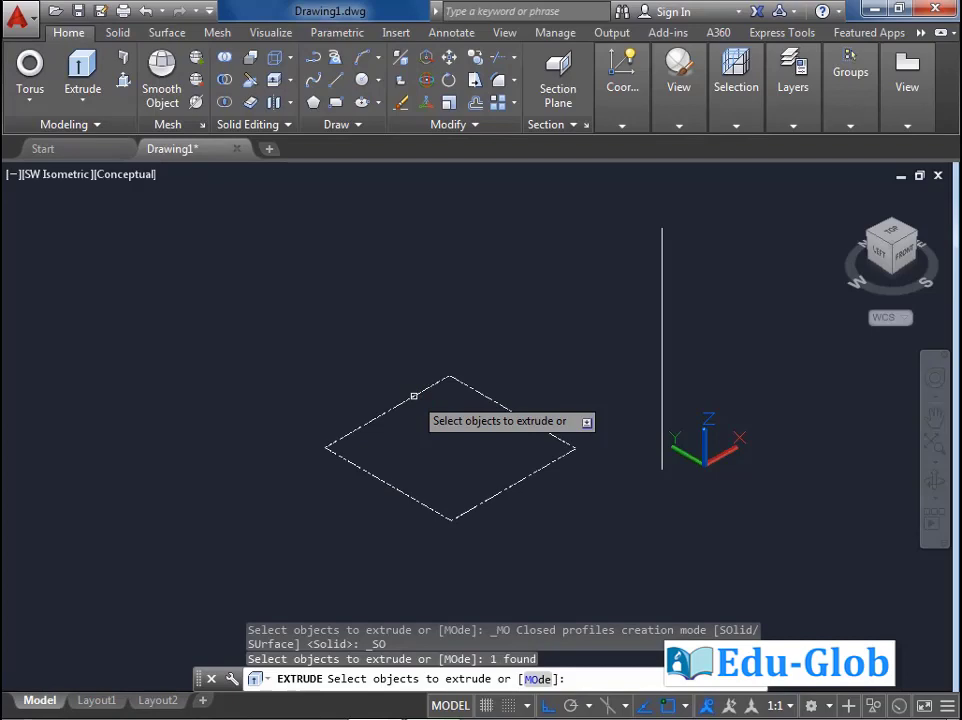
pyautogui.press('Return')
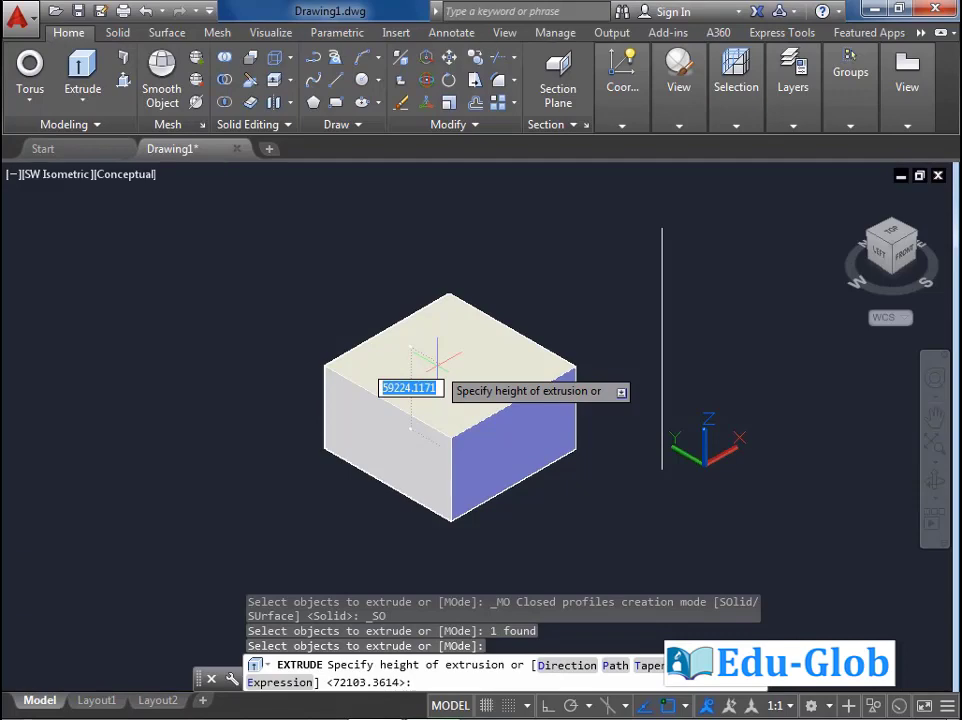
pyautogui.click(553, 664)
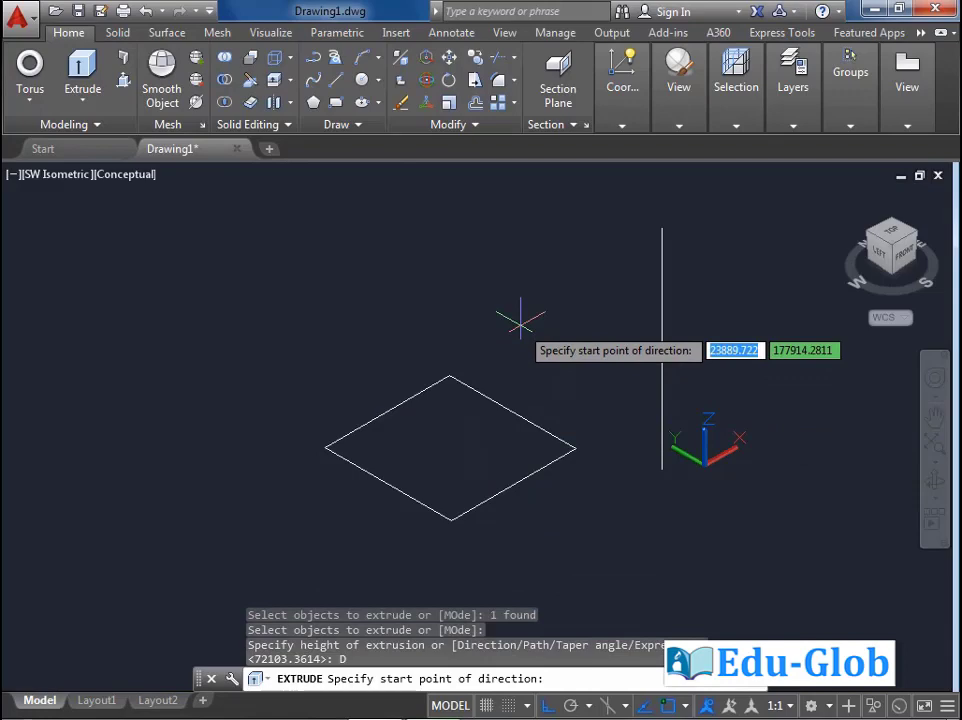
pyautogui.click(451, 520)
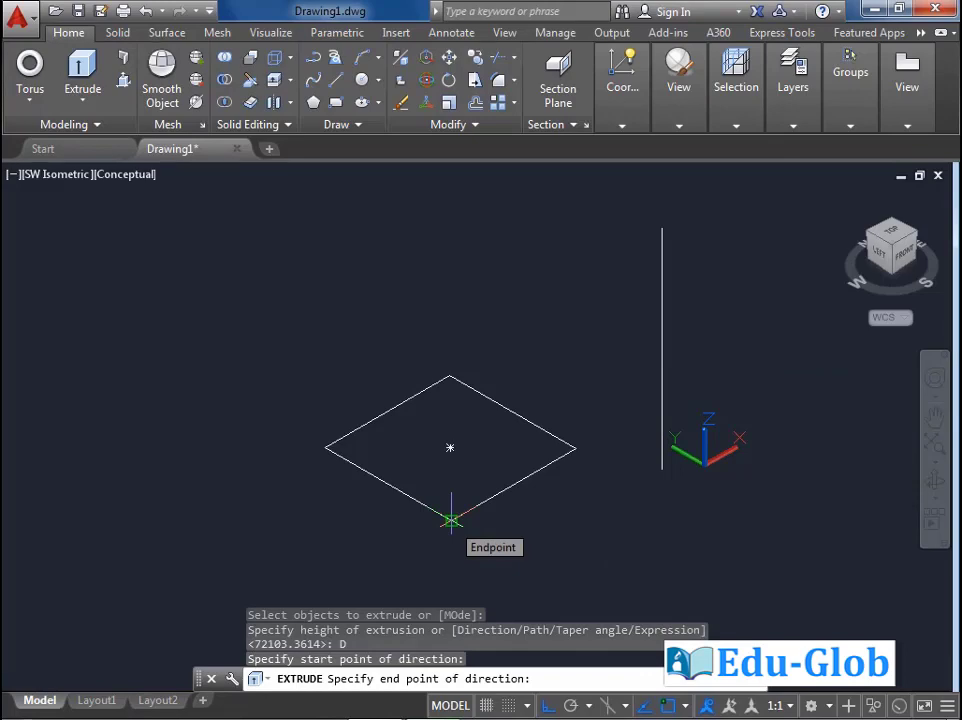
pyautogui.click(451, 268)
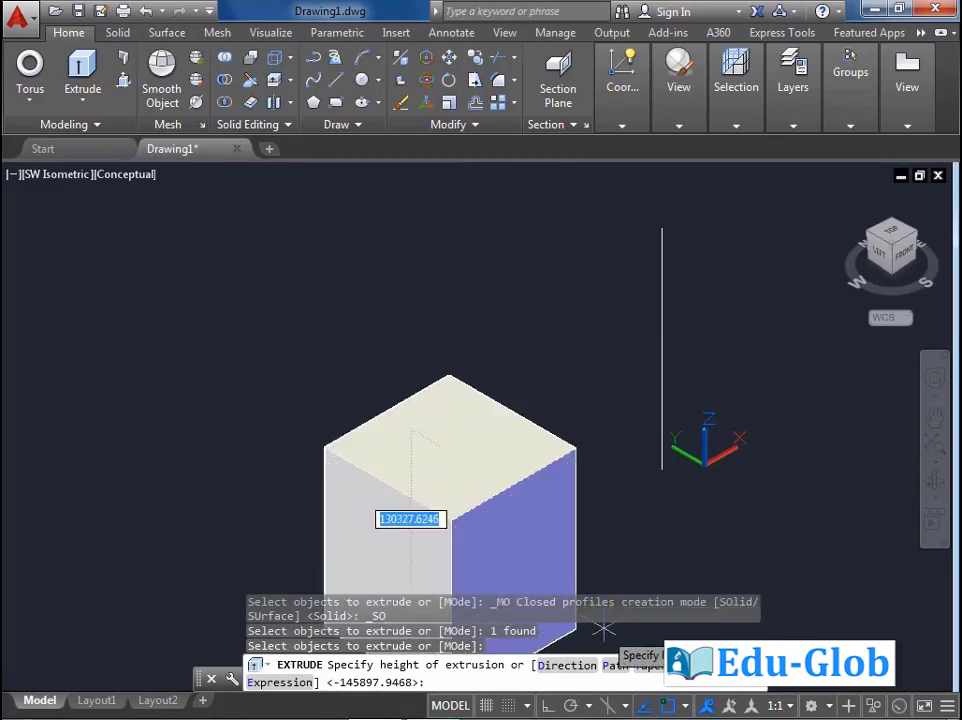
pyautogui.write('P')
pyautogui.press('Return')
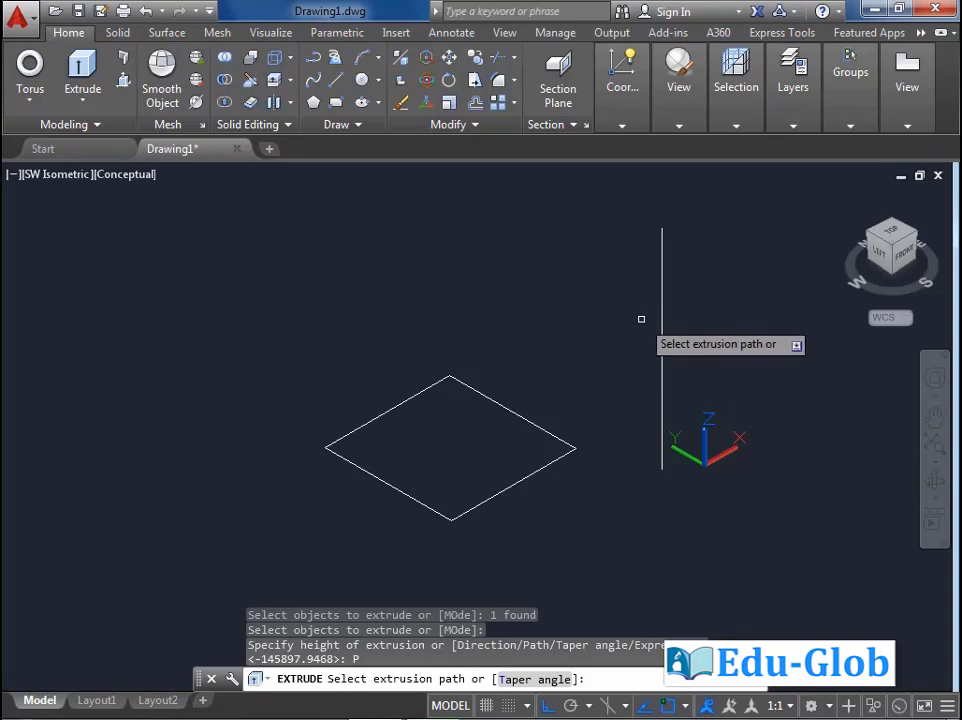
pyautogui.click(661, 323)
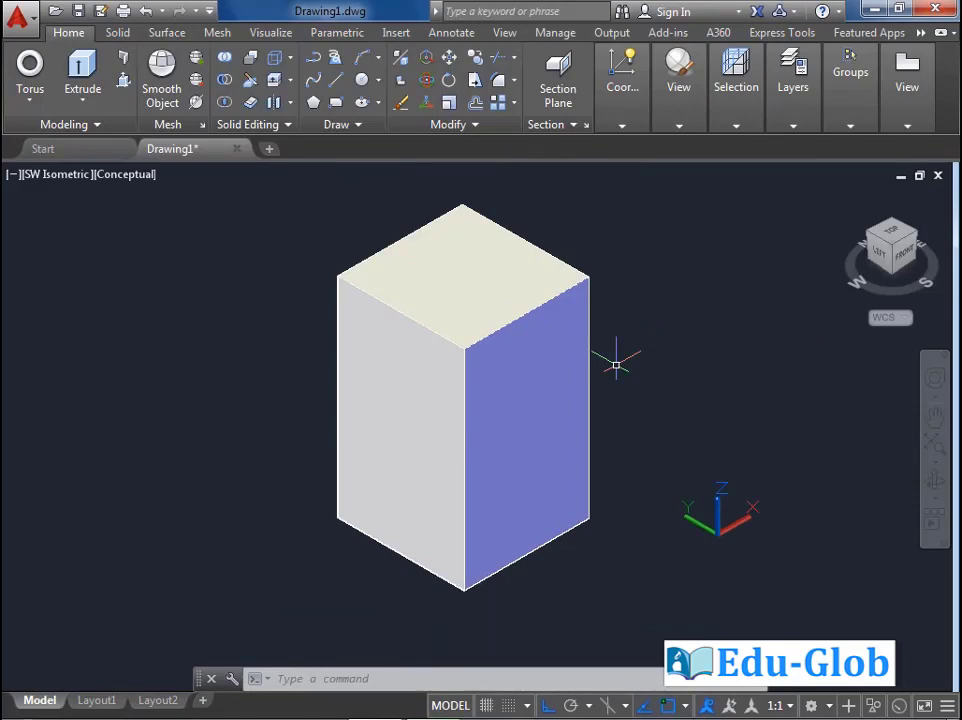
pyautogui.hotkey('ctrl', 'z')
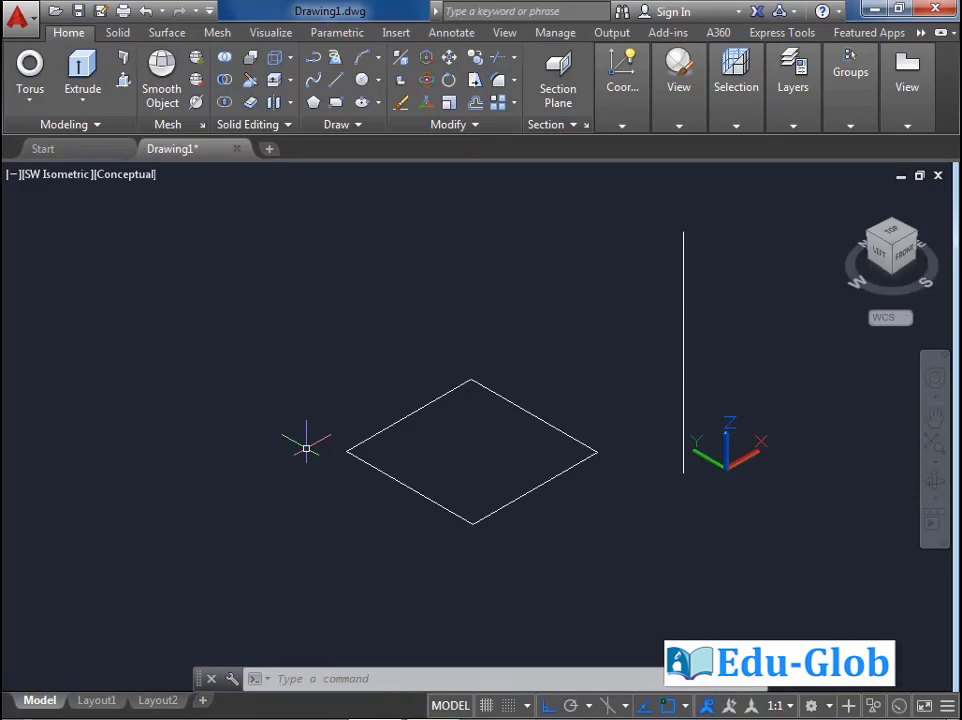
# - Extrude the rectangle with a Taper angle and a picked height into an inward-sloping solid
pyautogui.click(81, 70)
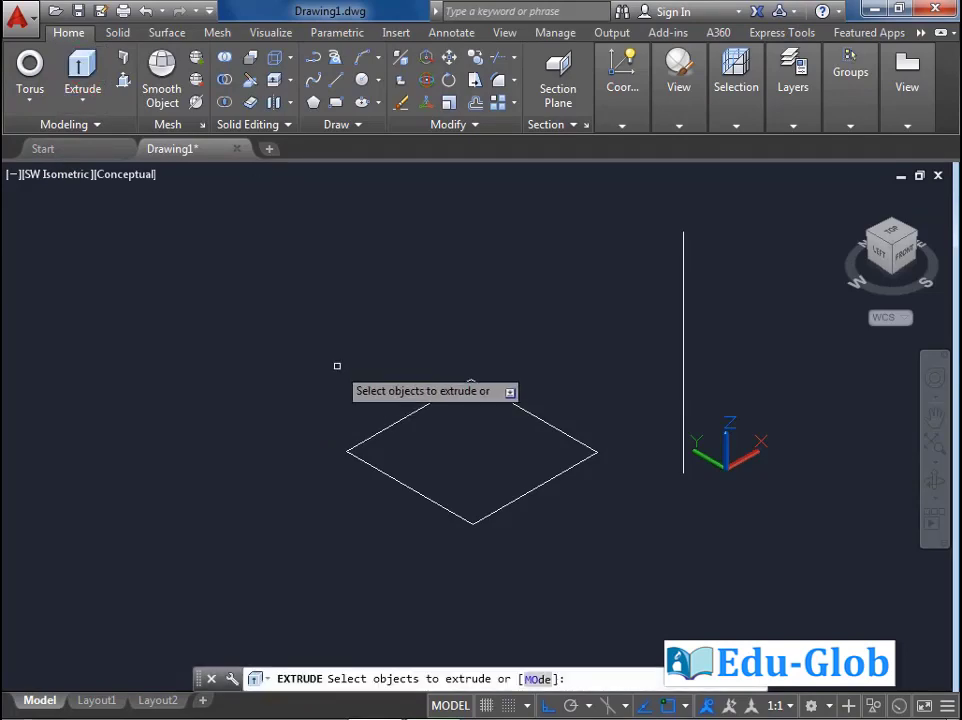
pyautogui.click(391, 423)
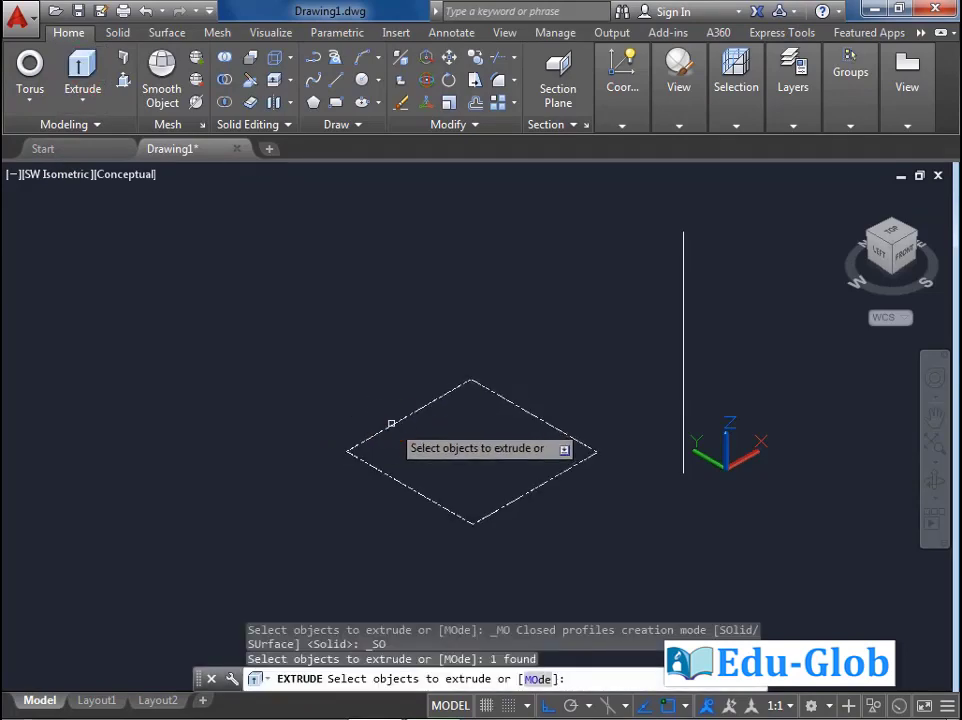
pyautogui.press('Return')
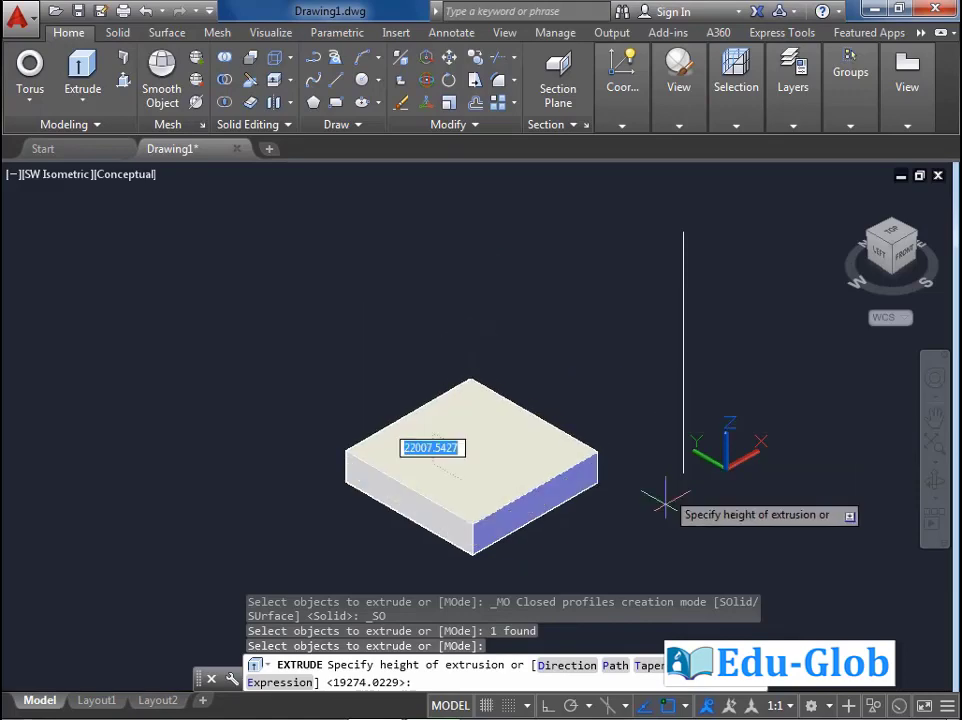
pyautogui.click(648, 665)
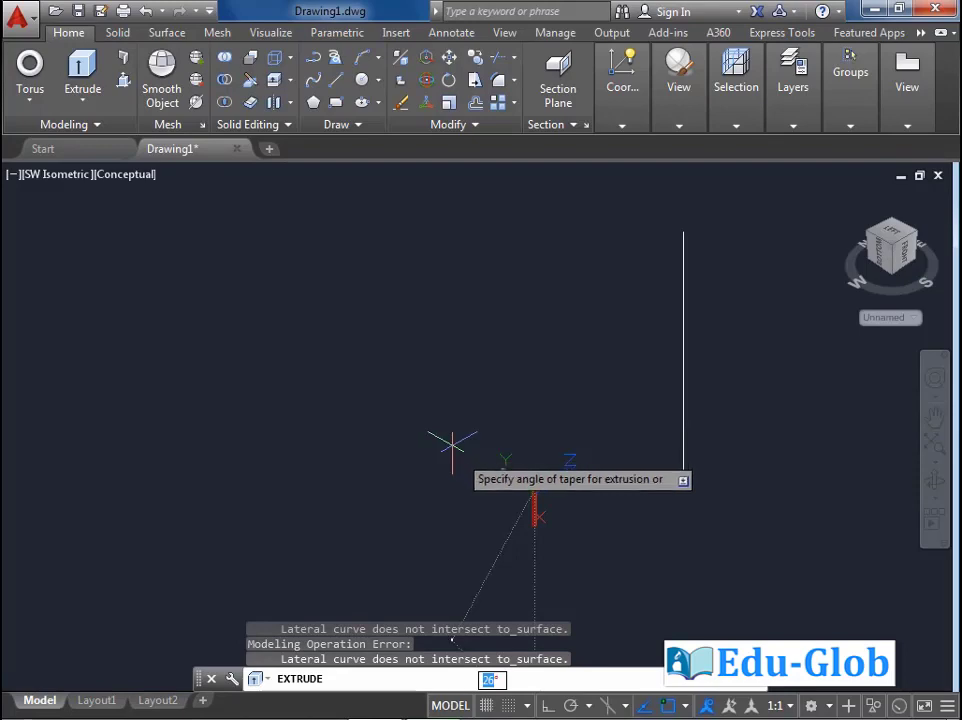
pyautogui.click(485, 470)
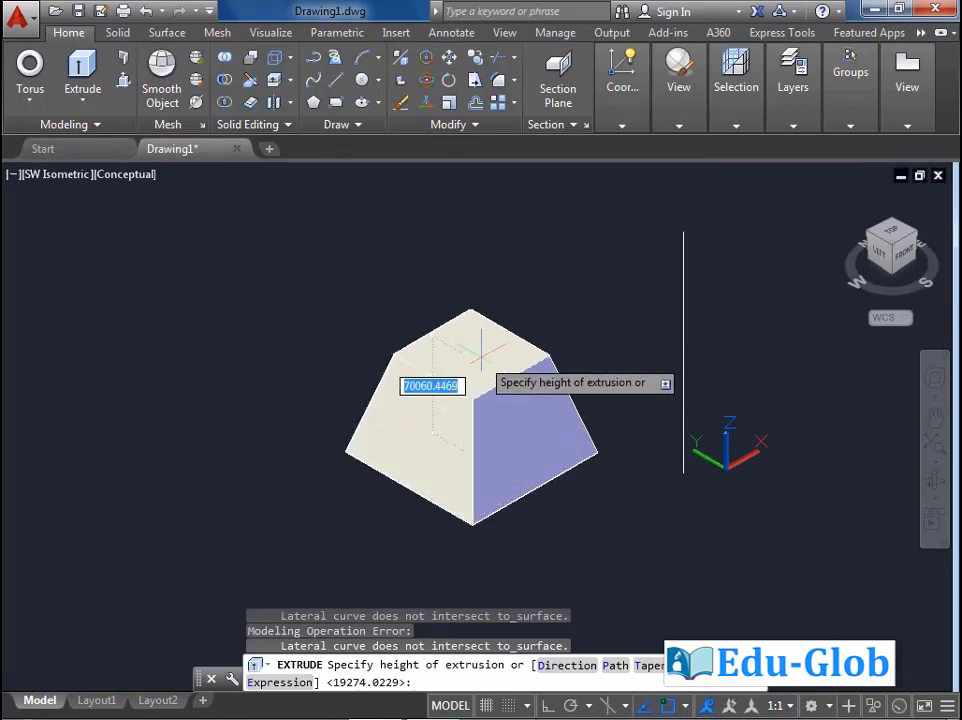
pyautogui.click(481, 369)
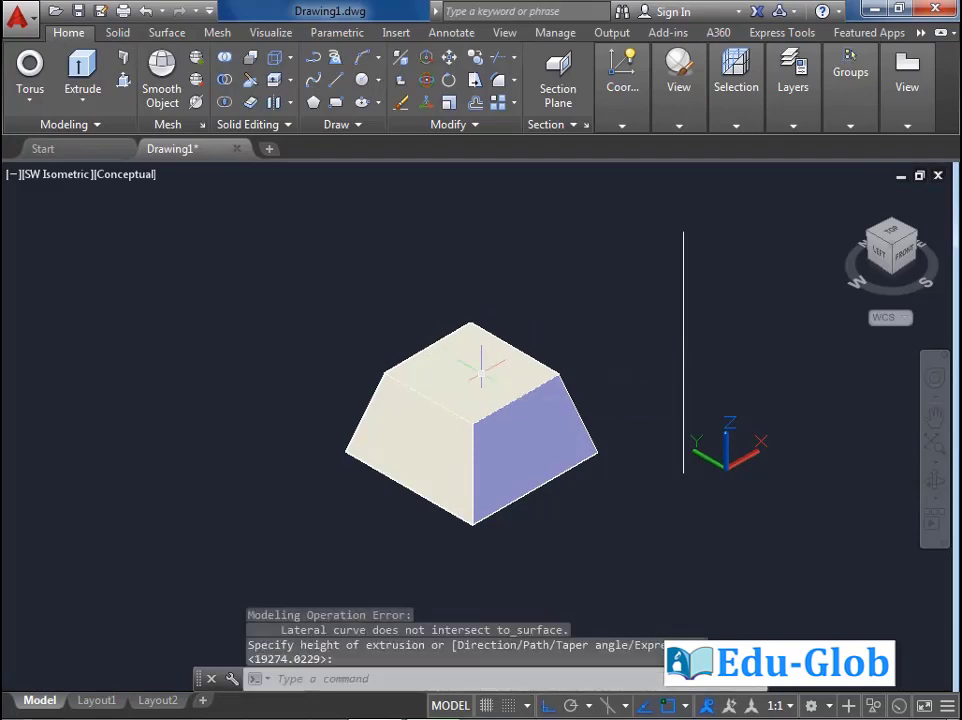